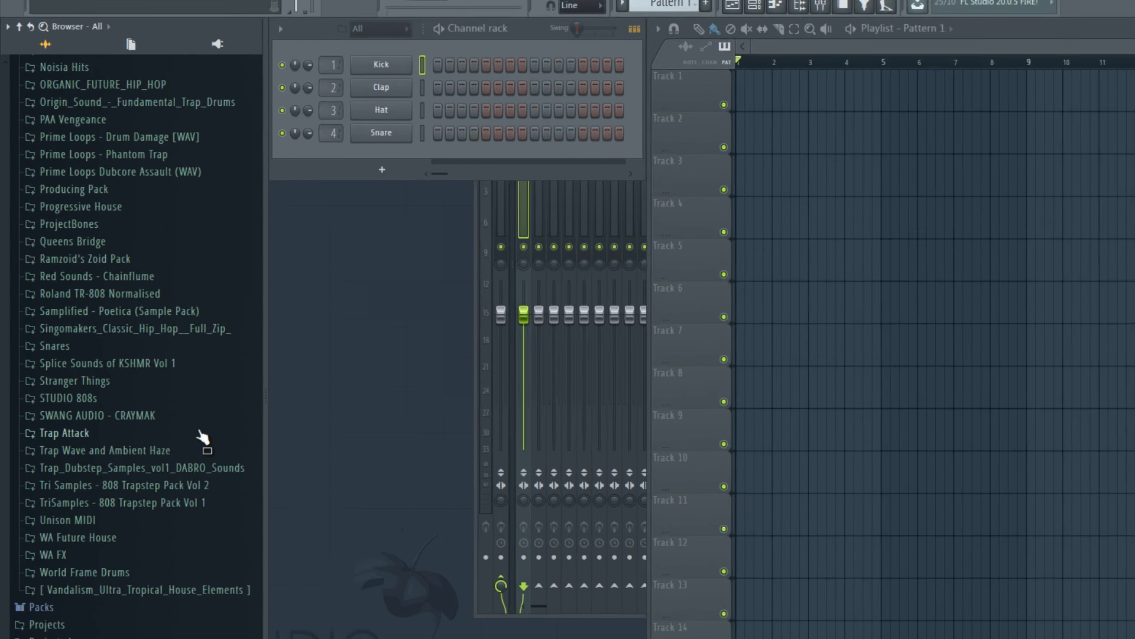
Step: Open the KSHMR_Acoustic_Kicks folder in the browser, under KSHMR-VOLUME-3, KSHMR_Drums, KSHMR_Acoustic_Drums
scroll(104, 197, "up", 4)
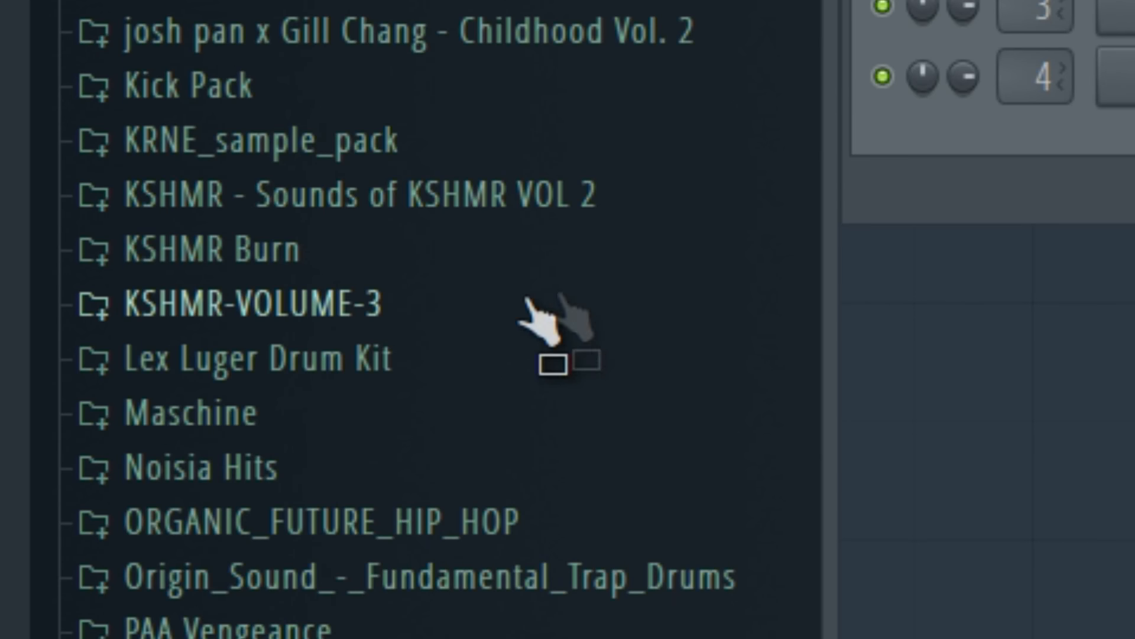
left_click(405, 299)
left_click(438, 355)
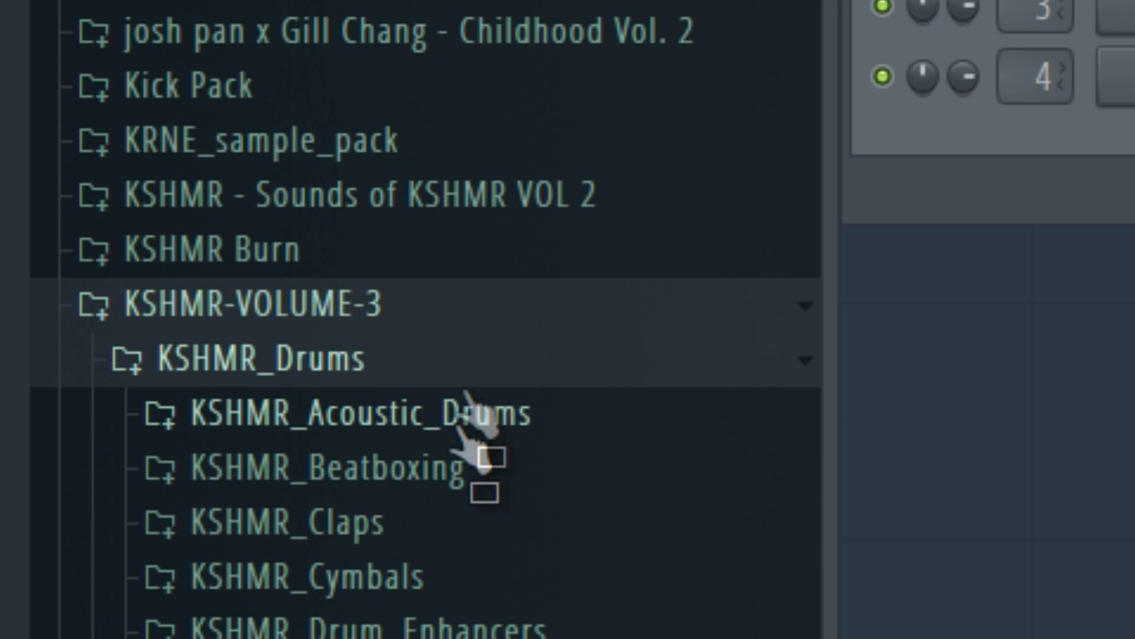
left_click(470, 413)
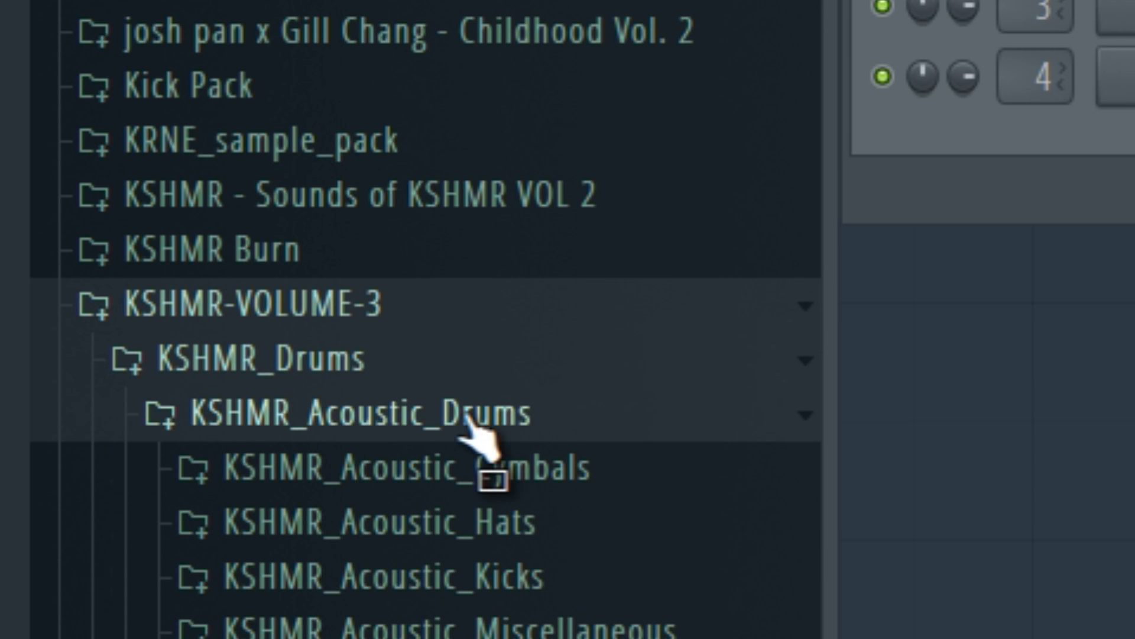
left_click(573, 575)
Step: Audition the acoustic kicks and load a Natural one onto the first channel in place of Kick, with a hit on step 1
left_click(145, 289)
left_click(152, 315)
left_click(152, 289)
left_click(154, 303)
left_click(152, 290)
left_click(168, 463)
left_click_drag(307, 97, 339, 84)
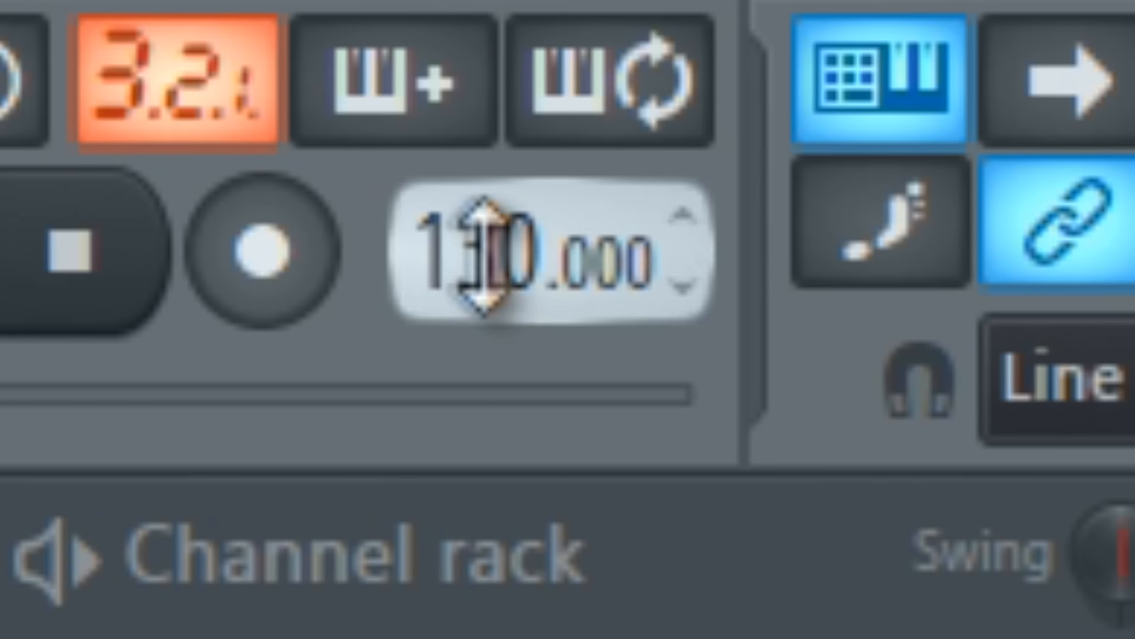
Step: Set the tempo to 160 BPM and load KSHMR_Acoustic_Snare_16_F# onto the Snare channel with a hit on step 5
left_click_drag(392, 41, 393, 29)
left_click_drag(520, 251, 400, 556)
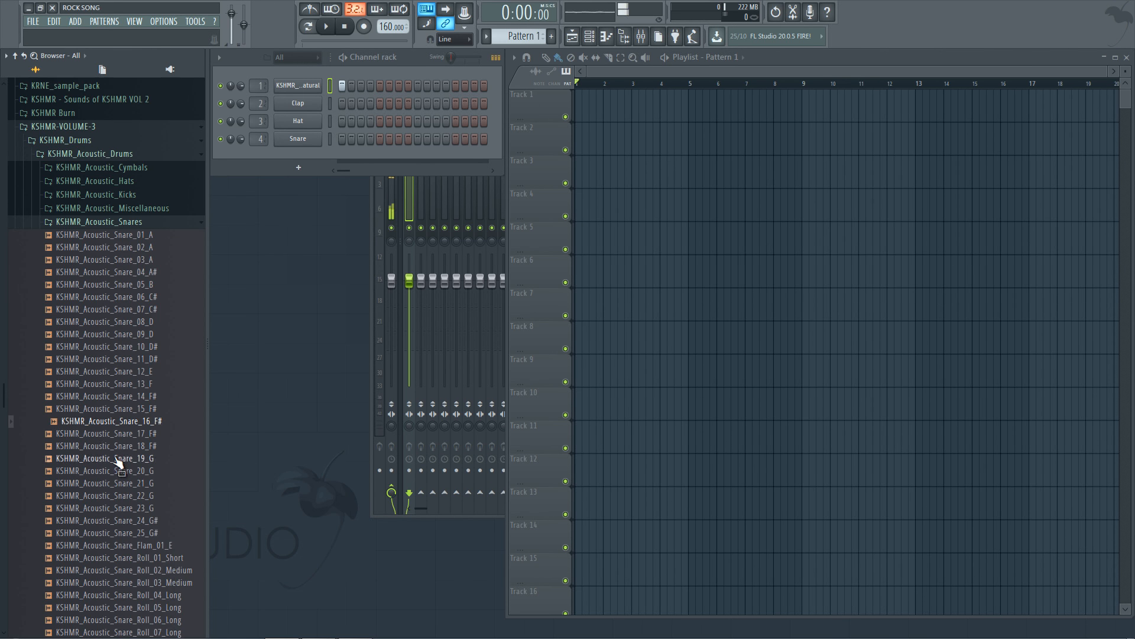
left_click(149, 323)
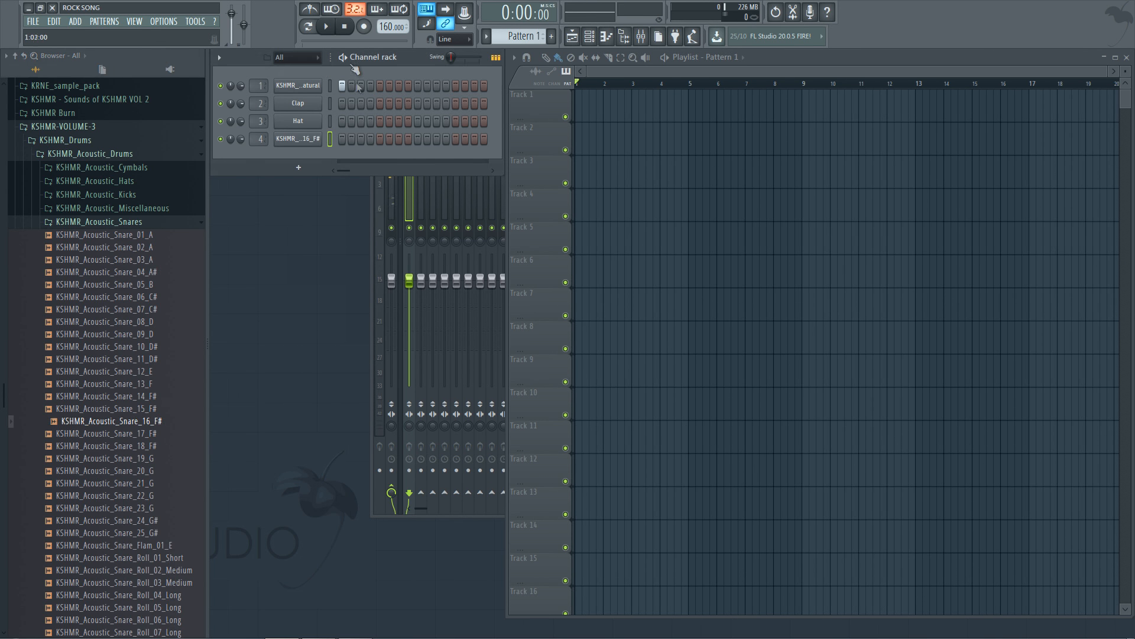
left_click(324, 27)
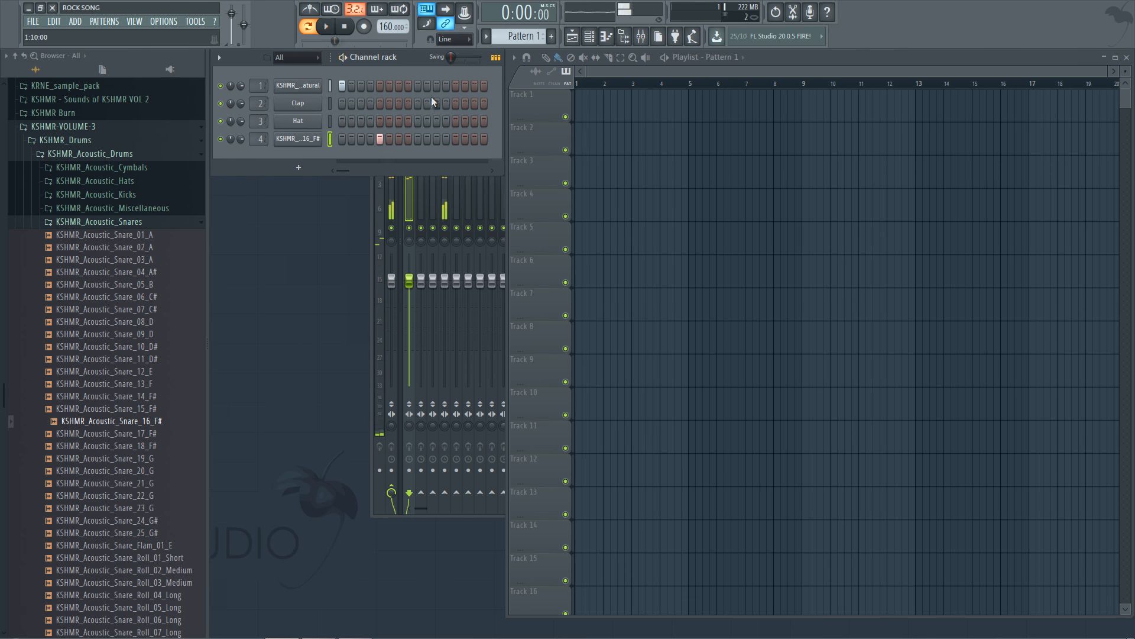
Step: Set the tempo to 140 BPM and paint Pattern 1 across the first four bars of Track 1 in the playlist
left_click_drag(386, 25, 386, 41)
key("space")
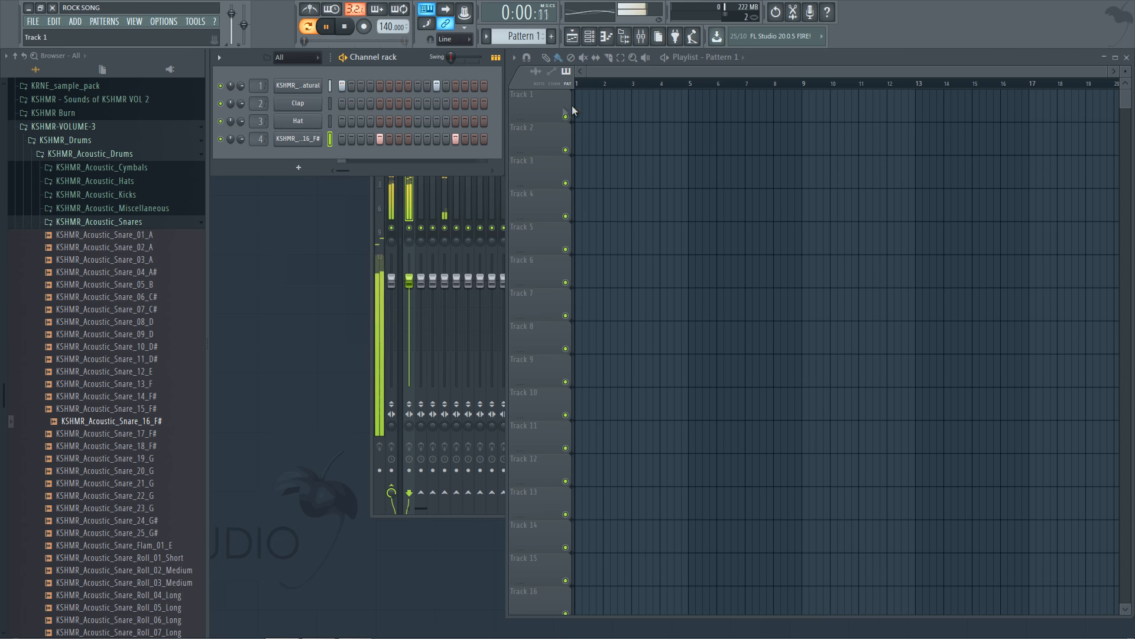
left_click_drag(573, 109, 680, 112)
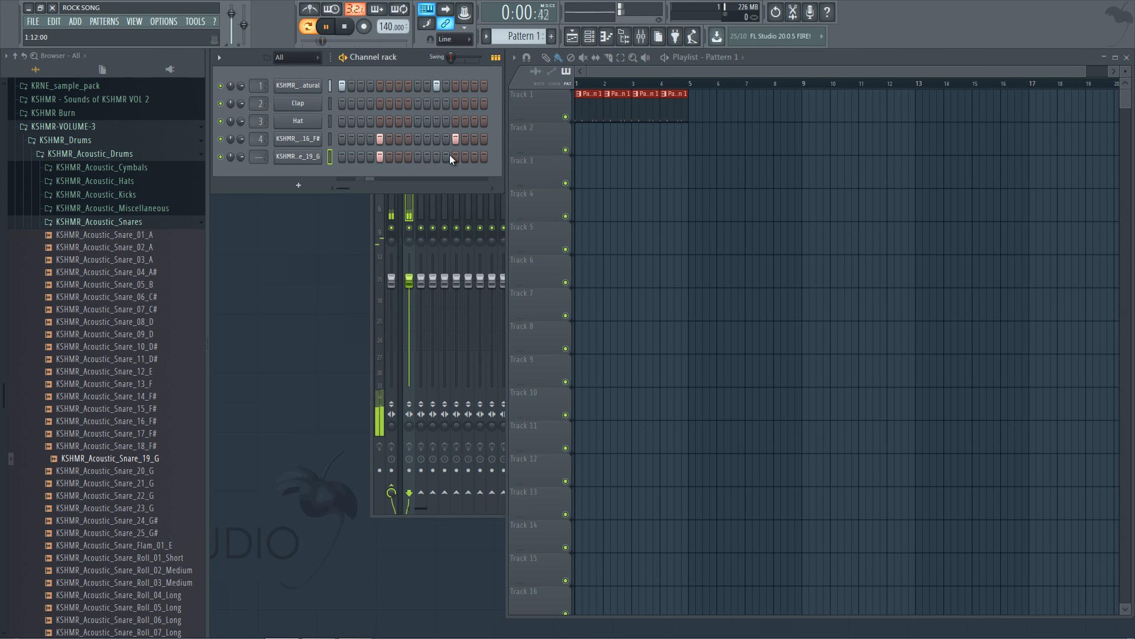
Step: Replace the first channel's kick sample, trying KSHMR_Acoustic_Kick_02_Big and settling on KSHMR_Acoustic_Kick_07_Clean
left_click(113, 222)
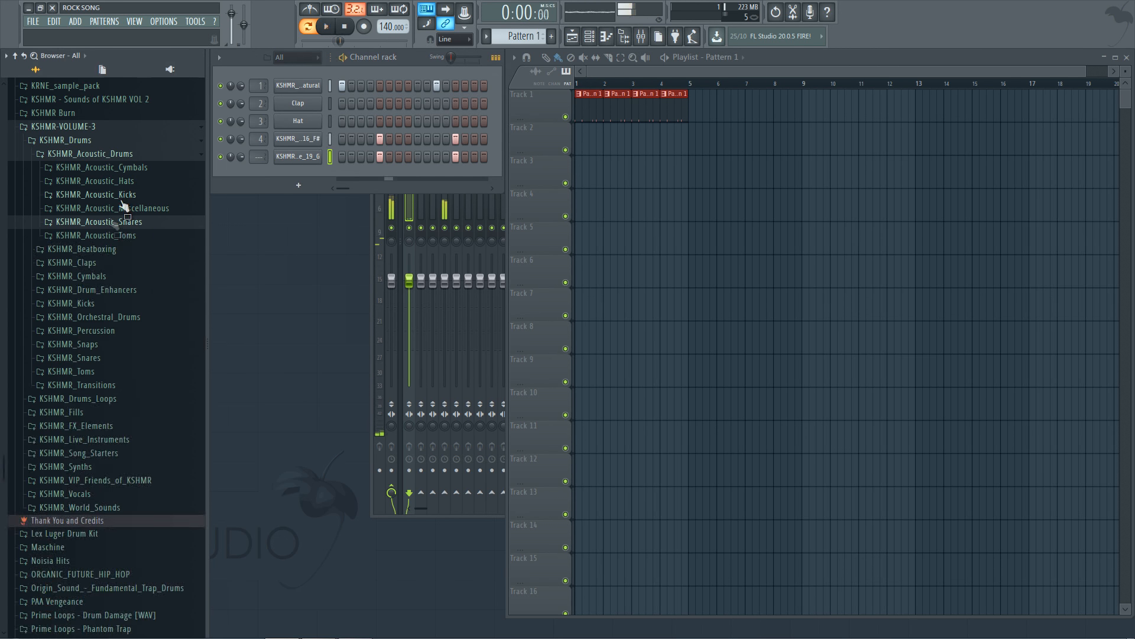
left_click_drag(110, 220, 306, 89)
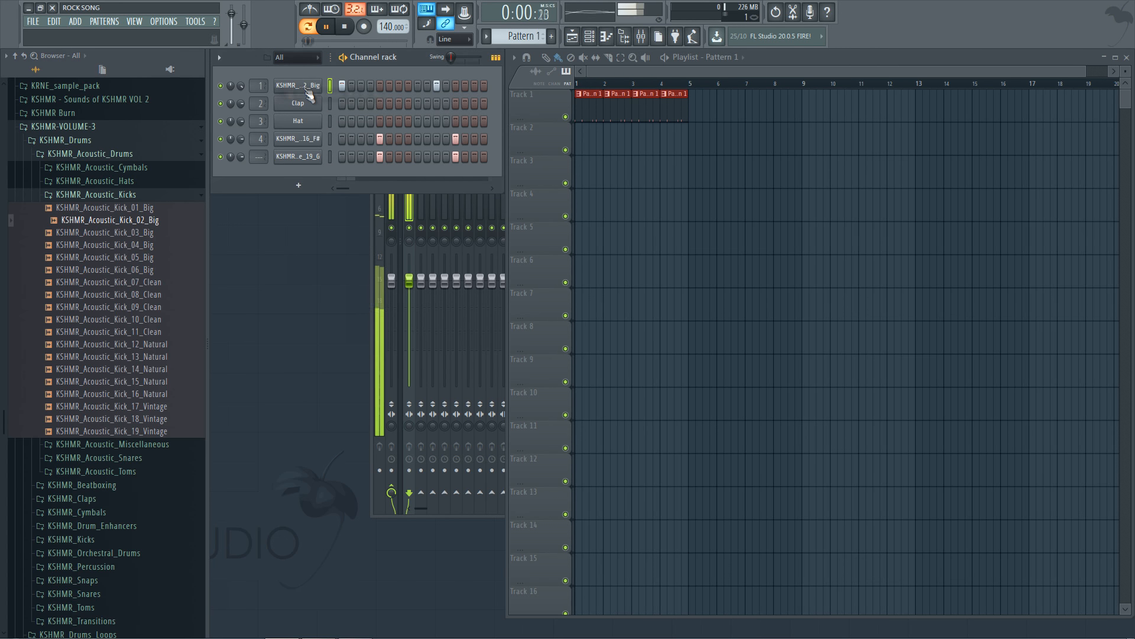
left_click(147, 286)
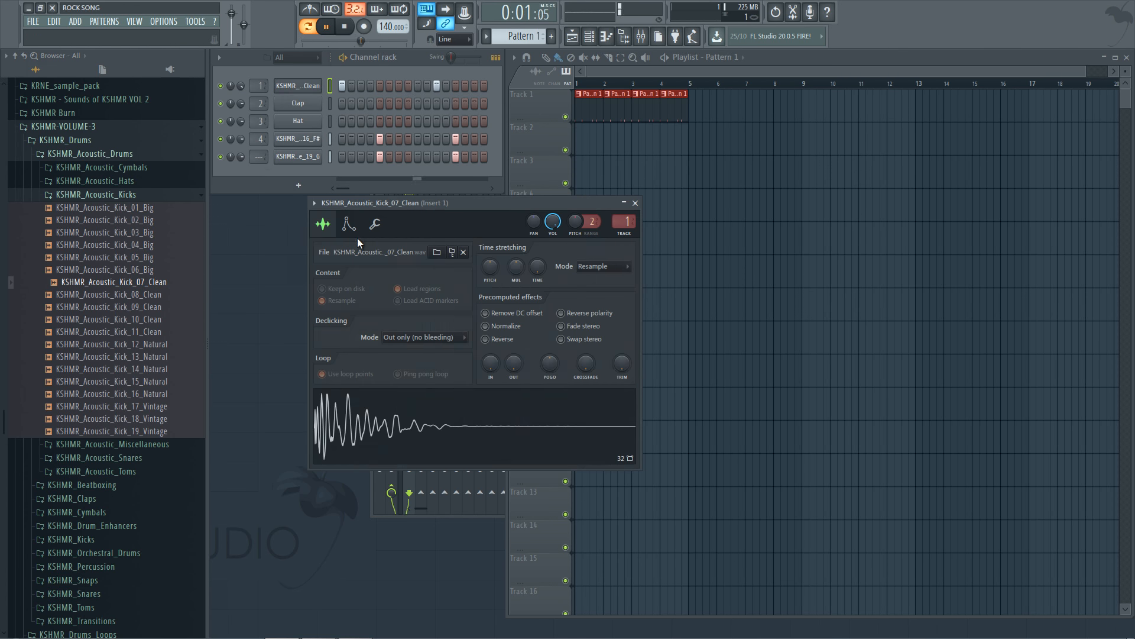
Step: Raise the levels-adjustment volume of the kick channel to 124% and boost that of the Snare_16_F# channel as well
left_click(354, 232)
left_click(375, 231)
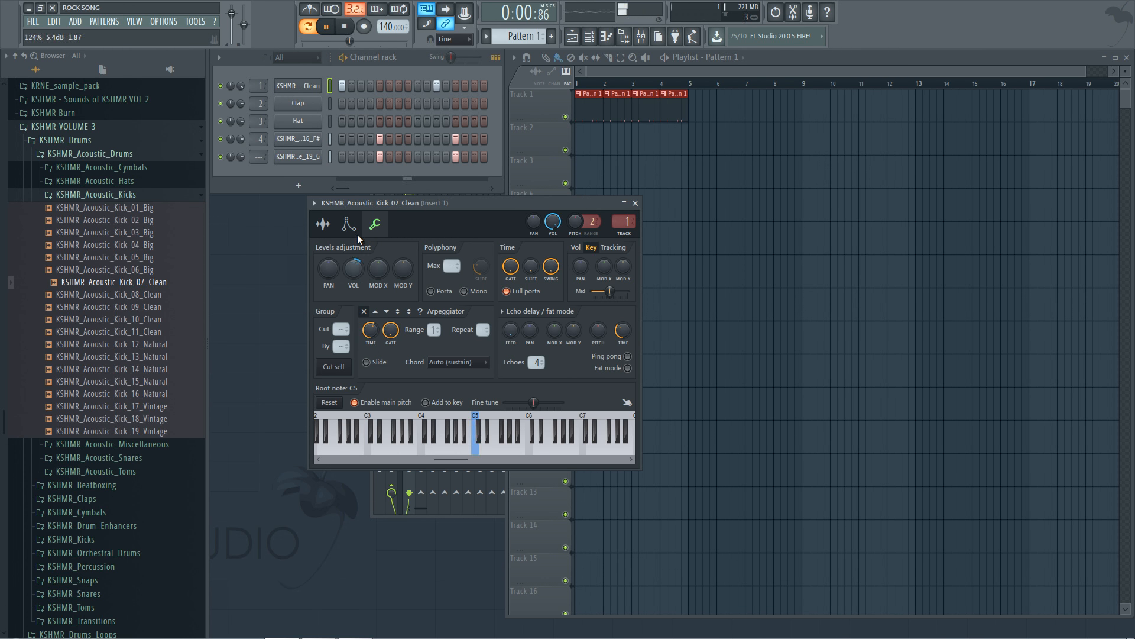
left_click(295, 139)
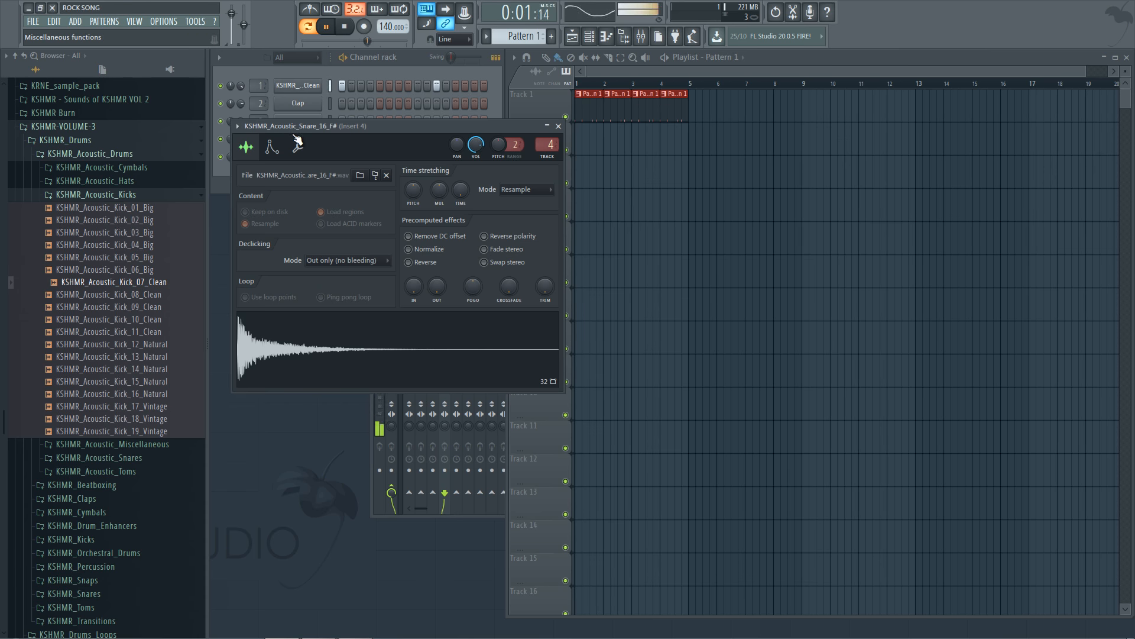
left_click_drag(304, 128, 307, 228)
left_click(302, 247)
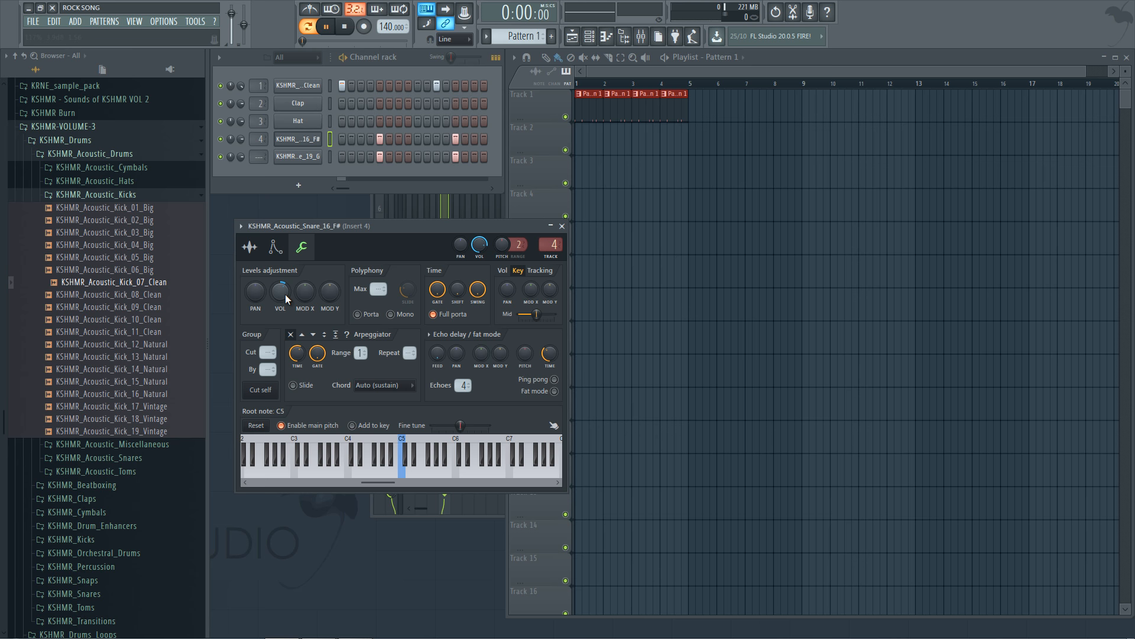
left_click(562, 227)
Step: Load KSHMR_Acoustic_Open_Hat_14_Open_and_Close from the KSHMR_Acoustic_Hats_Open folder as a new channel and give the sample a precomputed fade-out
left_click(102, 194)
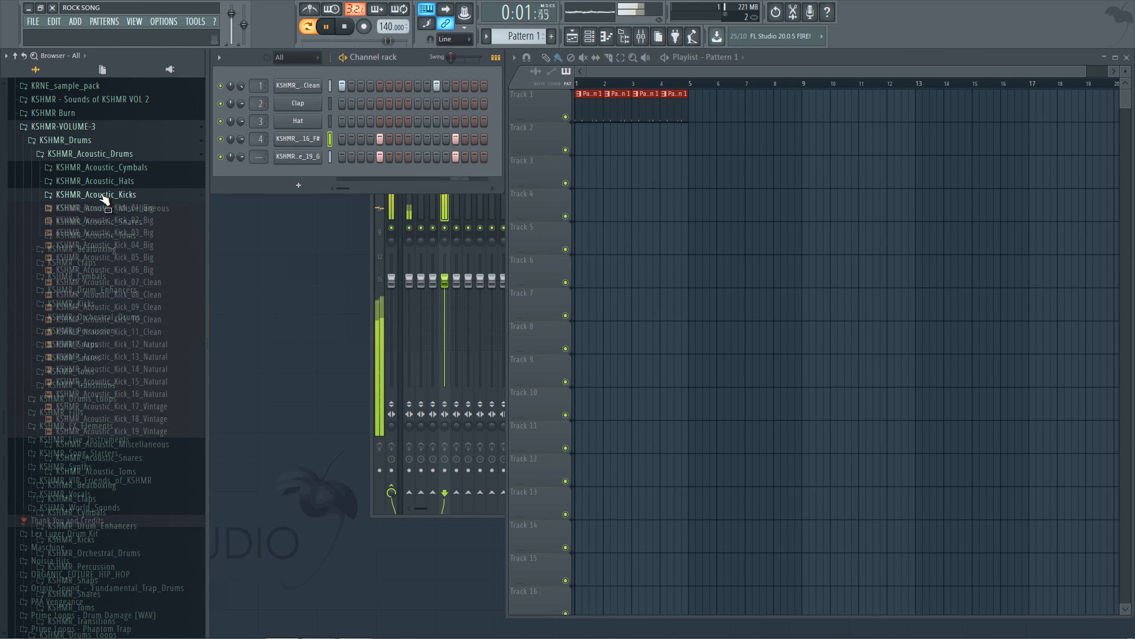
key("space")
left_click(118, 182)
left_click(150, 208)
left_click_drag(166, 383, 193, 367)
left_click_drag(307, 177, 307, 179)
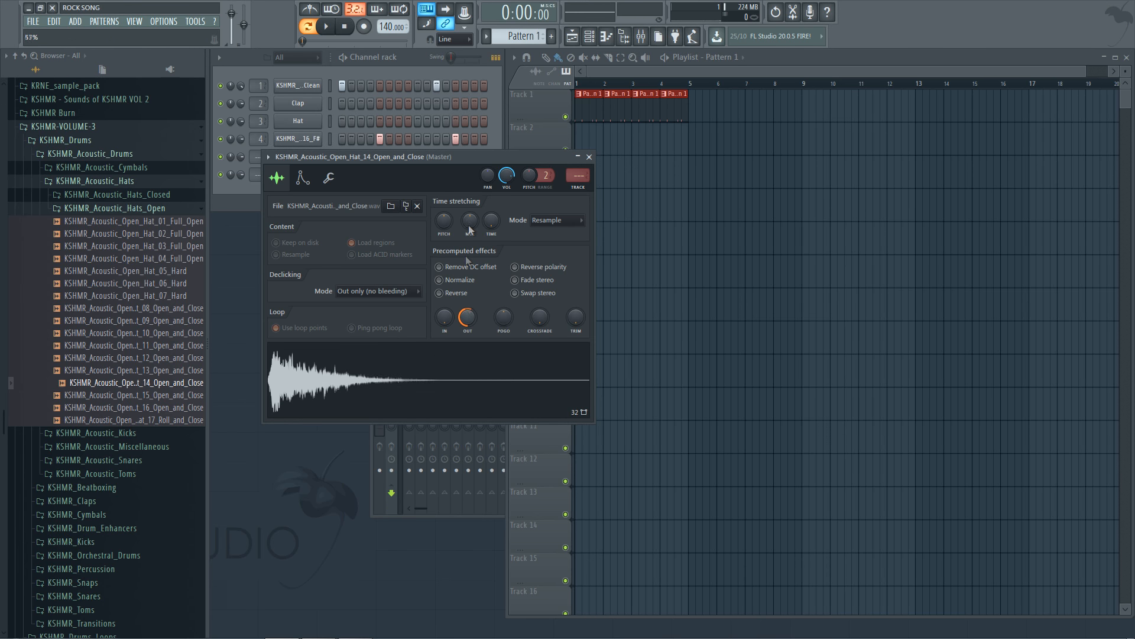
Step: Fill the open hat channel with a hit on every fourth step and close its sample settings
left_click(395, 61)
right_click(312, 174)
left_click(452, 224)
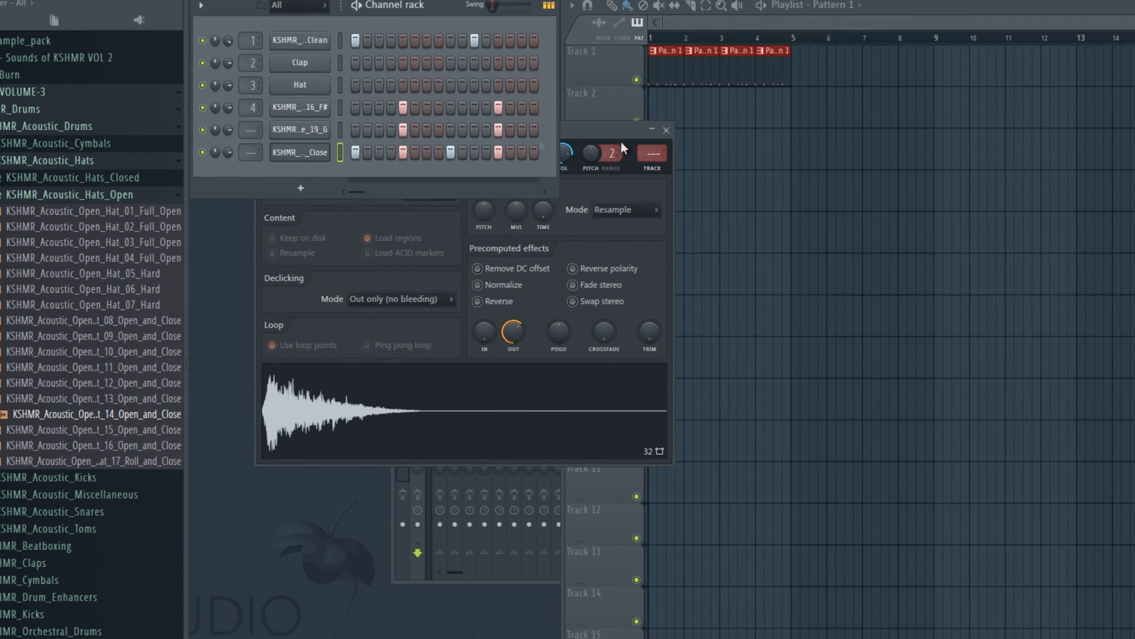
left_click(667, 130)
Step: Reduce the open hat sample's precomputed fade-out so its tail rings longer
left_click(316, 152)
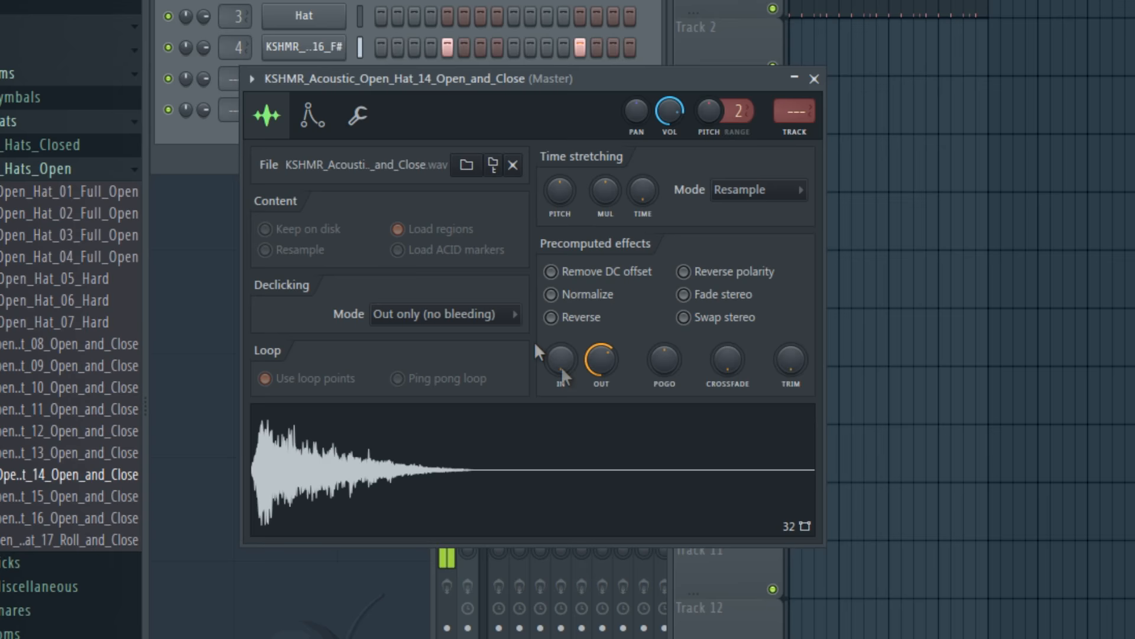
left_click_drag(514, 332, 523, 395)
mouse_move(645, 379)
left_mouse_down()
mouse_move(643, 349)
mouse_move(648, 368)
left_mouse_up()
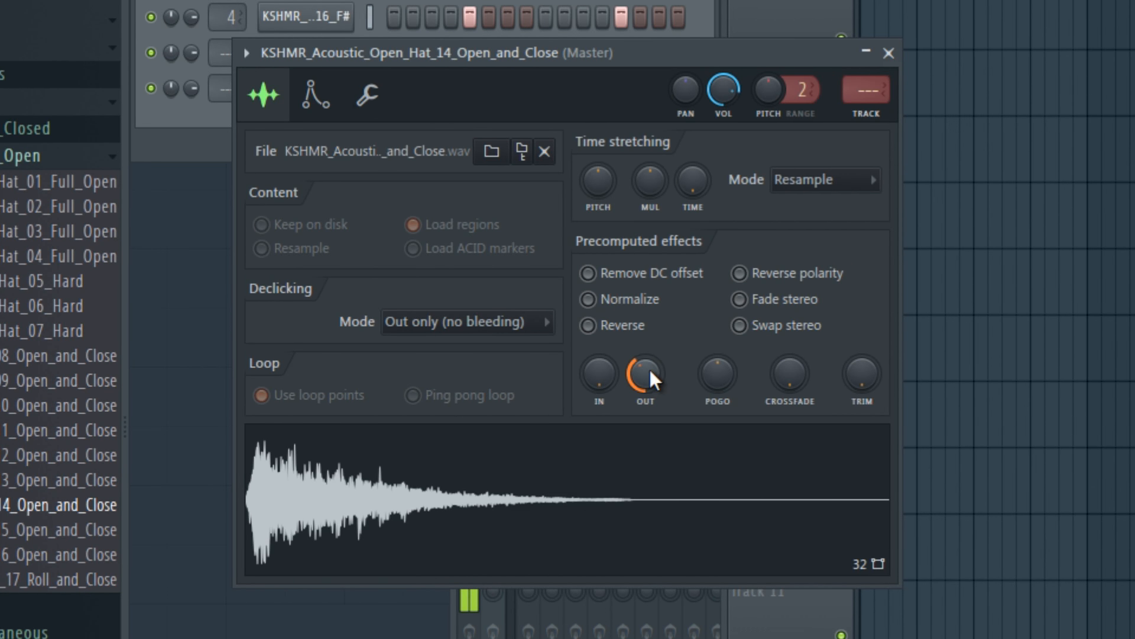
left_click(889, 53)
Step: Collapse the KSHMR_Acoustic_Hats folder and add a Nexus instrument channel
left_click(95, 180)
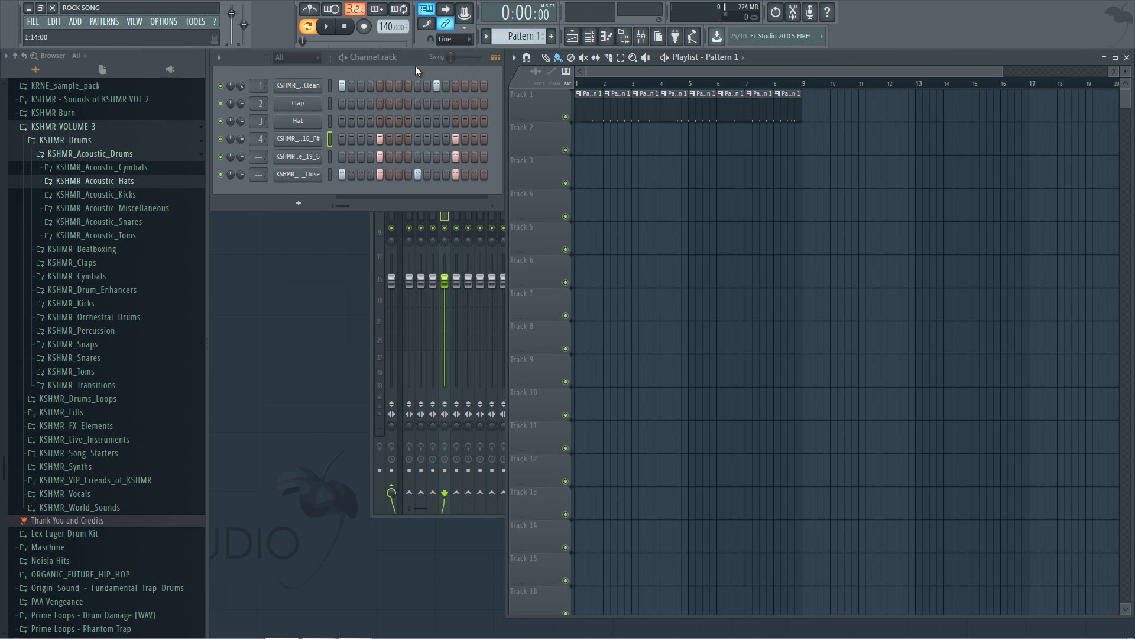
left_click(76, 22)
left_click(93, 92)
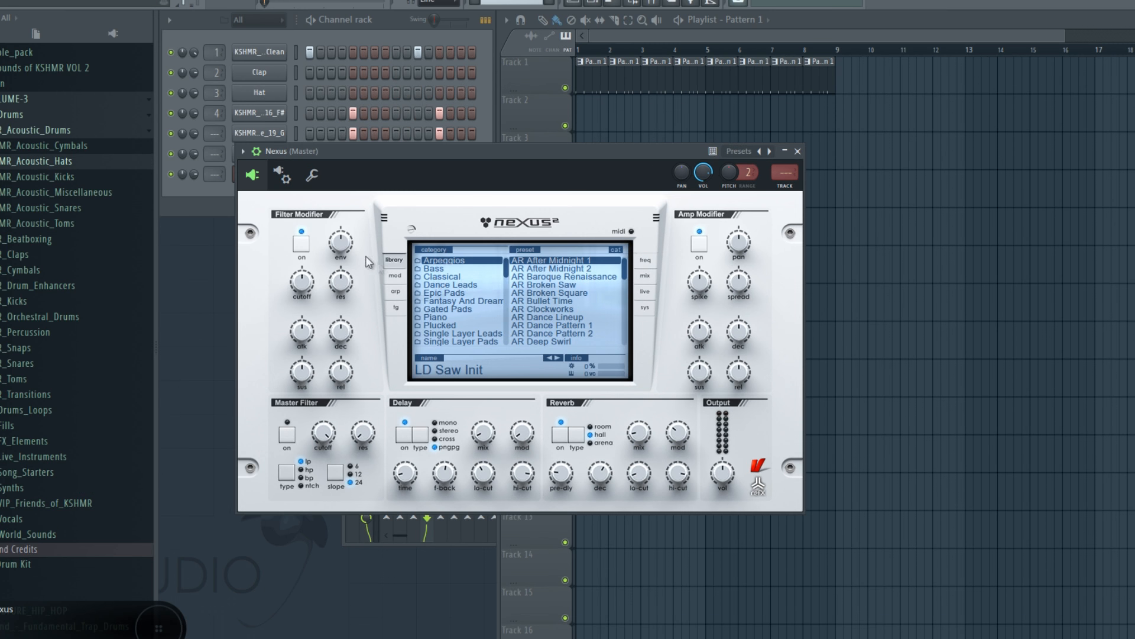
Step: Look through the Nexus preset categories for a suitable guitar or bass sound library
left_click(493, 297)
scroll(480, 293, "down", 15)
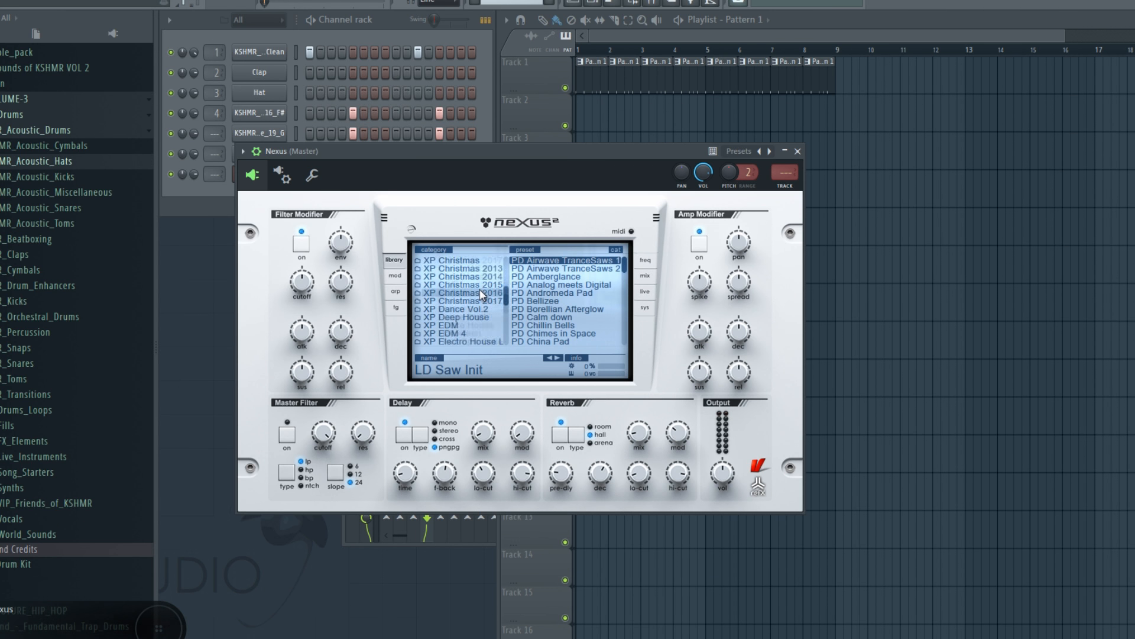
scroll(478, 289, "up", 5)
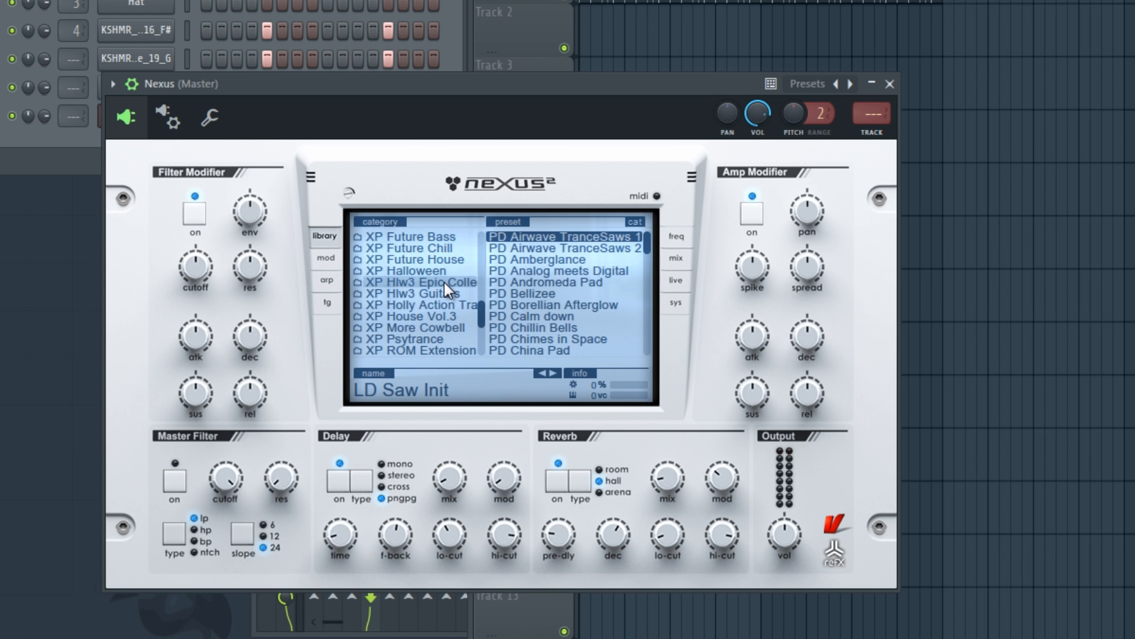
scroll(445, 282, "down", 11)
scroll(443, 286, "up", 13)
scroll(443, 286, "up", 9)
scroll(442, 286, "down", 8)
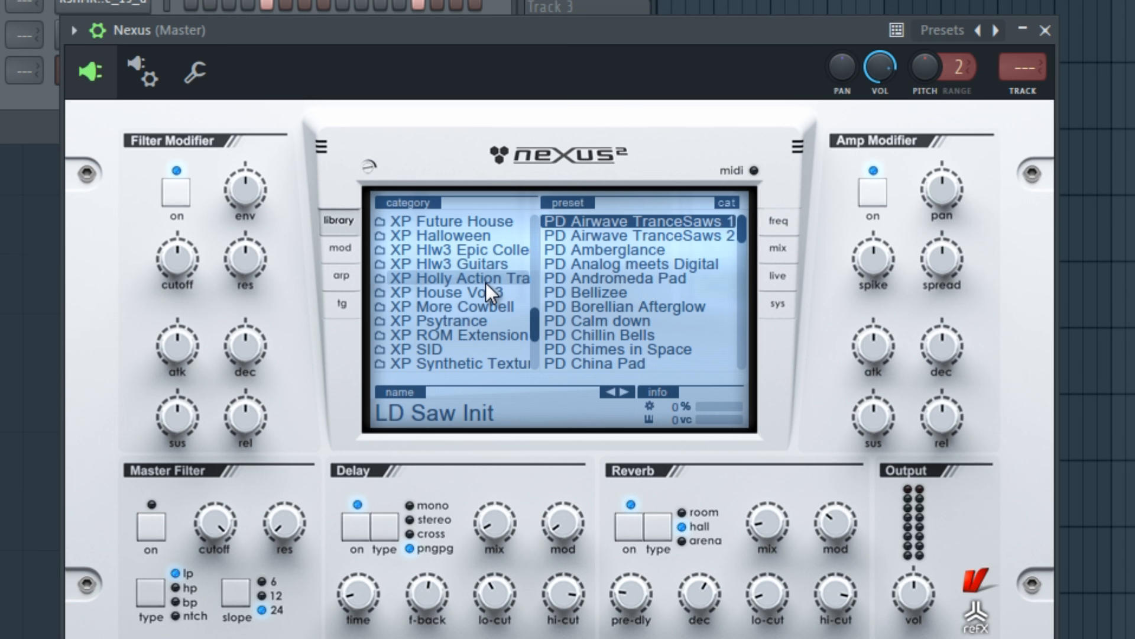
scroll(478, 282, "up", 4)
scroll(477, 283, "down", 9)
scroll(478, 283, "up", 11)
scroll(485, 282, "up", 8)
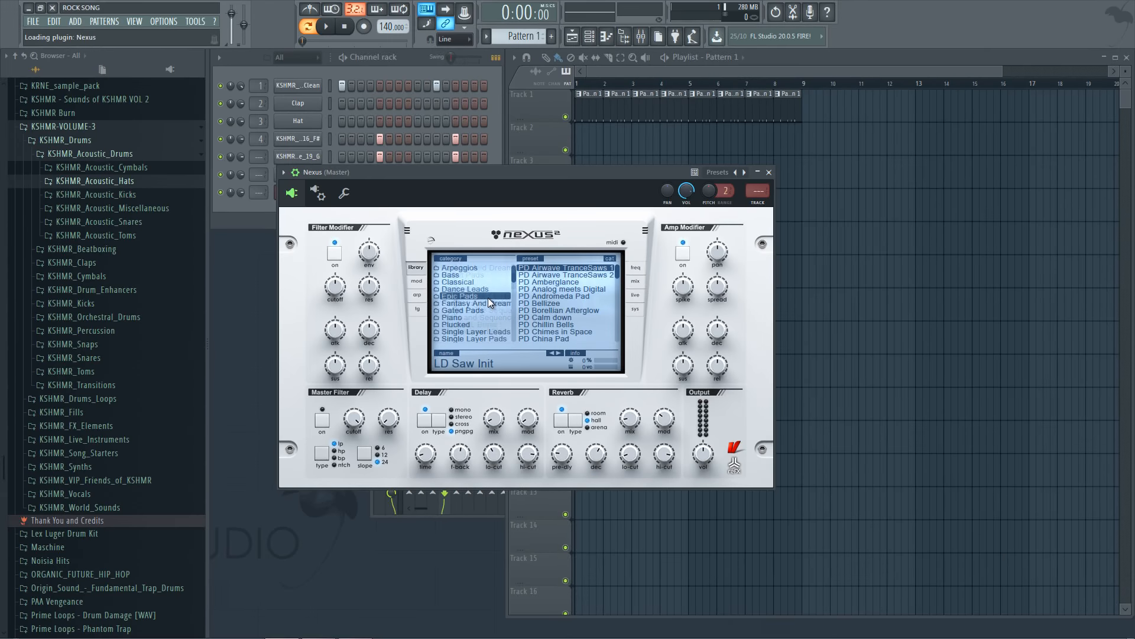
scroll(488, 297, "down", 10)
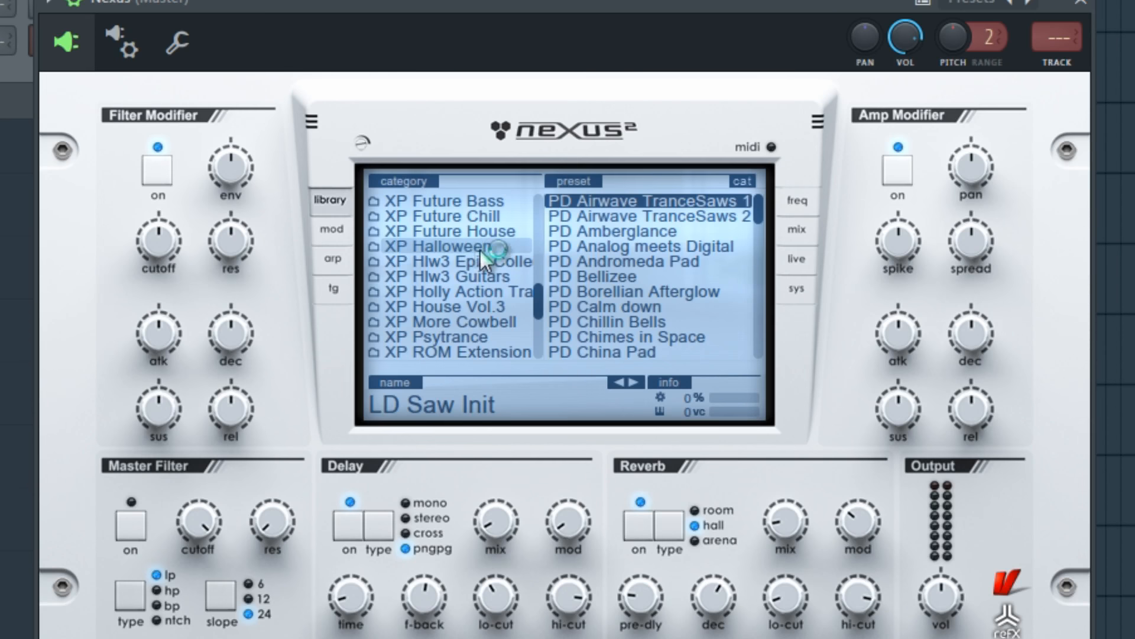
Step: Load the preset BA Bass Guit Amp 4RR from the XP Hlw3 Guitars category in Nexus and close the plugin
left_click(488, 275)
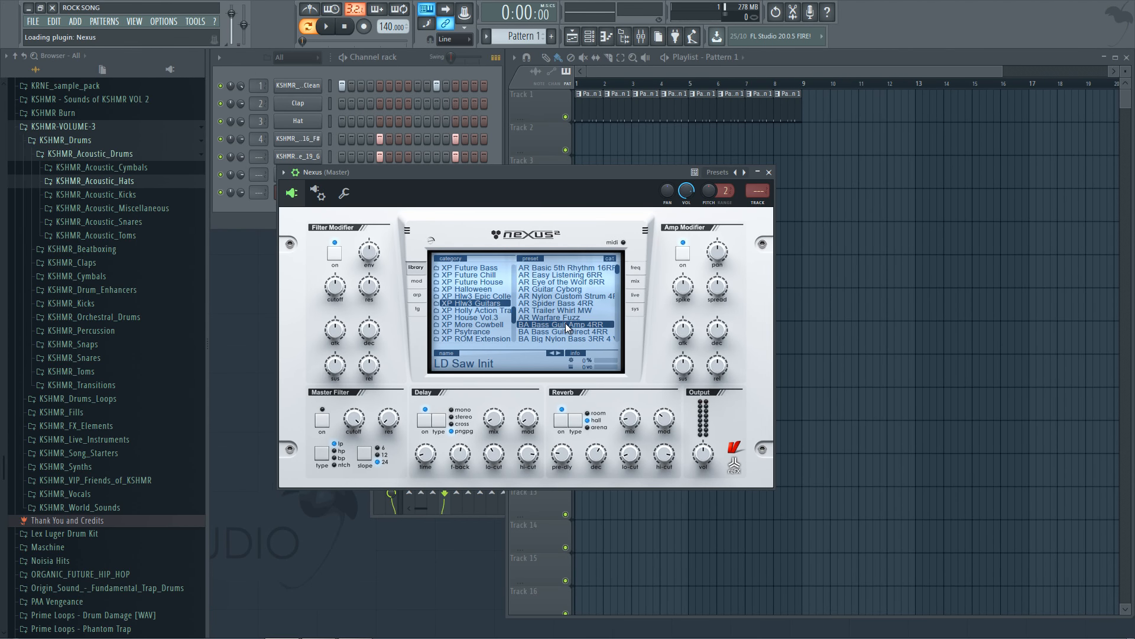
double_click(565, 324)
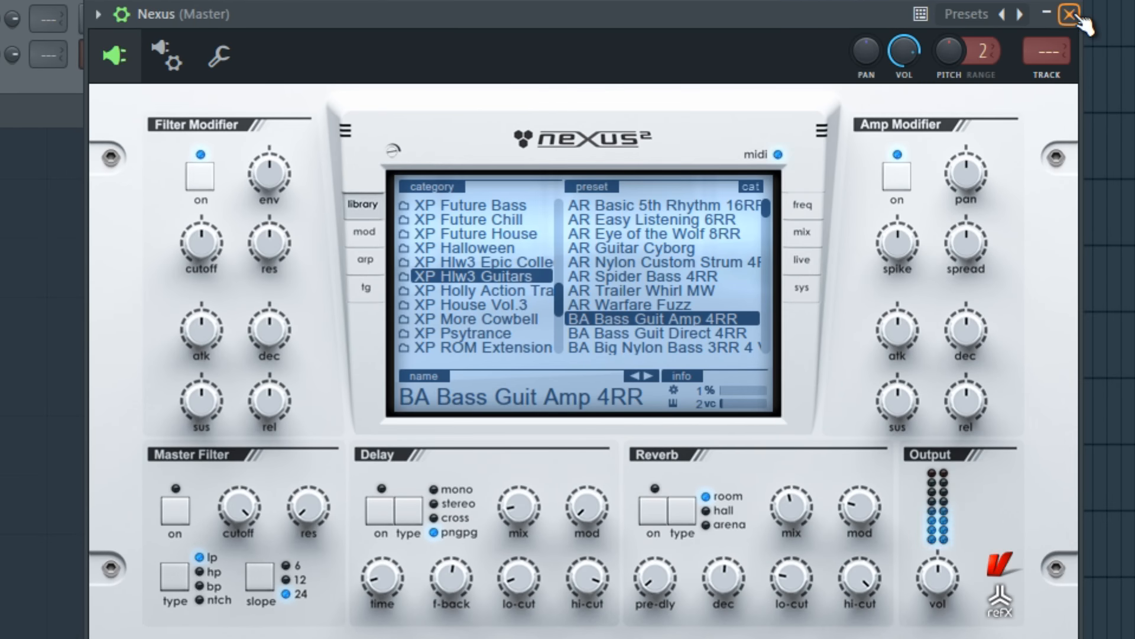
left_click(1080, 17)
Step: Open the Nexus piano roll in Pattern 2, place an F4 note at the start of bar 1 and audition other pitches
left_click(412, 191)
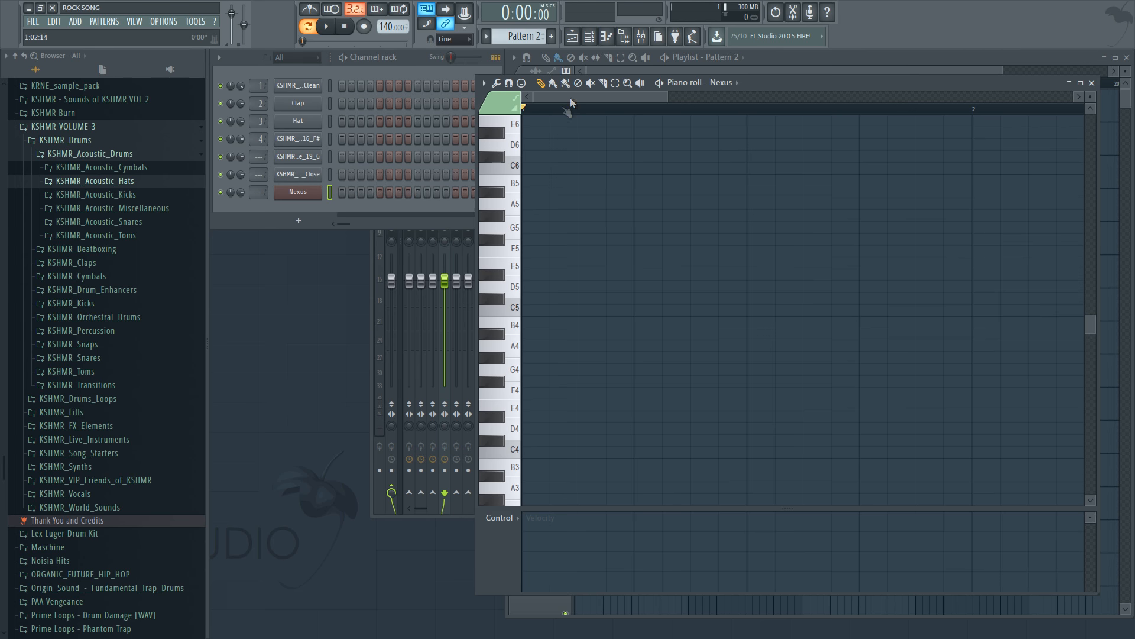
scroll(570, 97, "down", 4)
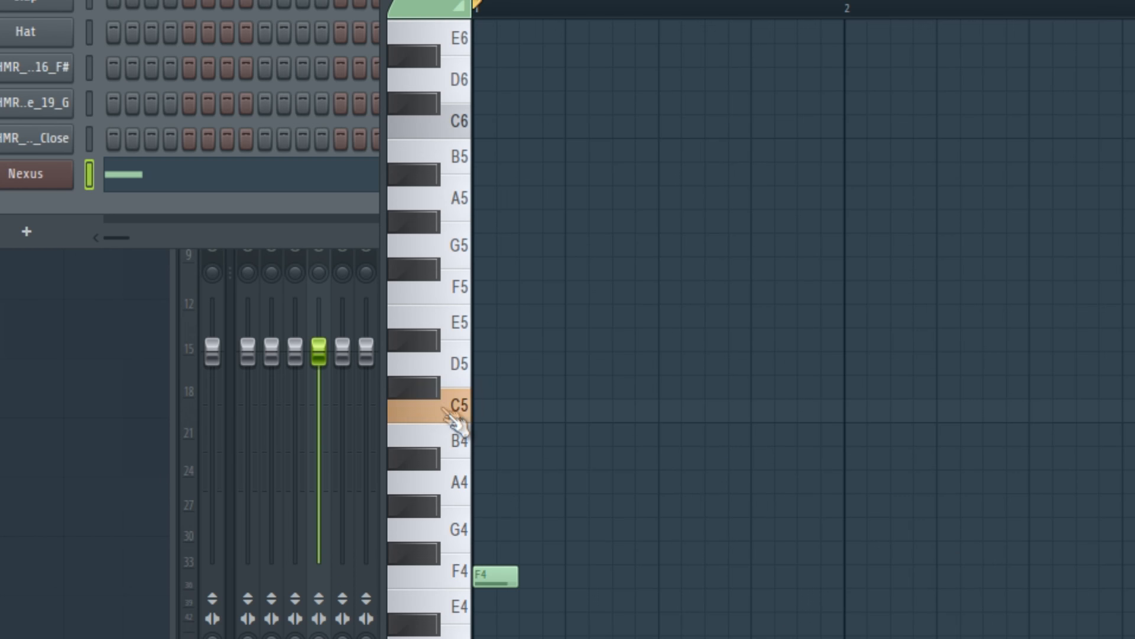
left_click(470, 371)
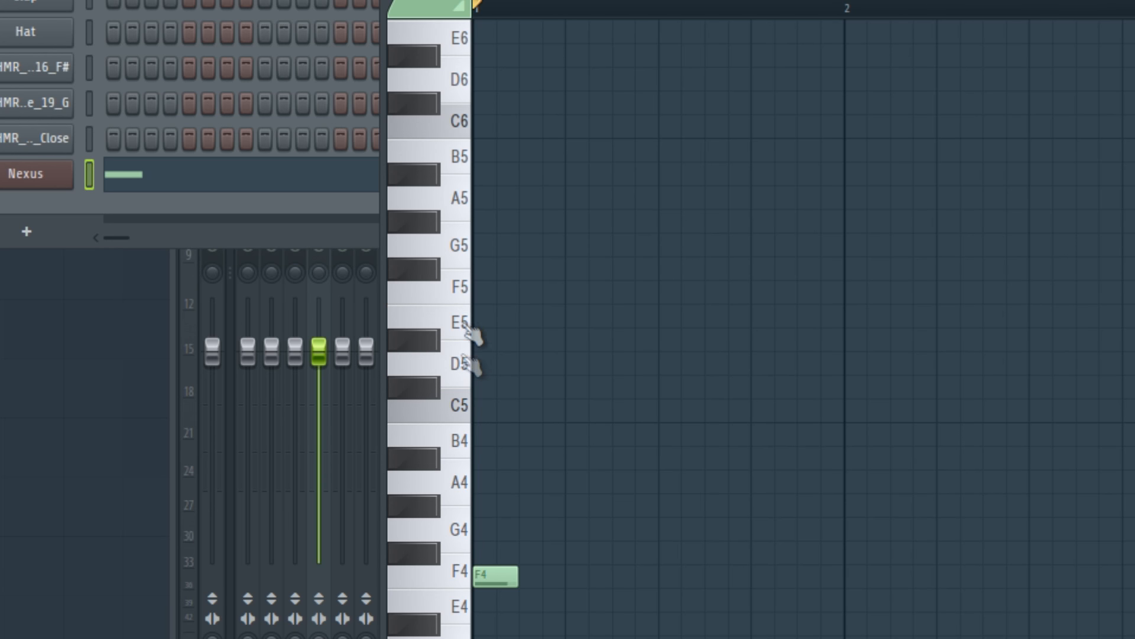
left_click(463, 406)
left_click(451, 241)
left_click(467, 405)
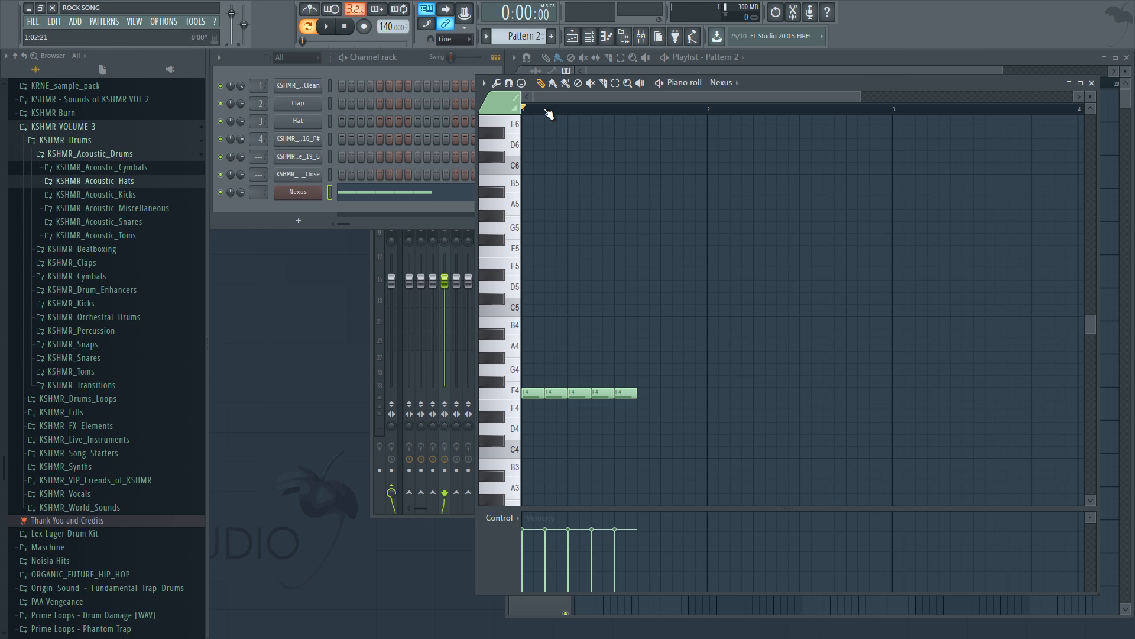
Step: Play the bass with the drums in song mode and fill bar 1 of the Nexus piano roll with repeated F4 notes
key("space")
left_click(831, 59)
key("l")
key("space")
left_click(386, 192)
left_click(385, 193)
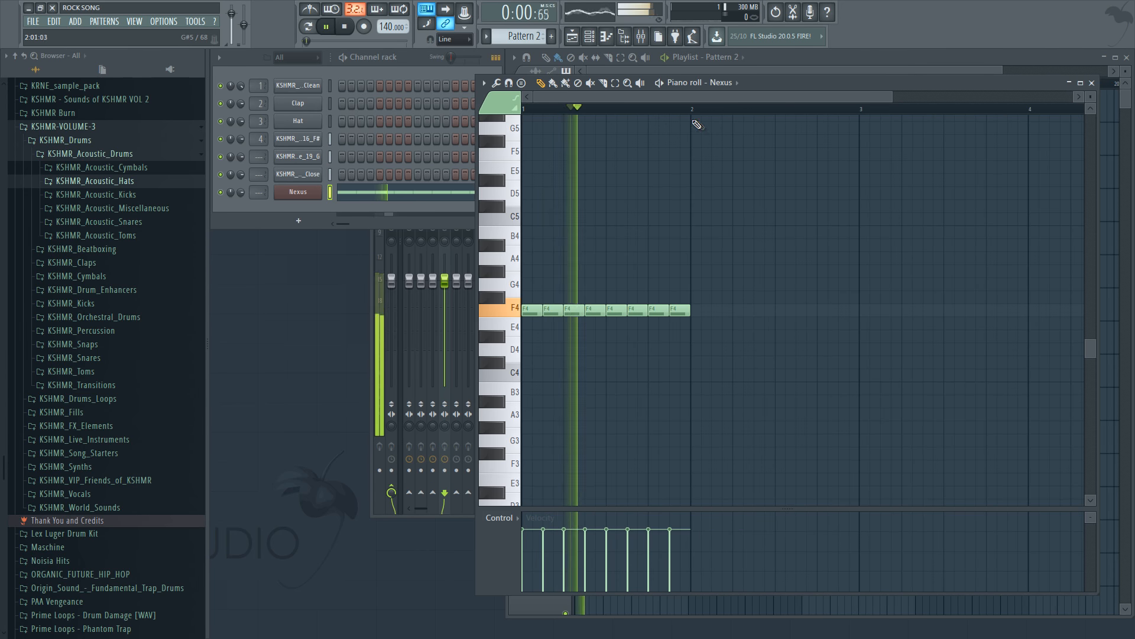
Step: Fill bar 2 of the Nexus piano roll with repeated G4 notes
left_click(643, 285)
left_click(643, 285, "ctrl")
key("ctrl+b")
key("ctrl+b")
key("ctrl+b")
key("ctrl+b")
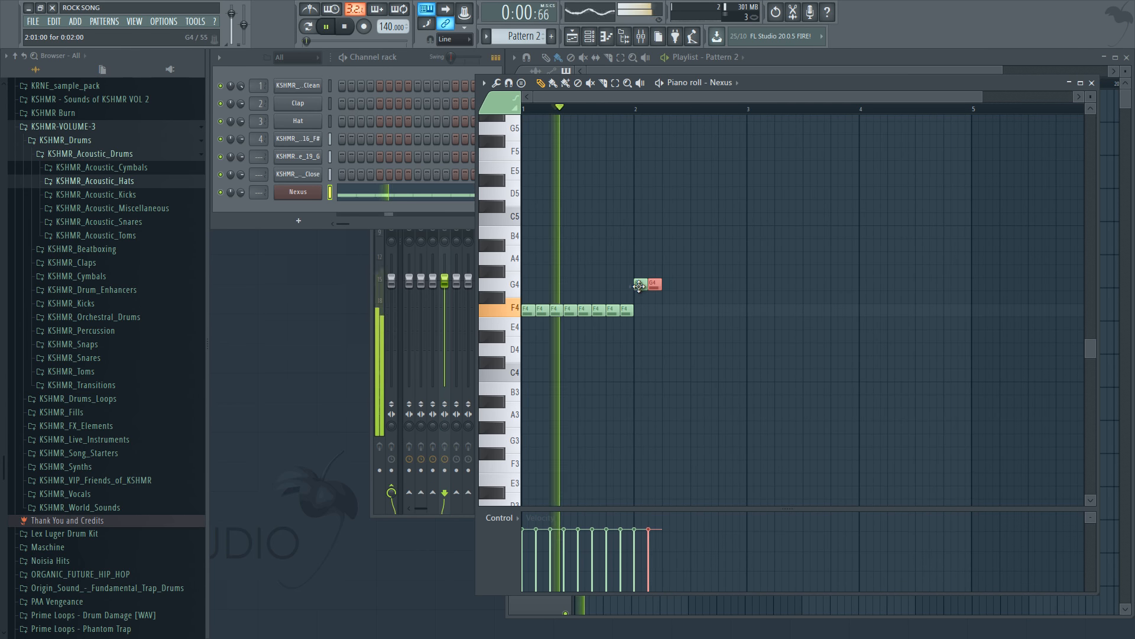
key("ctrl+b")
key("ctrl+b")
key("ctrl+b")
Step: Fill bar 3 and the start of bar 4 with repeated D4 notes and finish bar 4 with five A#4 notes
left_click_drag(775, 288, 753, 321)
key("space")
left_click(753, 336)
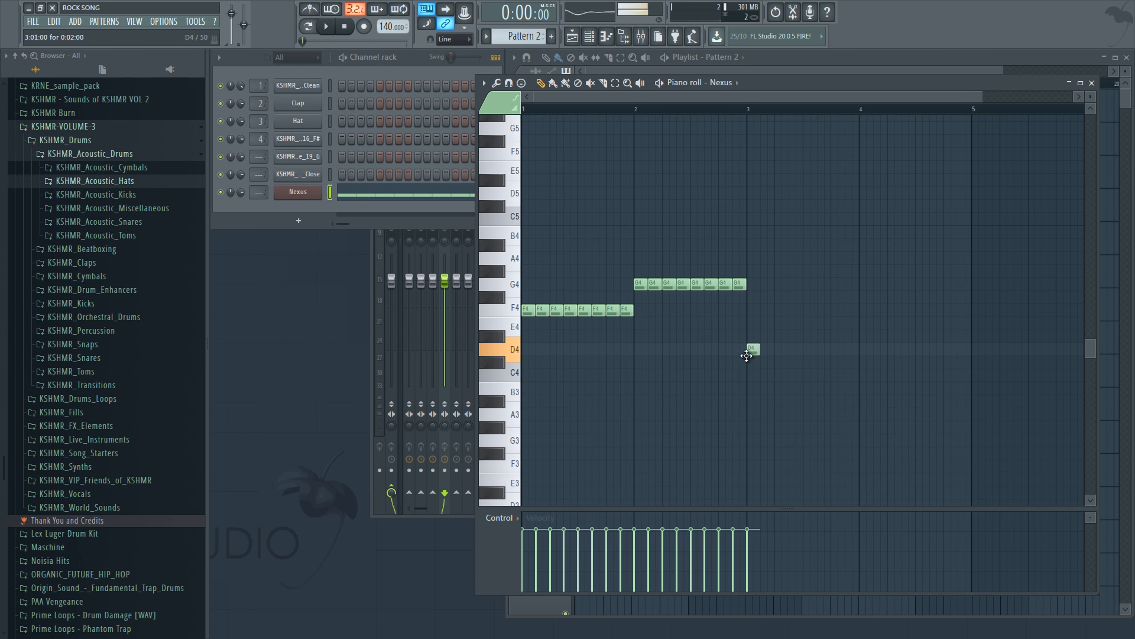
key("space")
left_click(748, 350, "ctrl")
key("ctrl+b")
key("ctrl+b")
key("ctrl+b")
key("ctrl+b")
key("ctrl+b")
key("ctrl+b")
key("ctrl+b")
key("ctrl+b")
key("ctrl+b")
key("ctrl+b")
key("ctrl+b")
key("ctrl+d")
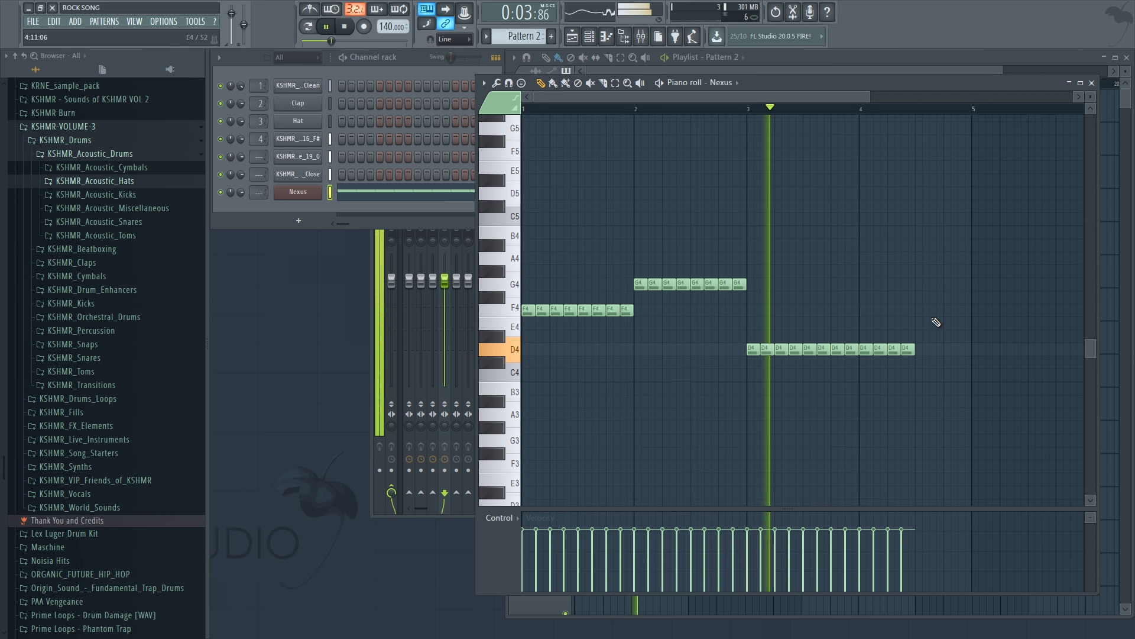
key("space")
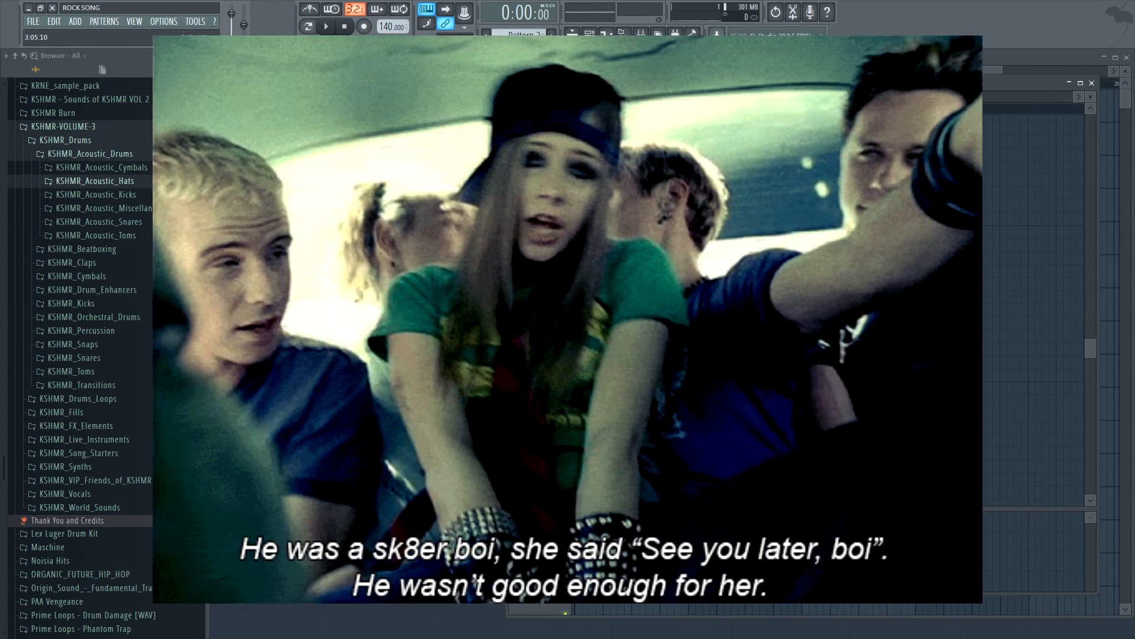
Step: Play the bass line with the drums and check the Nexus plugin's settings, closing the plugin again
key("space")
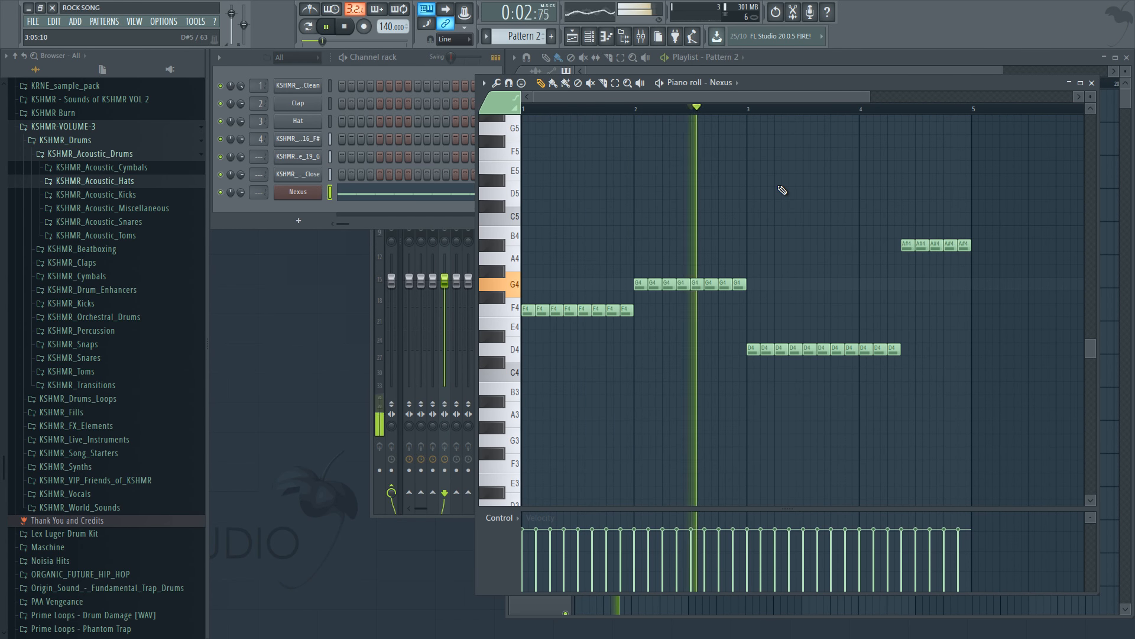
left_click(298, 192)
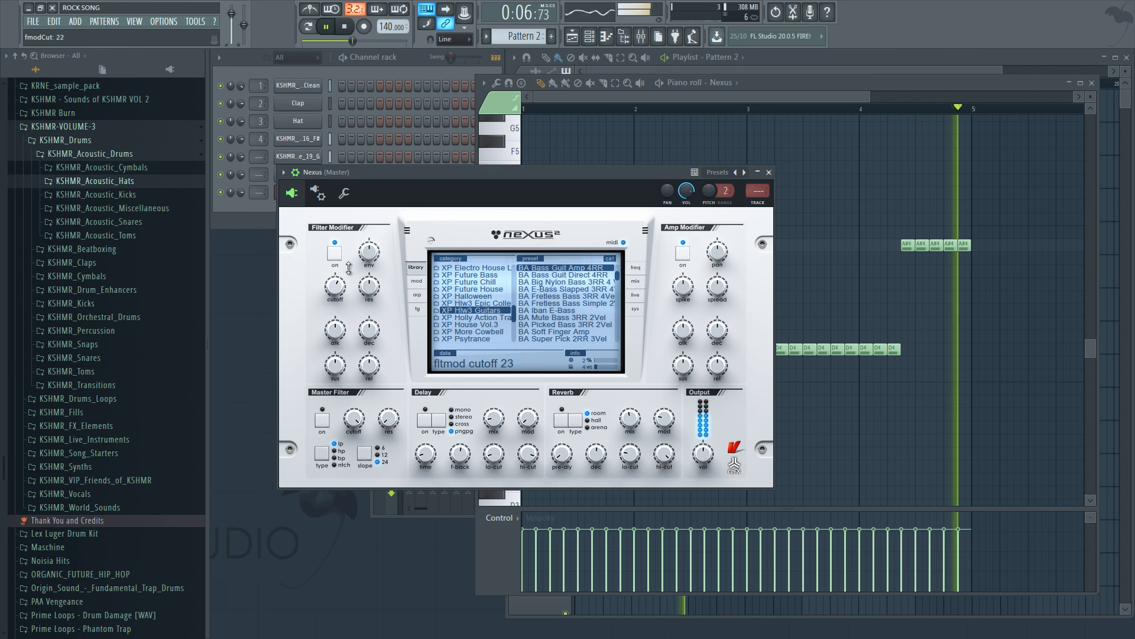
left_click(769, 172)
key("space")
Step: Place a second Pattern 2 clip at bar 5 on Track 2 of the playlist
left_click(823, 59)
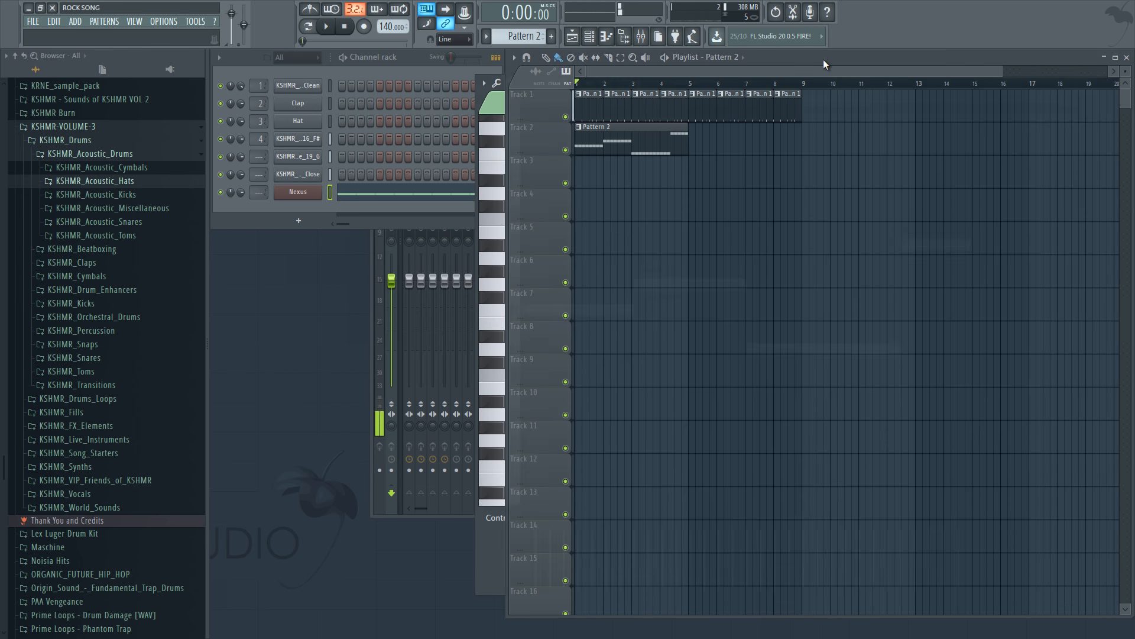
left_click(731, 148)
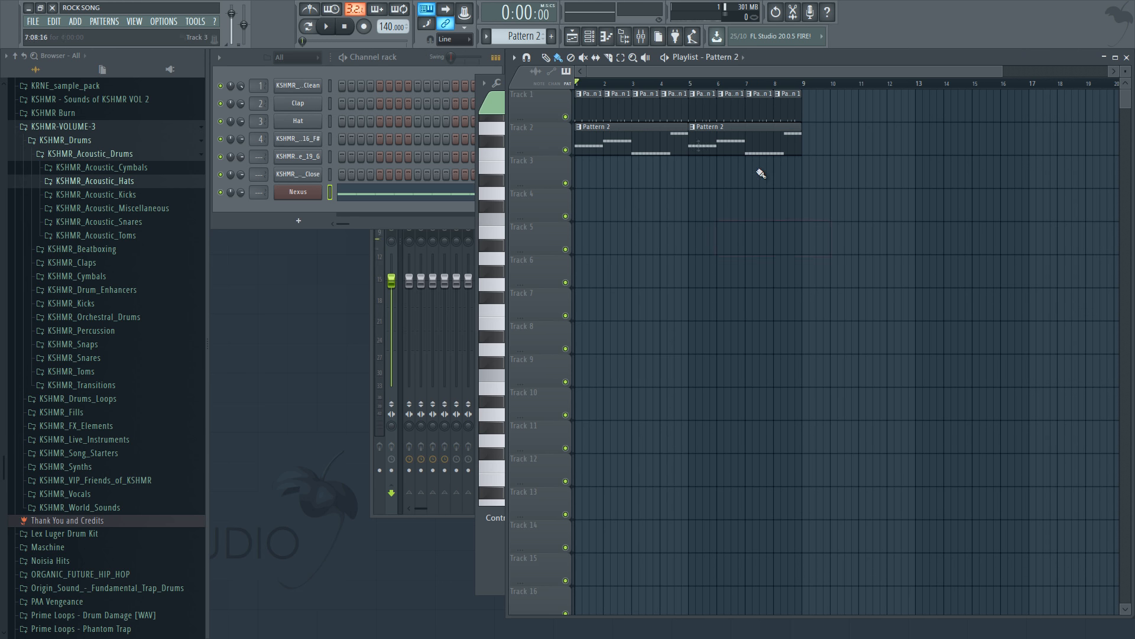
Step: Create Pattern 3 and open the Nexus piano roll in it
left_click(554, 36)
right_click(301, 193)
left_click(349, 193)
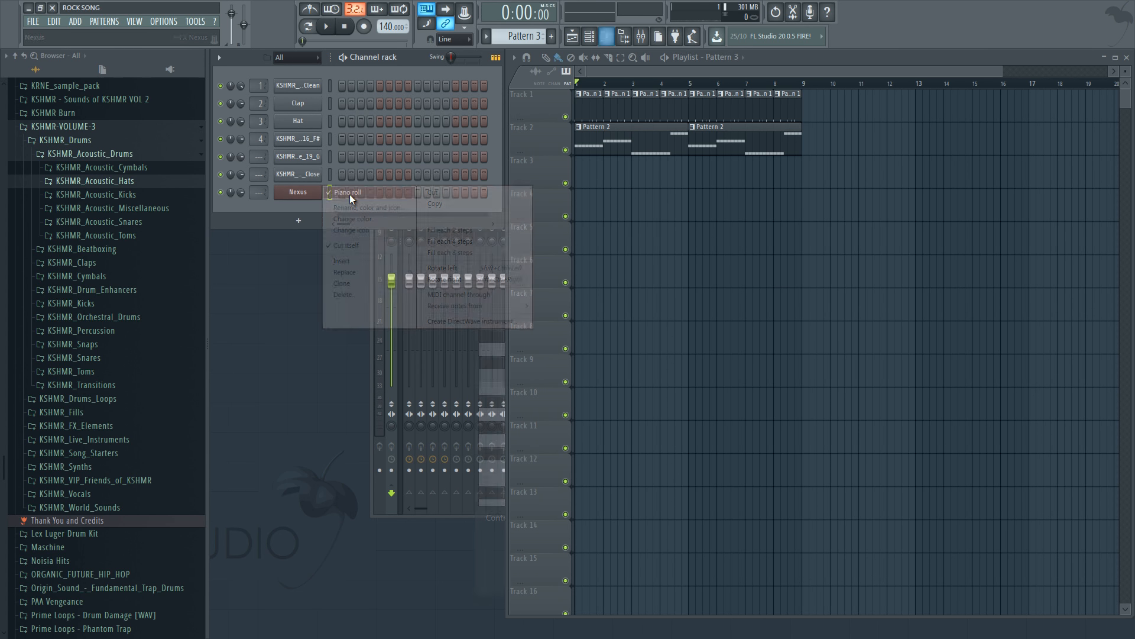
right_click(310, 192)
left_click(350, 193)
Step: Fill the first half of bar 1 with a one-beat G4 note followed by two half-beat G4 notes
left_click(525, 358)
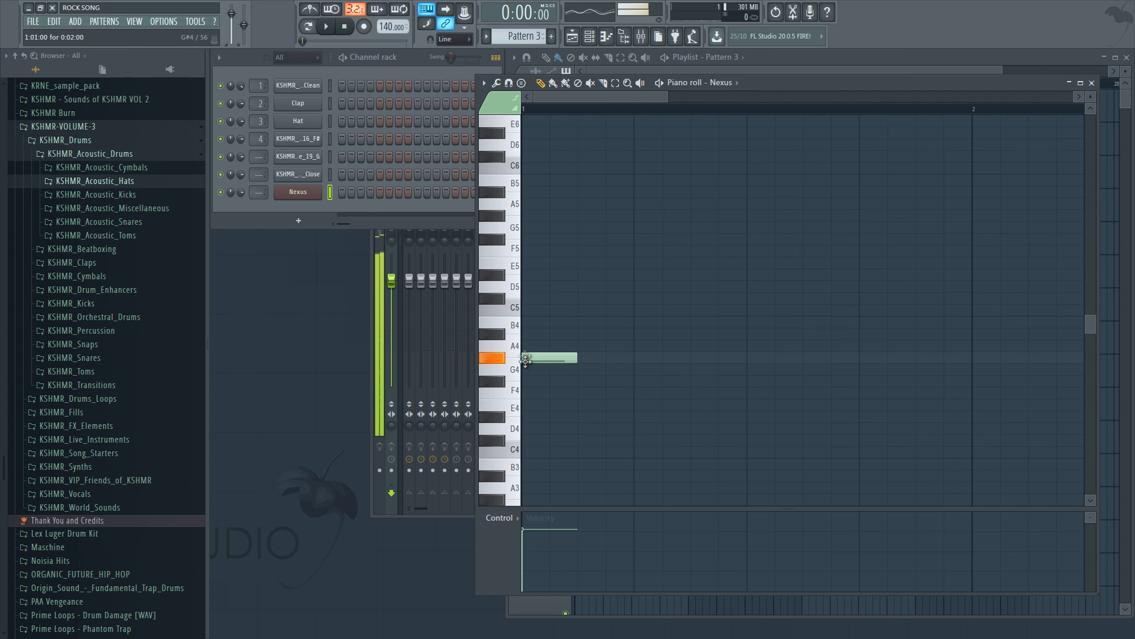
left_click_drag(577, 370, 604, 369)
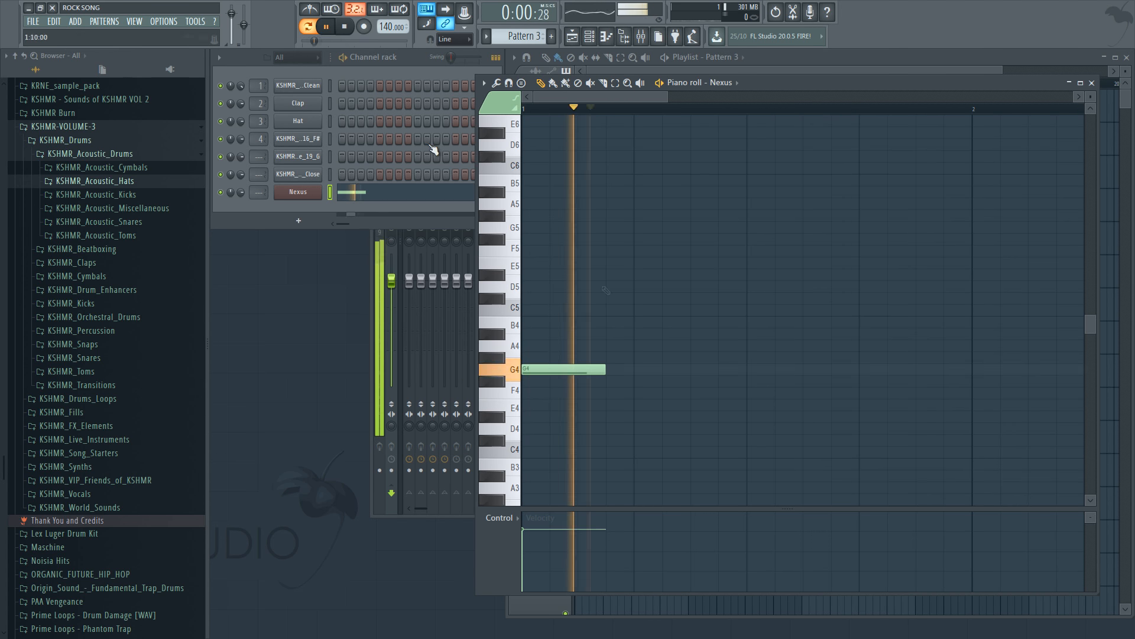
left_click(637, 371)
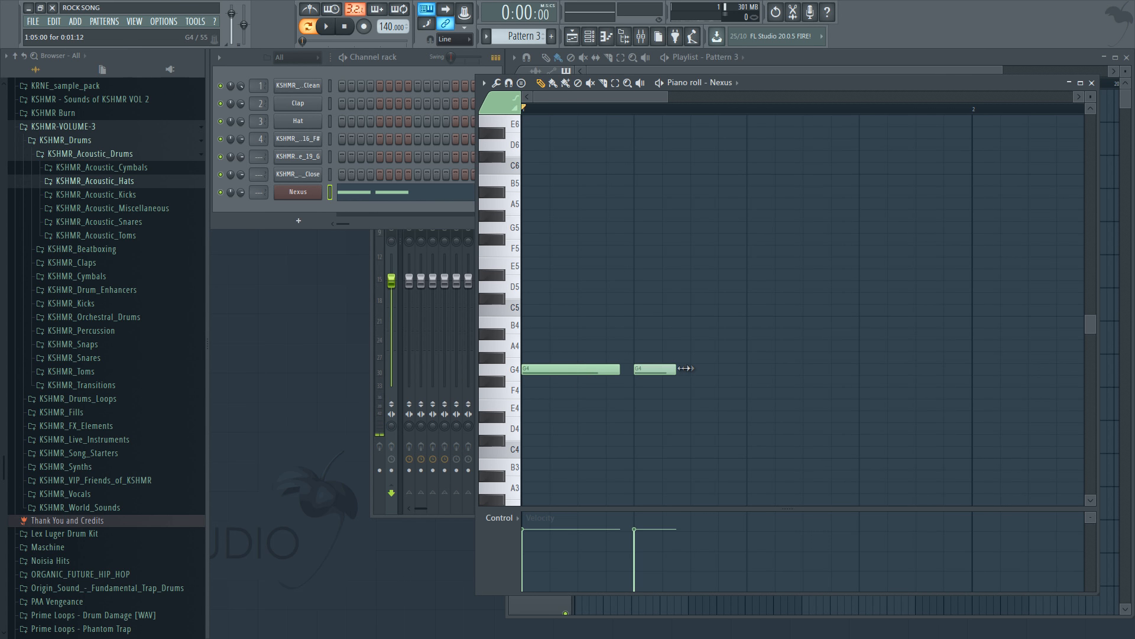
left_click(696, 374)
key("space")
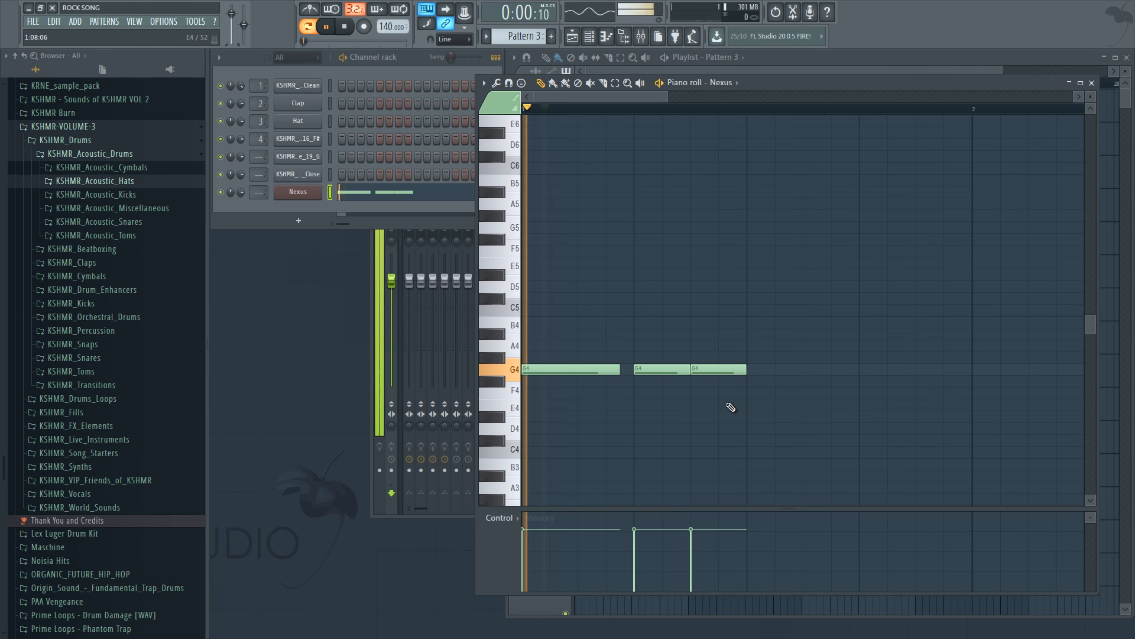
left_click_drag(620, 370, 633, 370)
key("space")
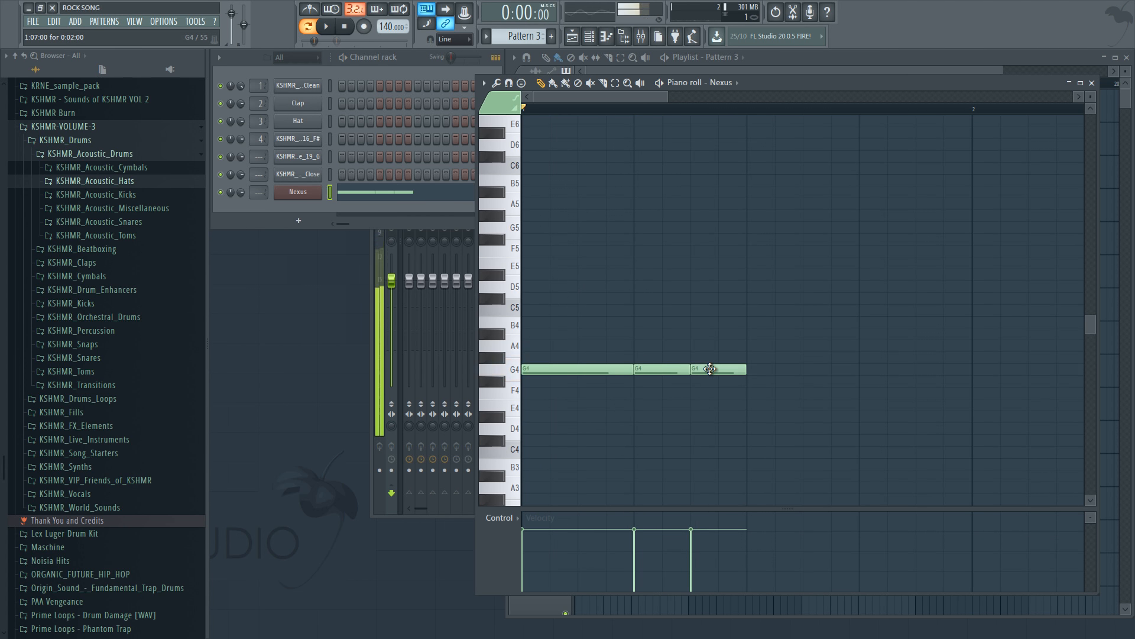
Step: Add two A#4 notes and a closing F4 to bar 1, then try a D#4 at the start of bar 2
left_click(809, 335)
left_click(866, 334)
key("space")
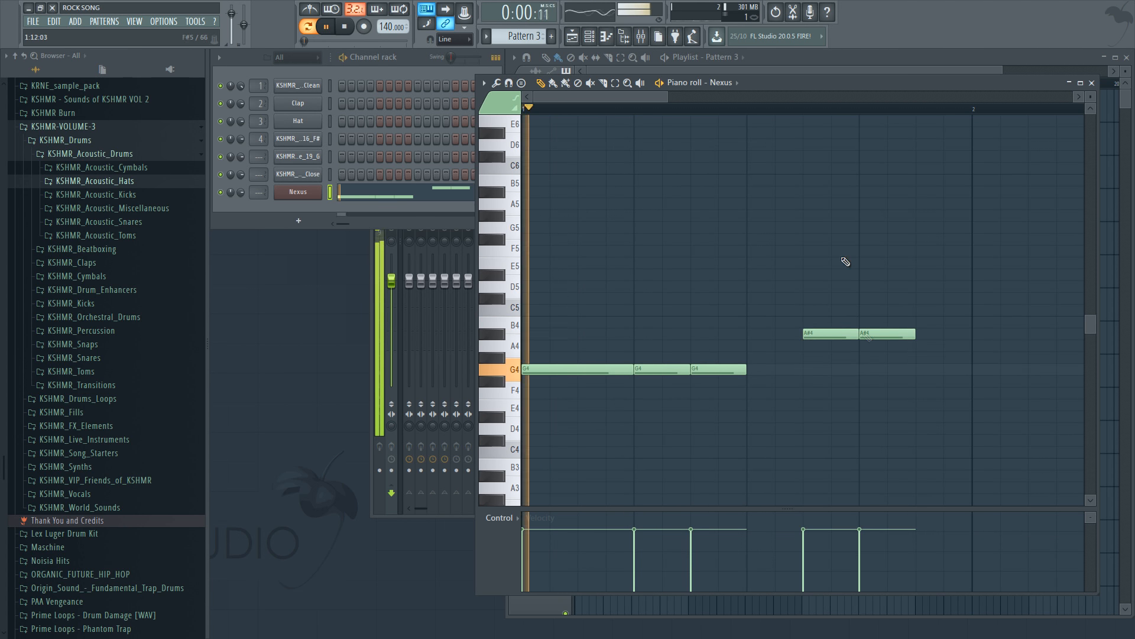
scroll(761, 395, "down", 2)
key("space")
left_click(750, 371)
left_click(751, 406)
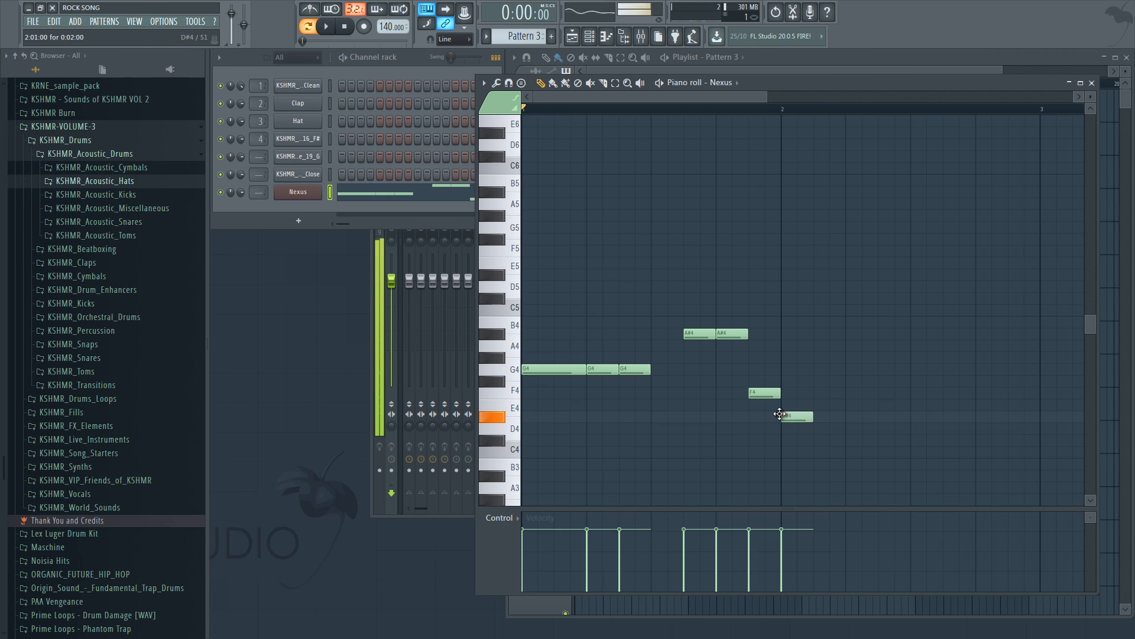
key("space")
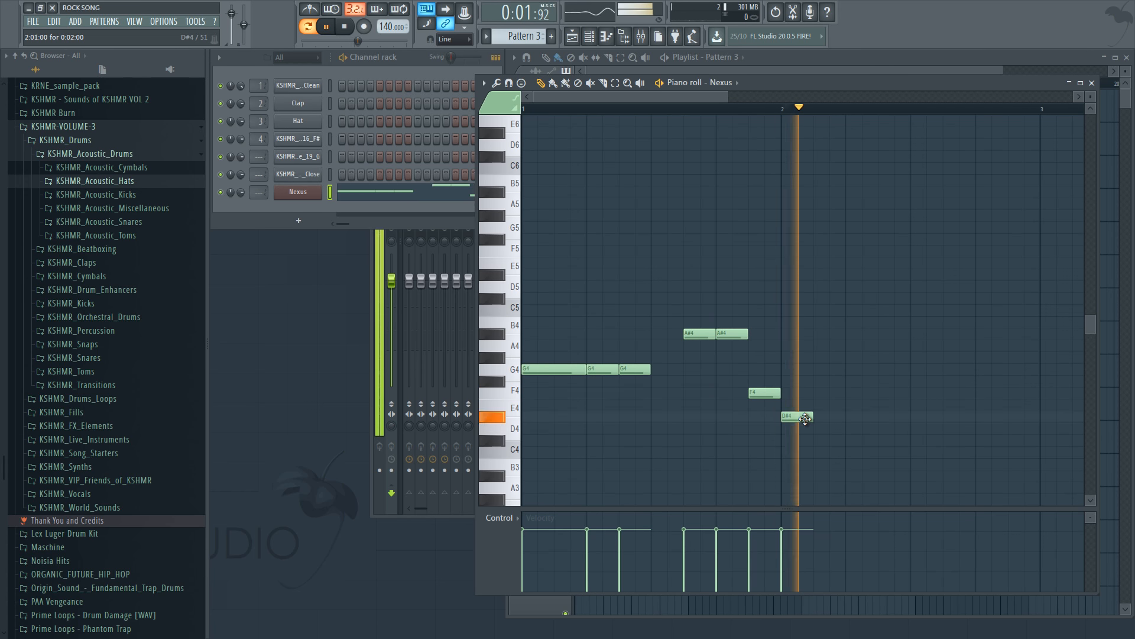
Step: Replace the single D#4 note in bar 2 with a copy of the bar 1 riff transposed to start on D#4
right_click(806, 419)
left_click_drag(767, 291, 521, 492)
left_click_drag(550, 372, 810, 419)
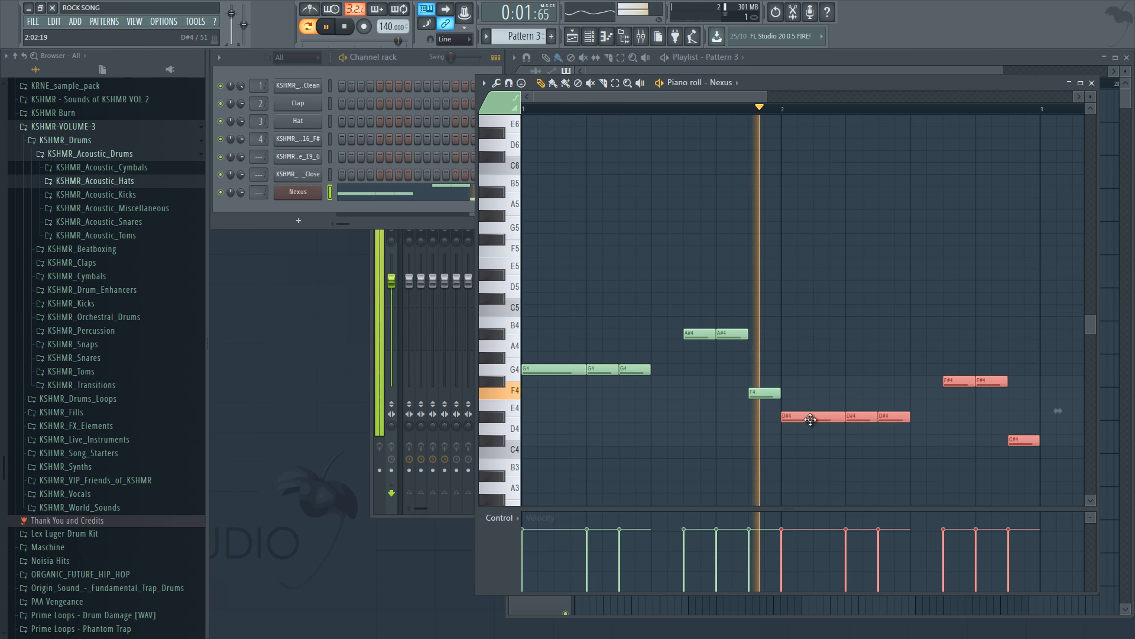
left_click(879, 335, "ctrl")
scroll(717, 111, "down", 1)
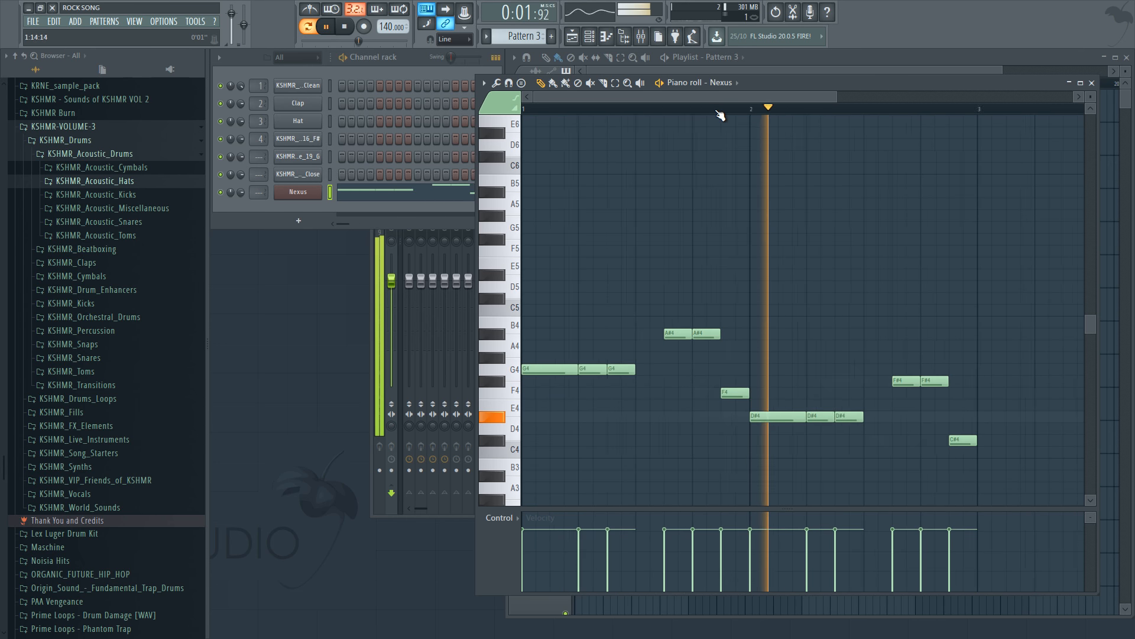
Step: Replace the two F#4 notes in bar 2 with two C5 notes
key("space")
key("space")
left_click(789, 308)
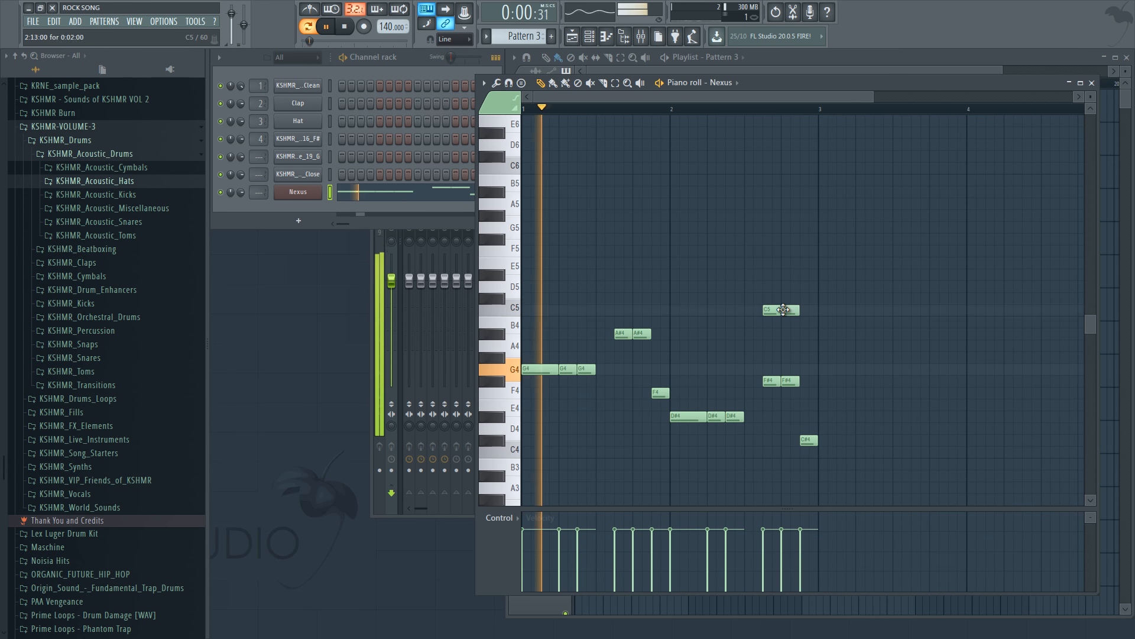
right_click(790, 383)
right_click(773, 382)
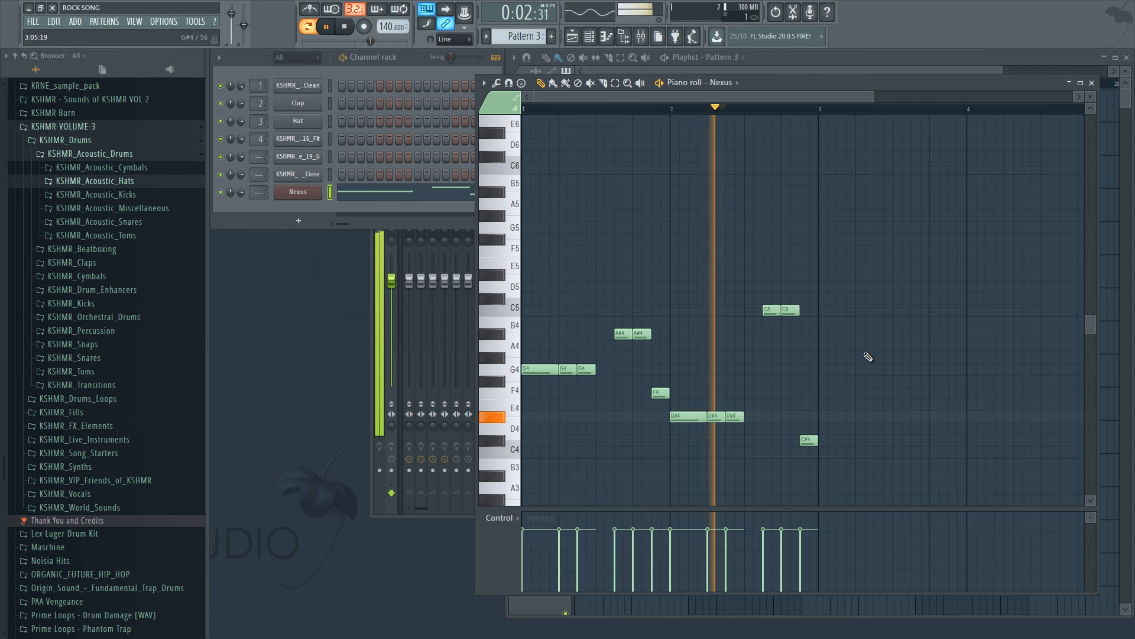
Step: Replace the C#4 note at the end of bar 2 with an F4 note
key("space")
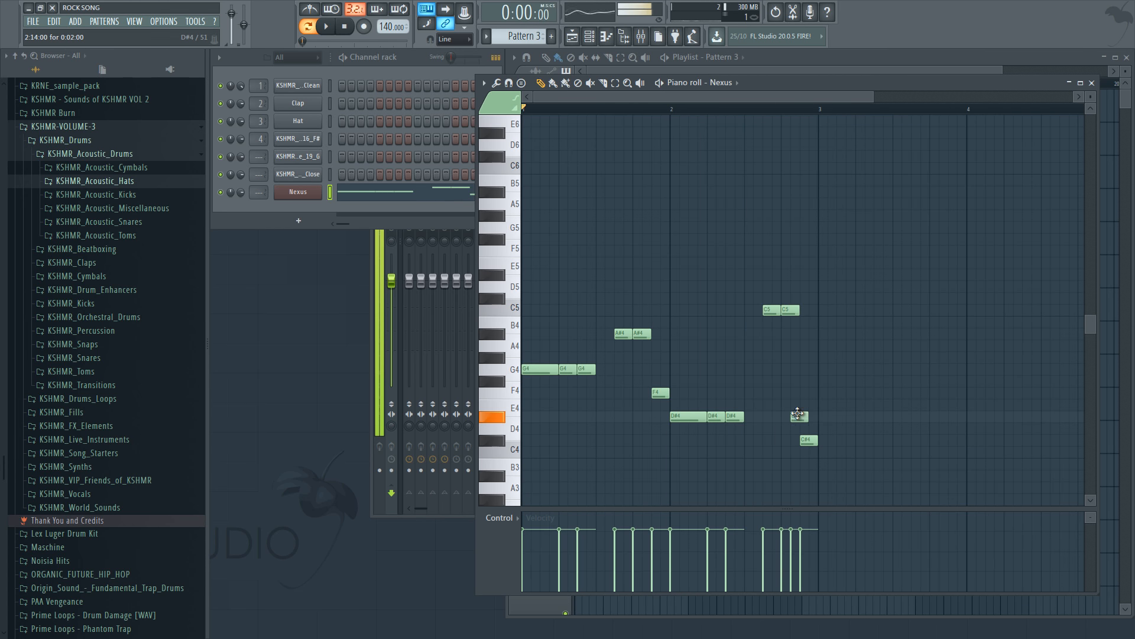
key("space")
right_click(810, 440)
Step: Duplicate the two-bar riff into bars 3 and 4 of the piano roll
left_click_drag(878, 269, 527, 449)
key("ctrl+b")
left_click(1059, 363, "ctrl")
scroll(717, 109, "down", 3)
Step: Replace the Pattern 2 clips on Track 2 with a Pattern 3 clip at bar 1 and play the song
left_click(715, 85)
left_click(699, 95)
left_click(788, 54)
key("space")
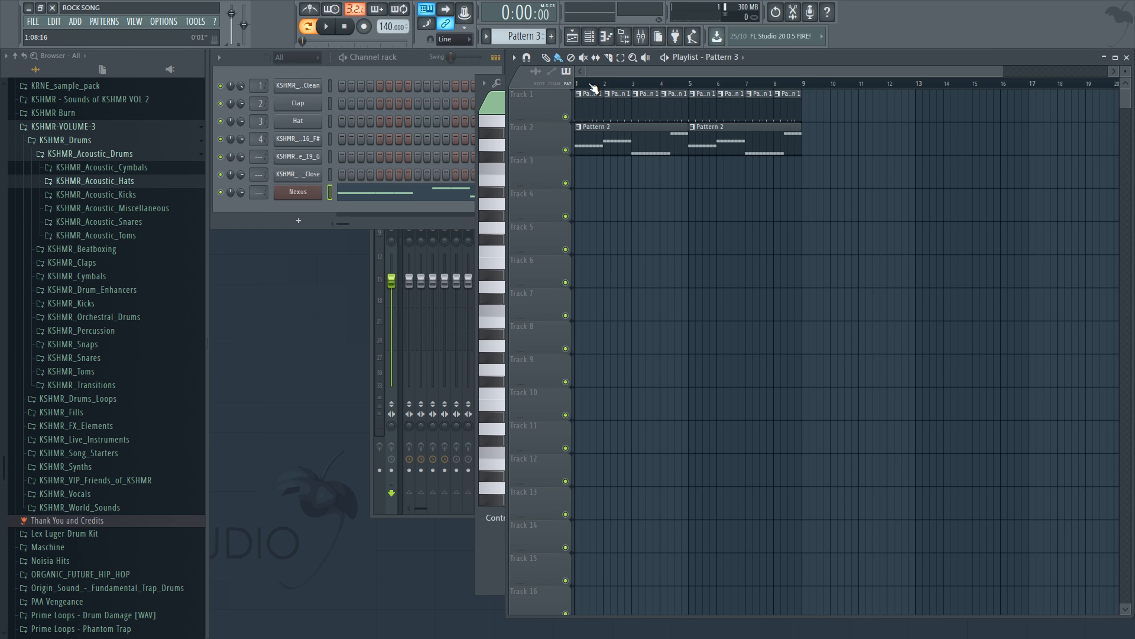
key("space")
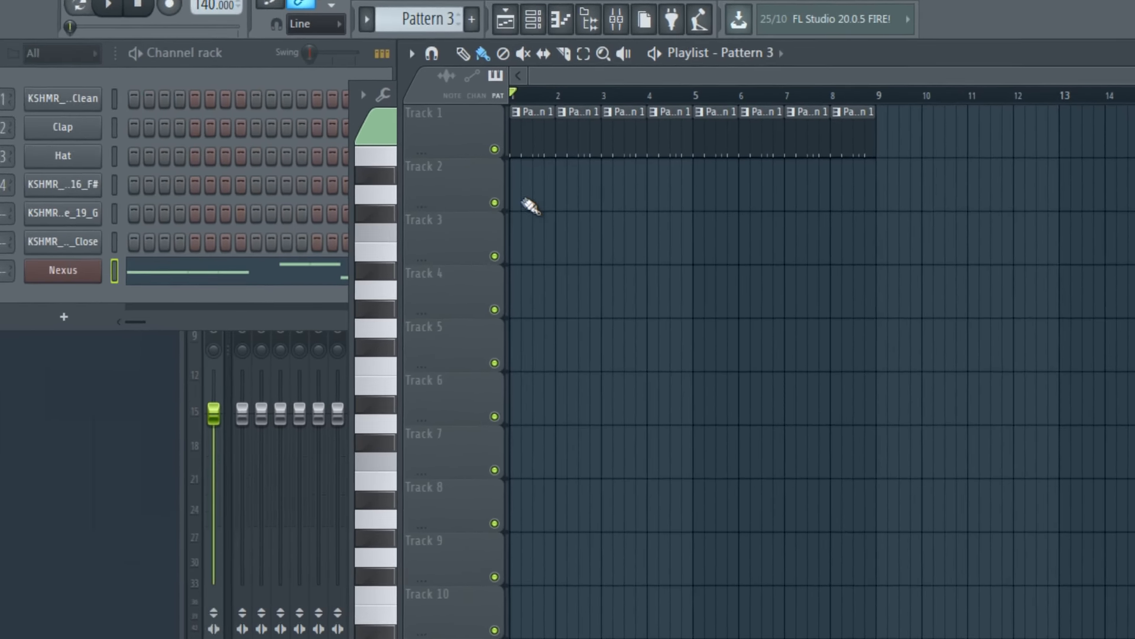
left_click(531, 206)
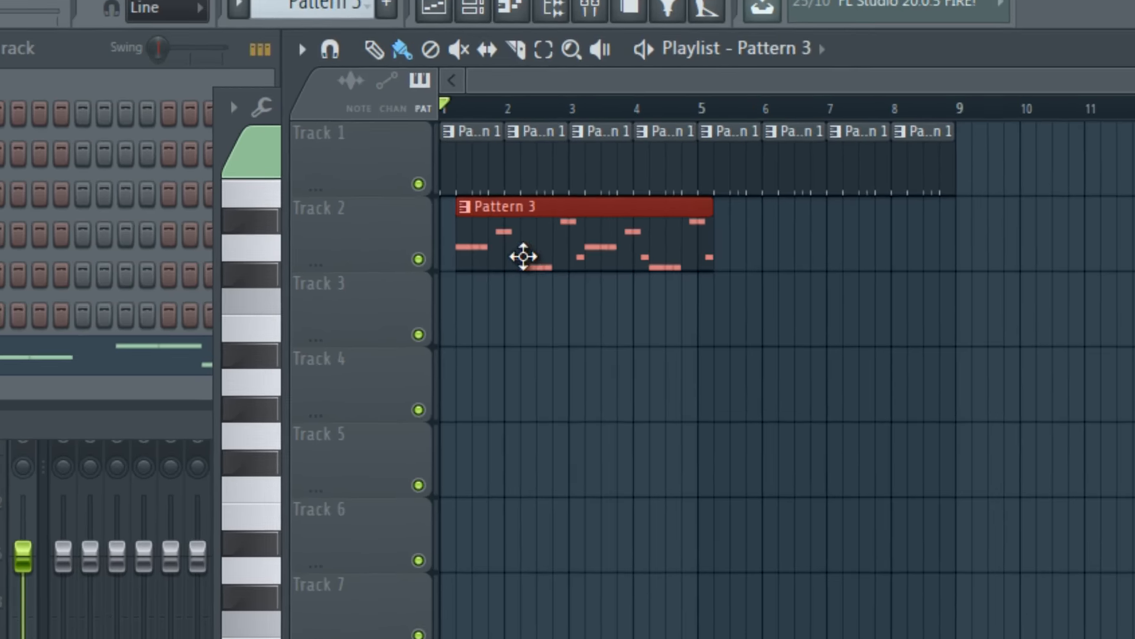
key("space")
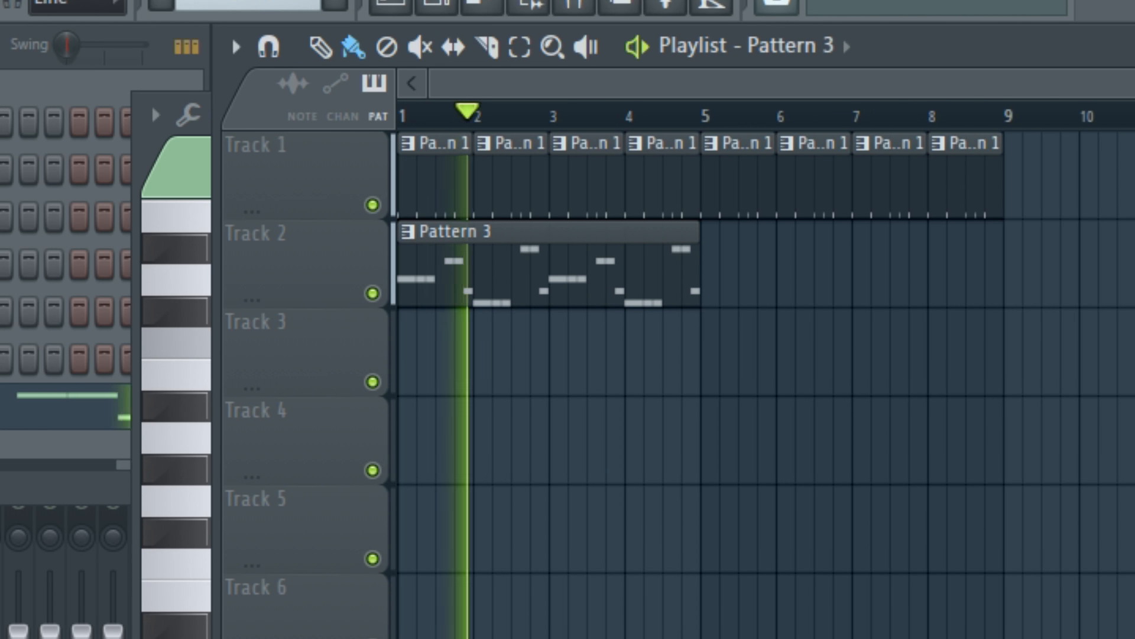
Step: Open the Nexus piano roll of Pattern 3 and extend the riff to eight bars
left_click(77, 405)
left_click(31, 402)
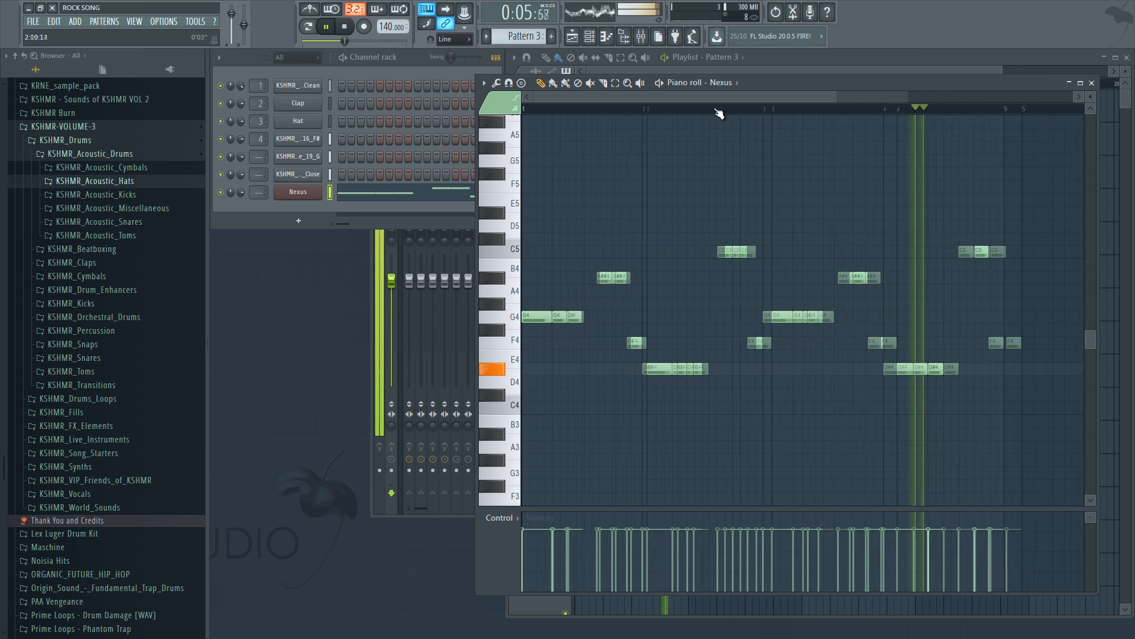
scroll(760, 158, "down", 3)
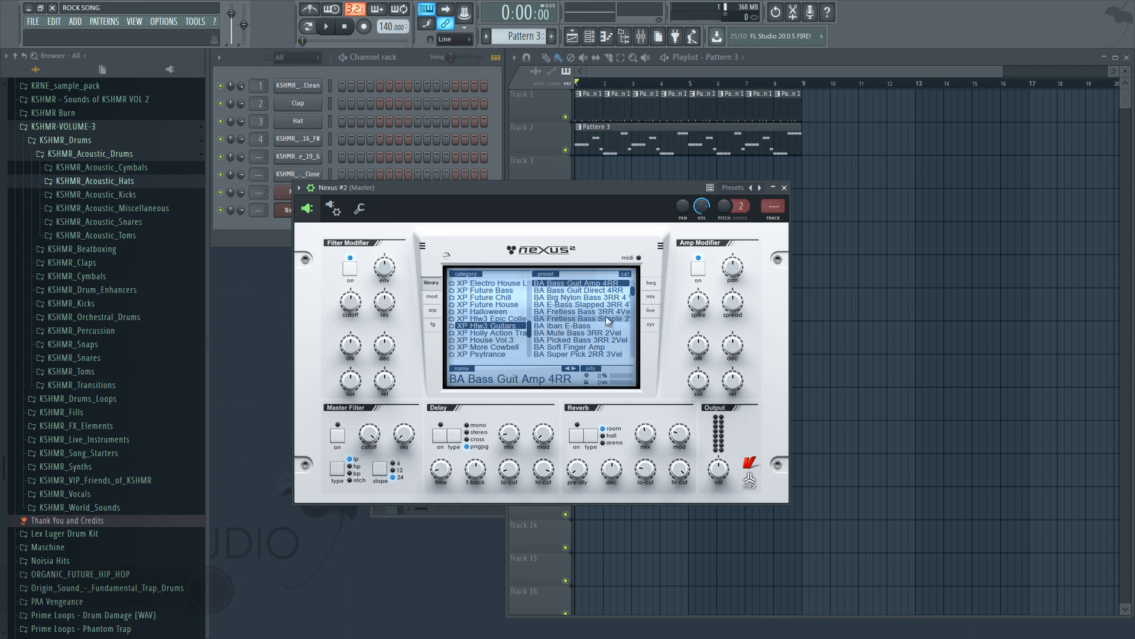
Step: Load the preset GT Powerchords un-amp from XP Hlw3 Guitars in Nexus #2 and close the plugin
scroll(597, 312, "down", 5)
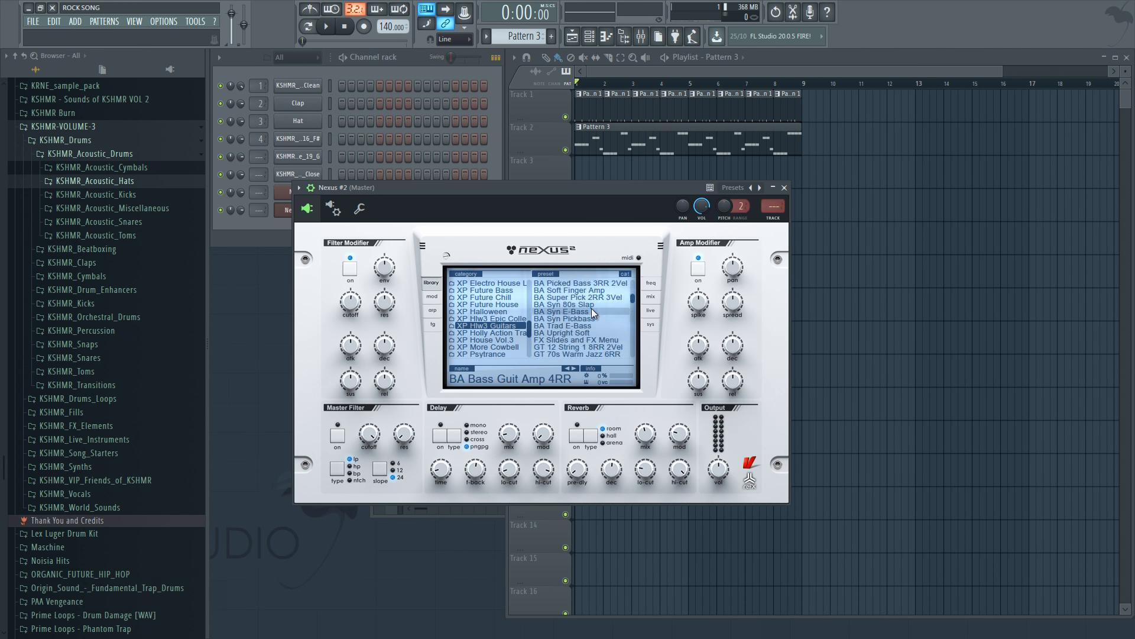
left_click(591, 304)
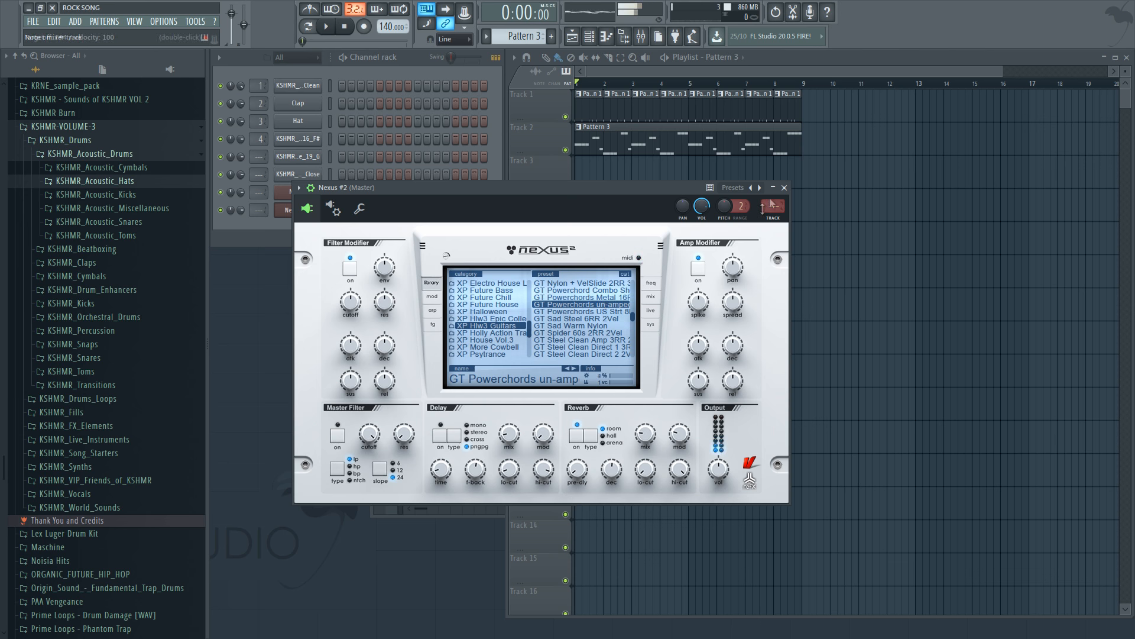
left_click(784, 188)
Step: Place a Pattern 4 clip at bar 5 on Track 3 and delete the drum clips in bars 1 to 4
key("KP_Add")
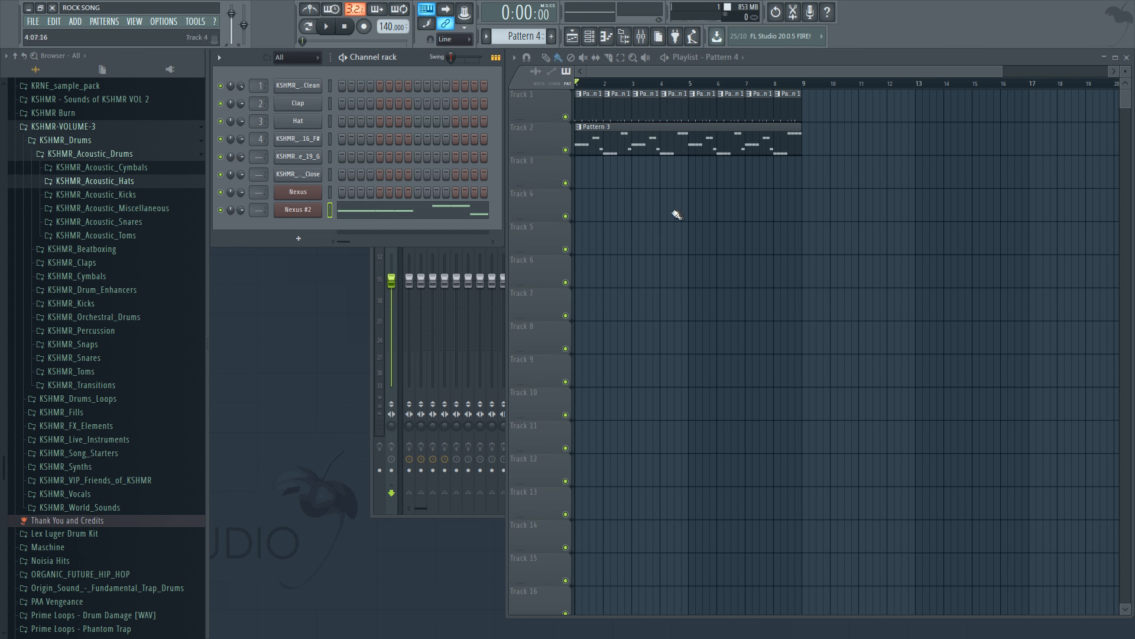
left_click(699, 179)
right_click(674, 110)
Step: Play the song and add a second Pattern 3 clip from bar 5 to the end of bar 12 on Track 2
key("space")
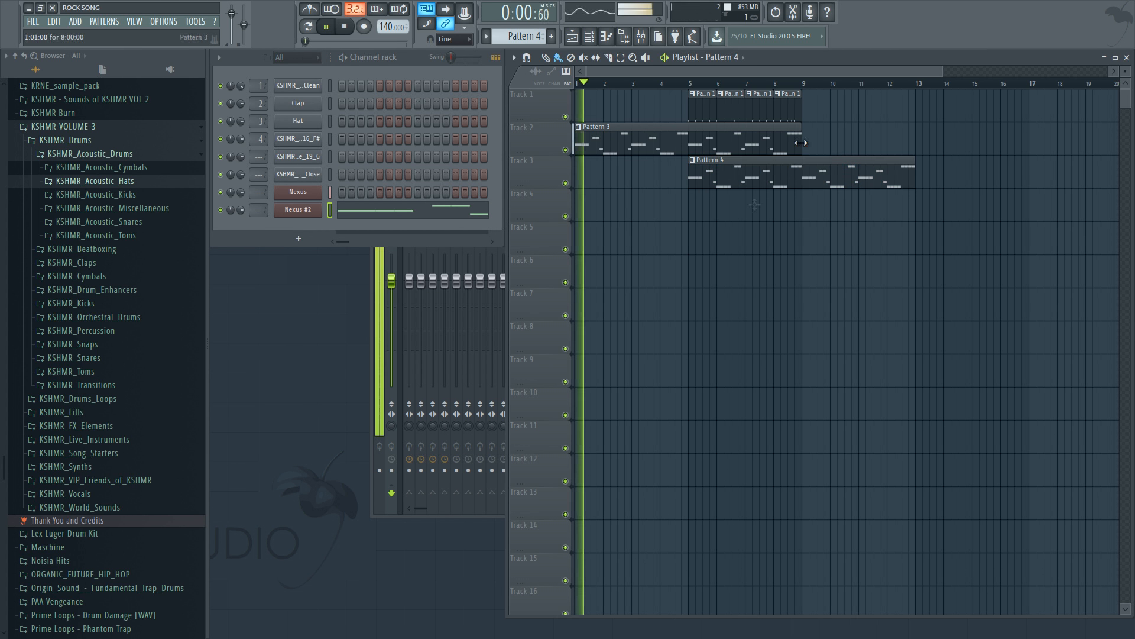
left_click_drag(801, 135, 915, 134)
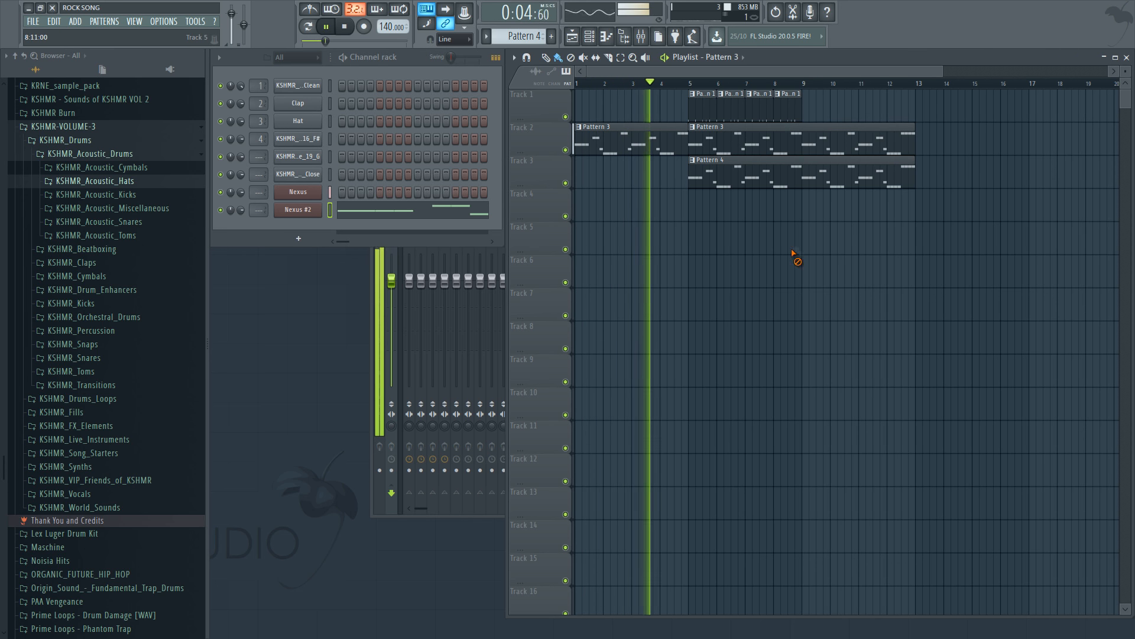
Step: Place a unique copy of the drum clip at bar 4 on Track 1 and add KSHMR_..16_F# hits on steps 14 and 15
left_click(700, 111)
key("space")
left_click(665, 107)
left_click(664, 94)
left_click(689, 173)
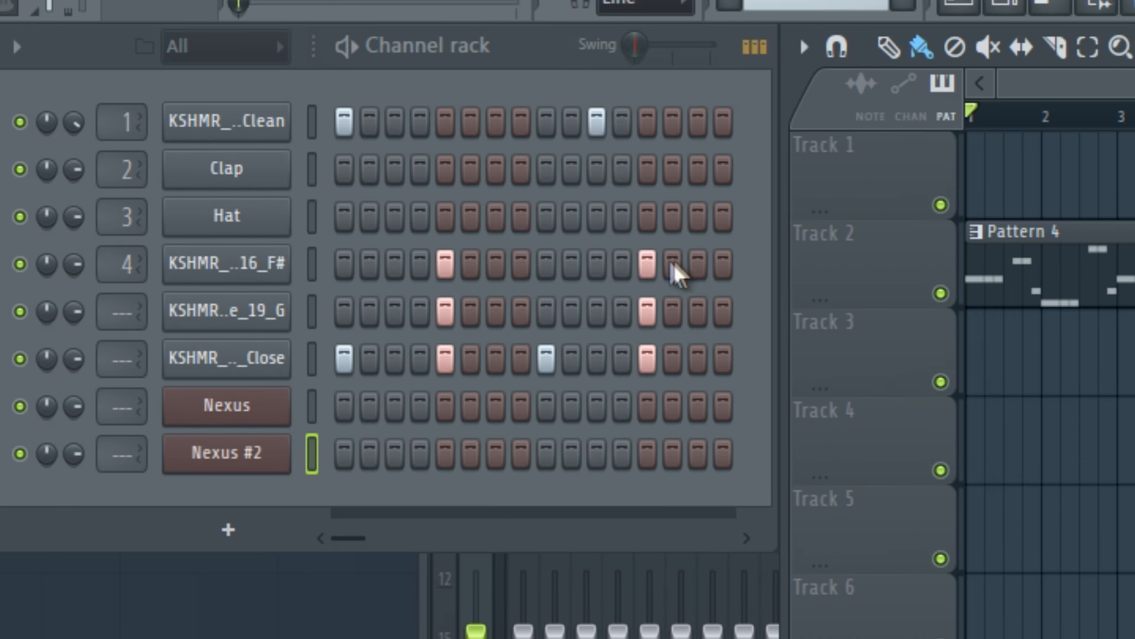
left_click(466, 140)
left_click(474, 140)
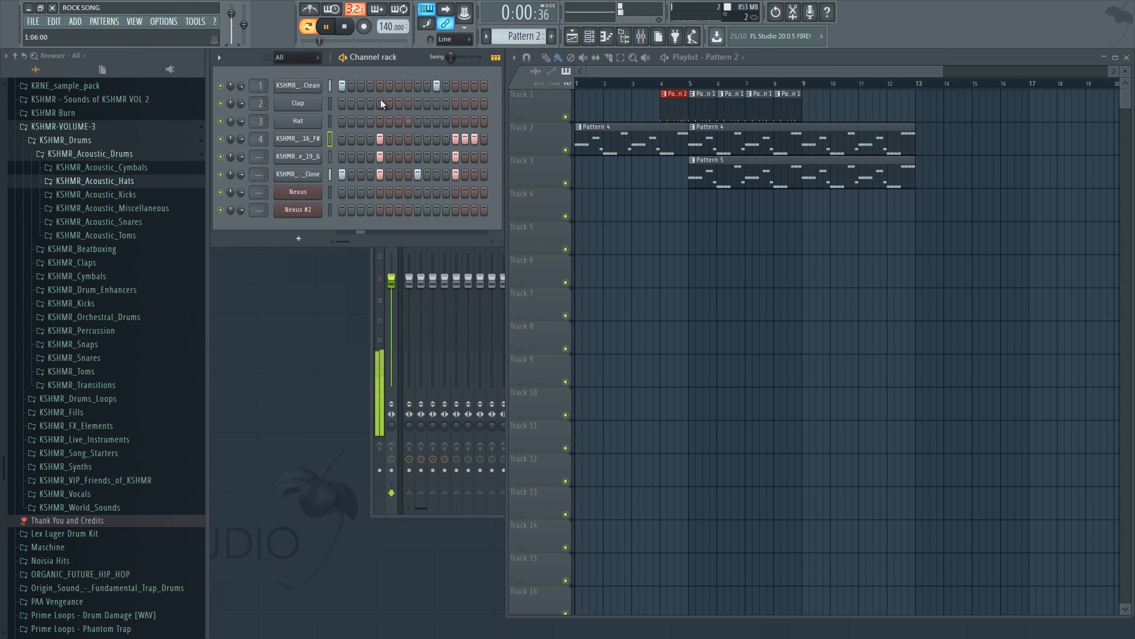
Step: Reduce the Pattern 2 fill to hits on steps 11, 13 and 15 of the 16_F#, 19_G and Close channels and play the song
key("space")
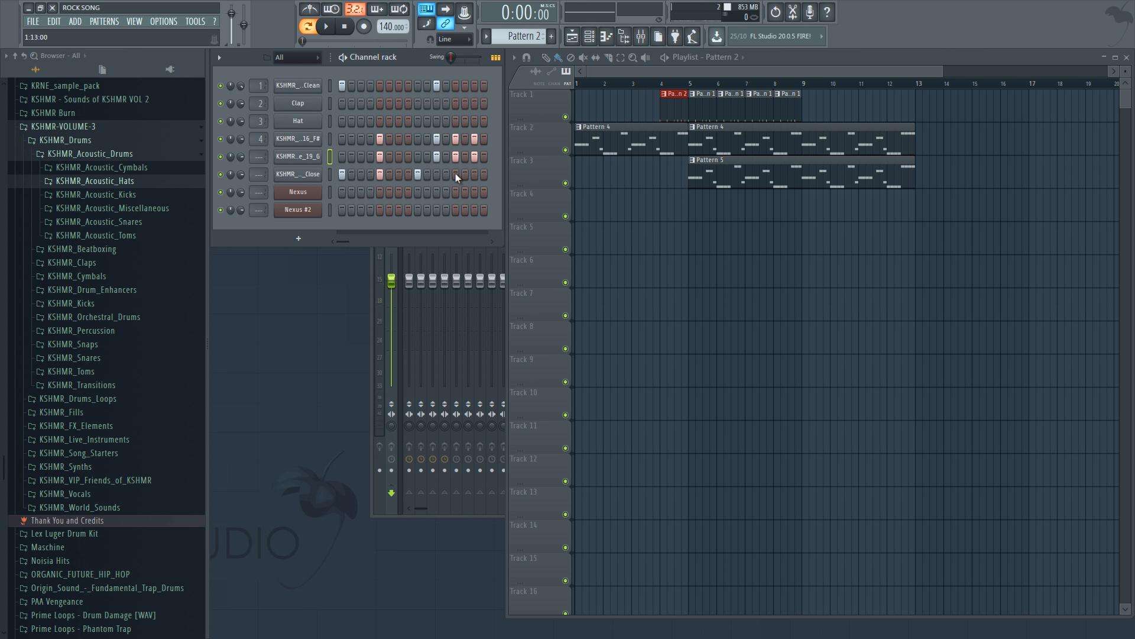
right_click(417, 174)
right_click(379, 174)
right_click(342, 174)
right_click(436, 87)
key("space")
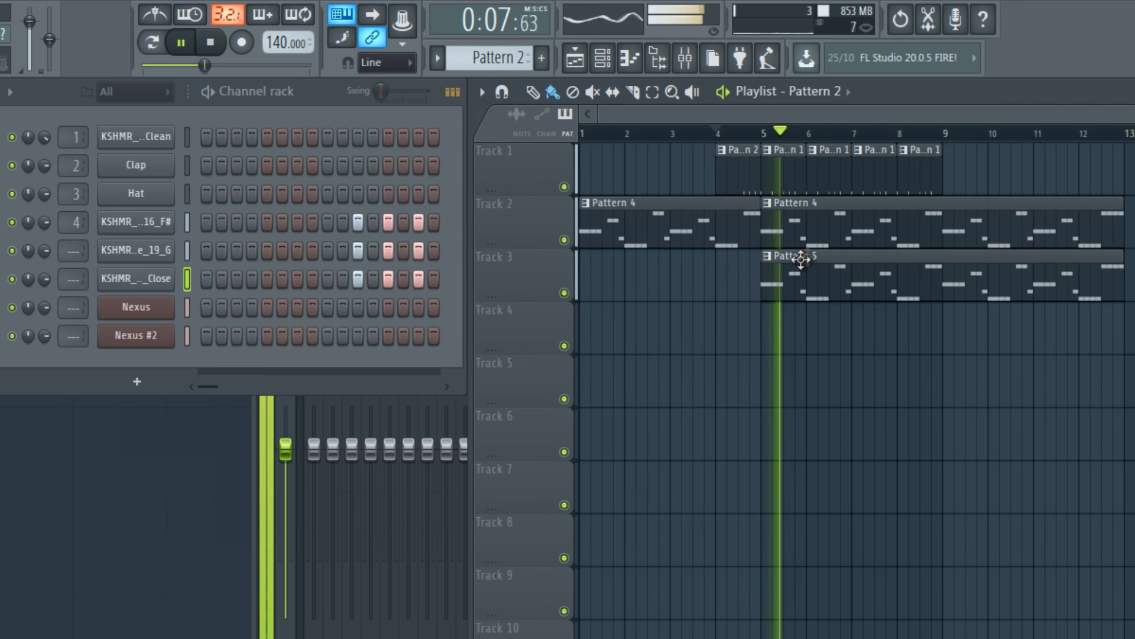
Step: Create an automation clip for Nexus #2's MIDI CC #1 (Modulation wheel) spanning bars 5 to 12 on Track 4
left_click(813, 277)
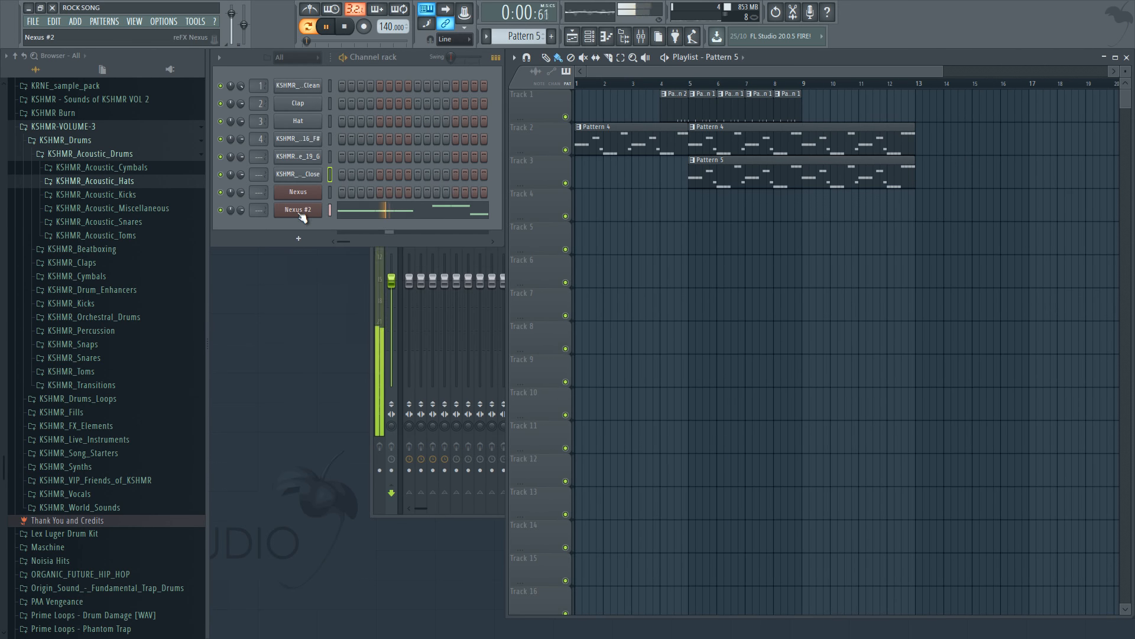
left_click(212, 279)
left_click_drag(705, 84, 695, 84)
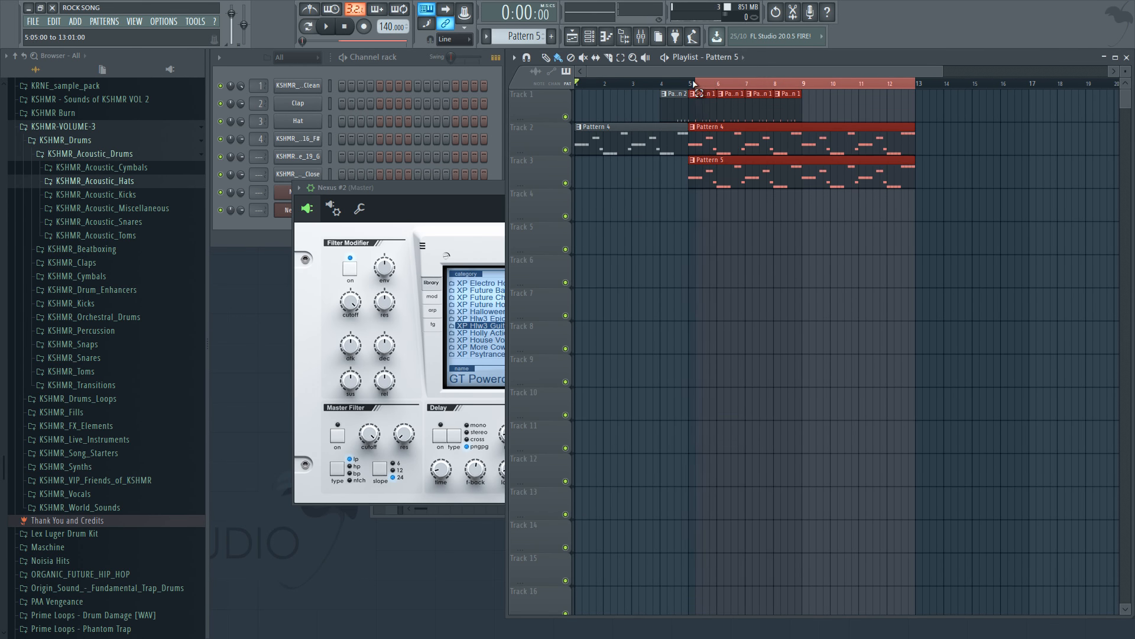
left_click(392, 189)
left_click(299, 188)
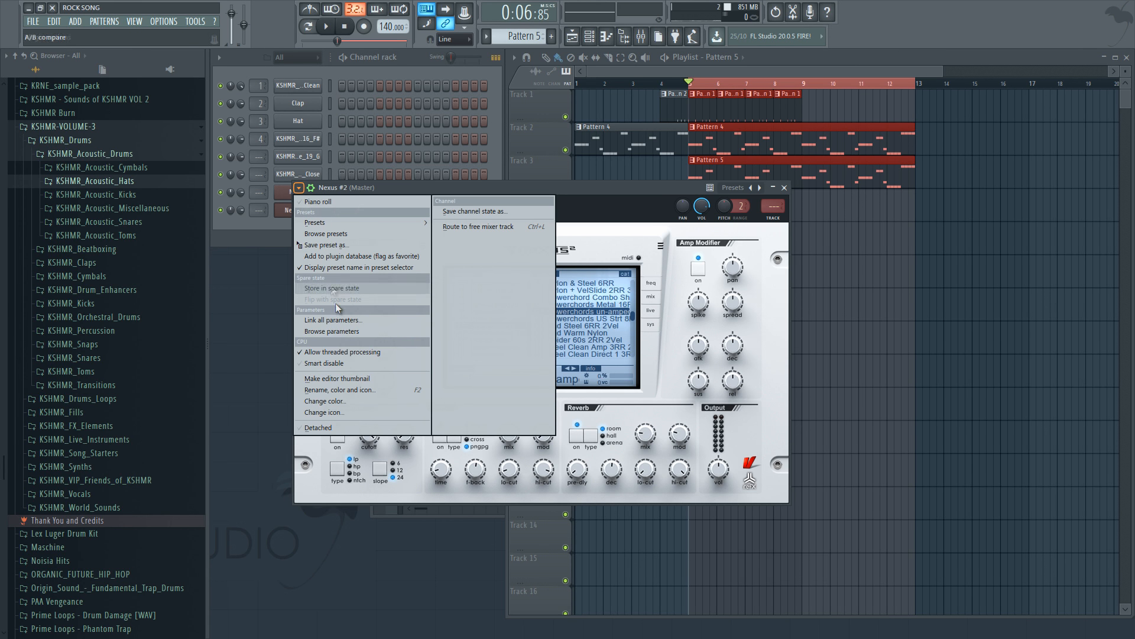
left_click(332, 331)
right_click(131, 186)
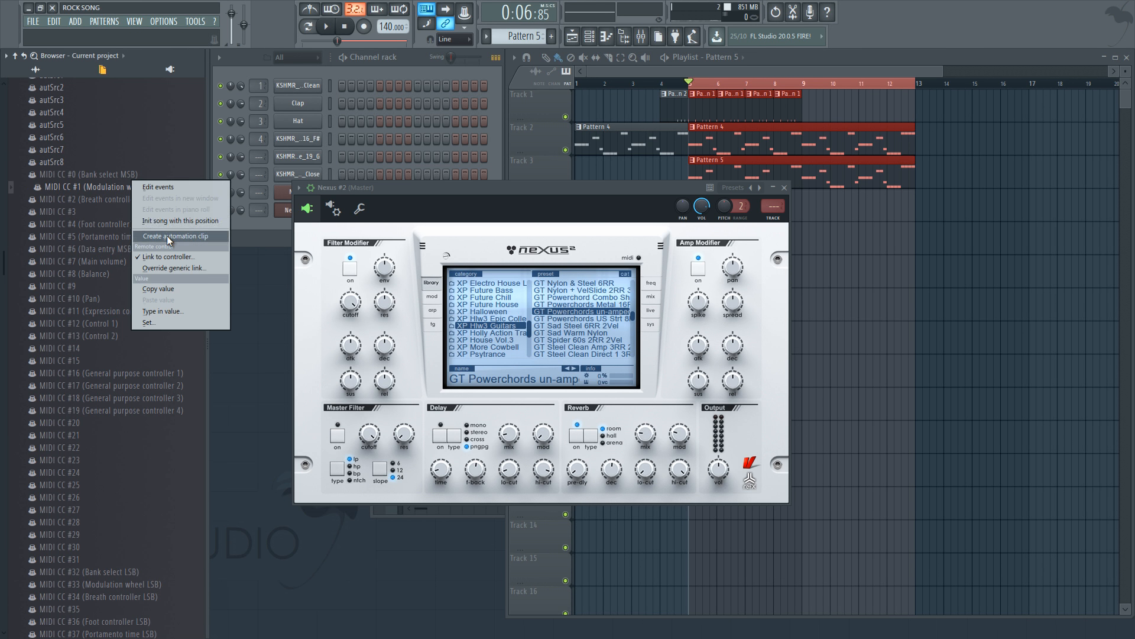
left_click(172, 237)
left_click_drag(693, 220, 692, 211)
Step: Play the Pattern 5 riff and load the GT Powerchords Metal 16 preset in Nexus #2
key("space")
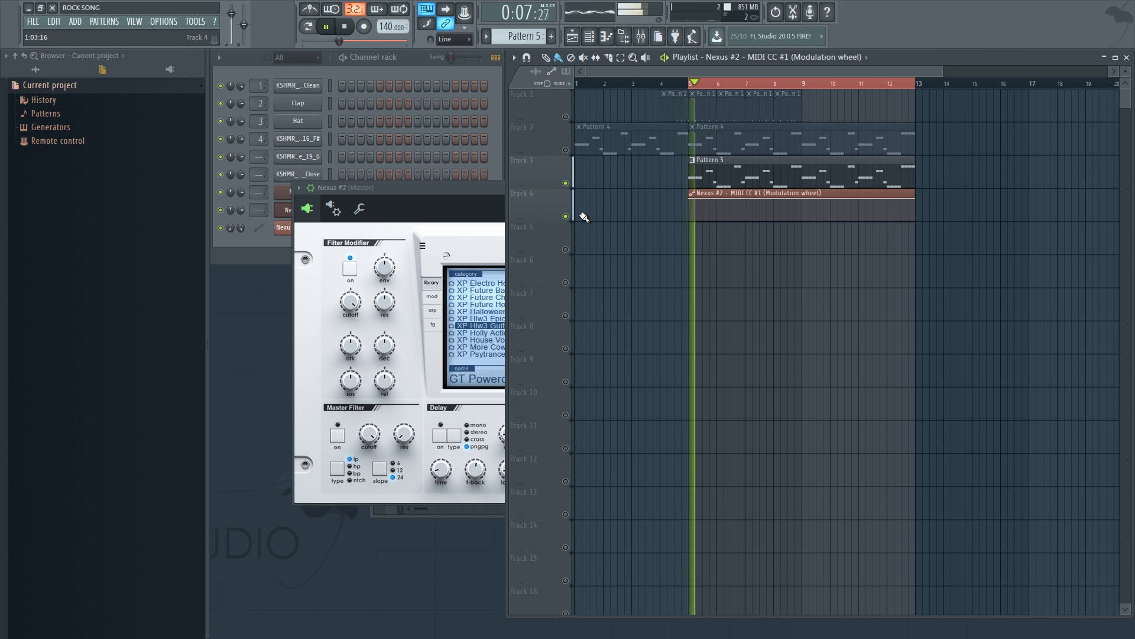
left_click(459, 189)
key("space")
left_click(622, 305)
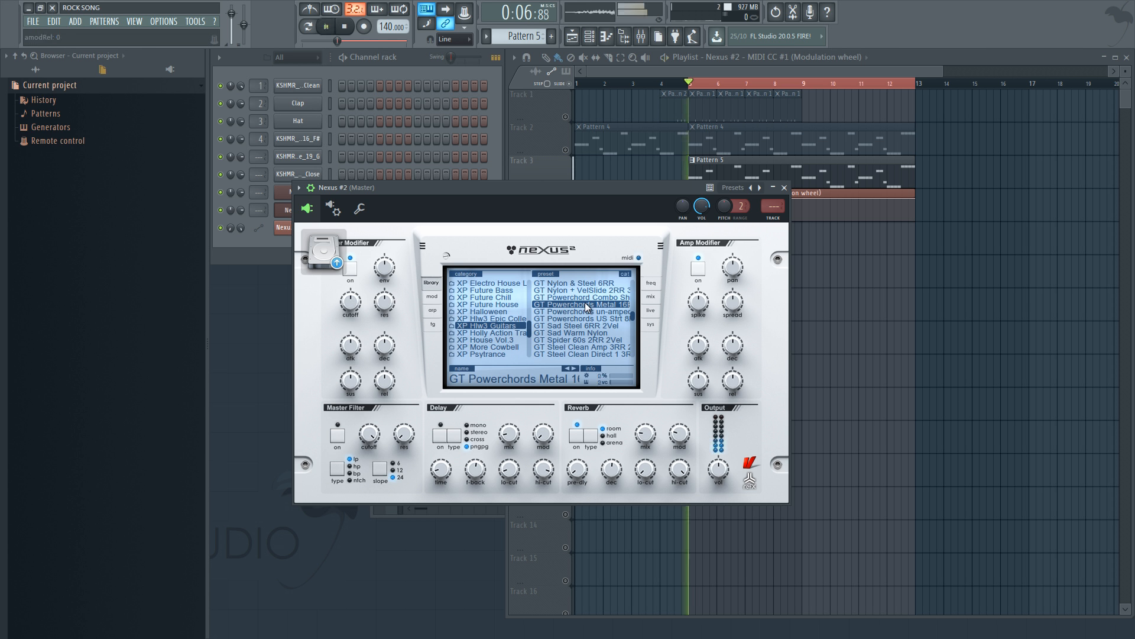
Step: Shape the modulation wheel automation on Track 4 into a rising ramp from bar 5 to the end of bar 12
left_click(871, 69)
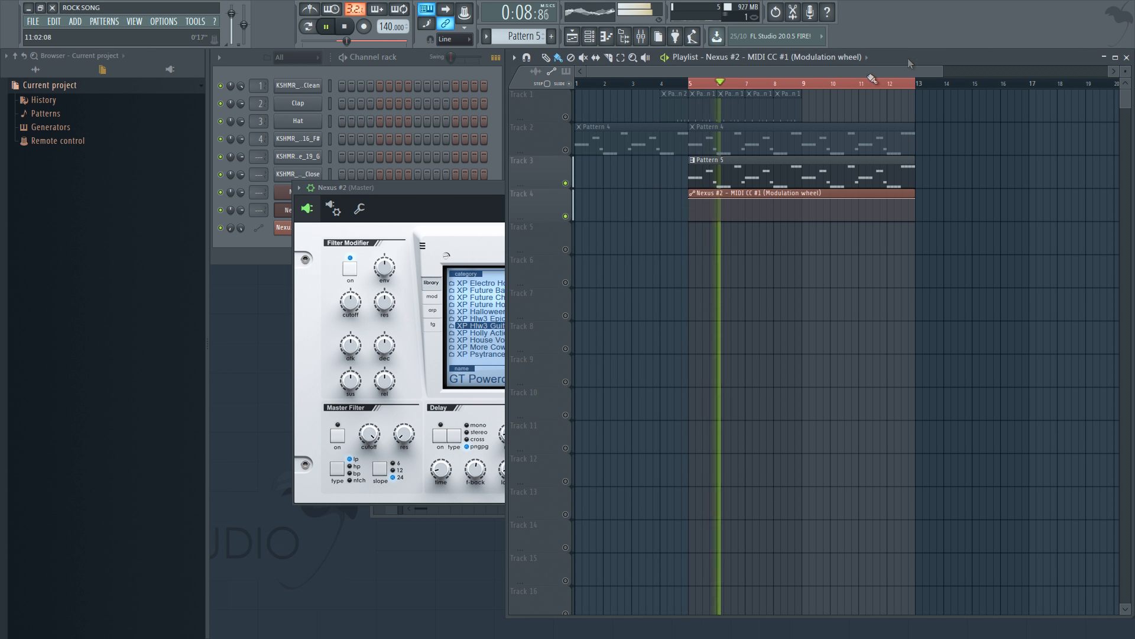
left_click_drag(691, 204, 693, 221)
mouse_move(915, 203)
left_mouse_down()
mouse_move(916, 221)
mouse_move(915, 210)
left_mouse_up()
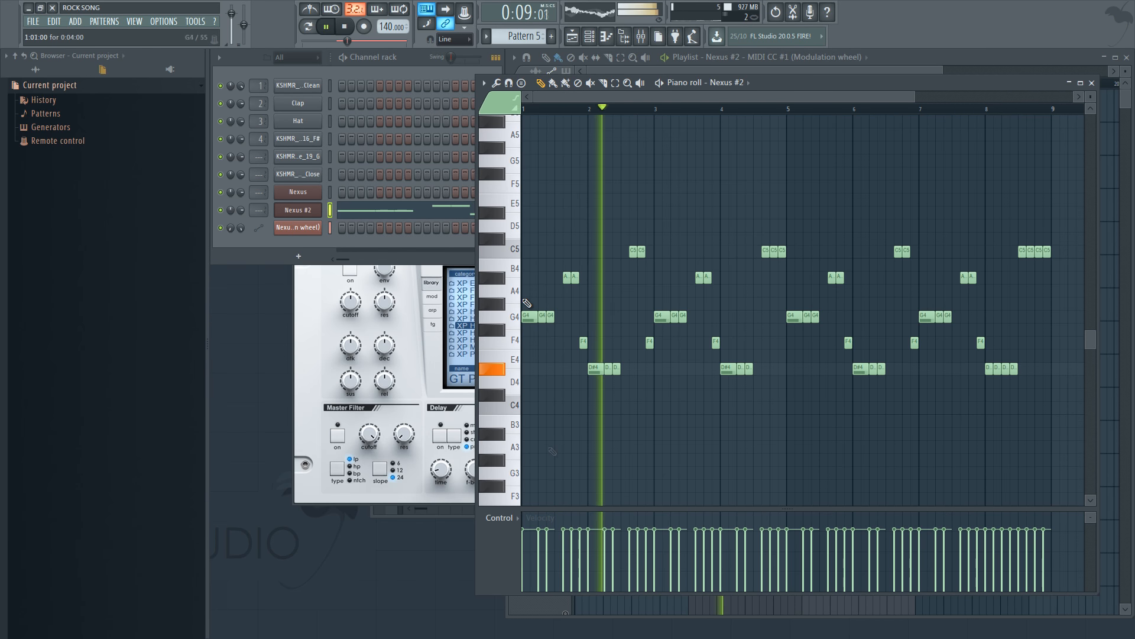
Step: Try maximum velocities on most of the Nexus #2 notes in Pattern 5, play the riff, and restore the velocities
key("space")
left_click_drag(540, 498, 837, 445)
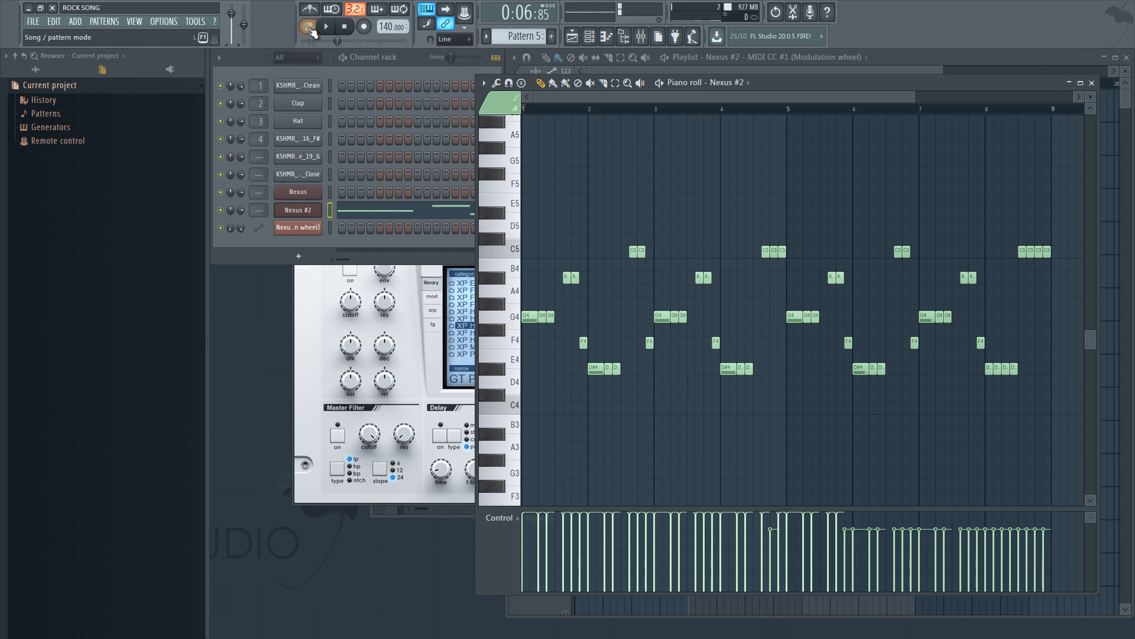
key("space")
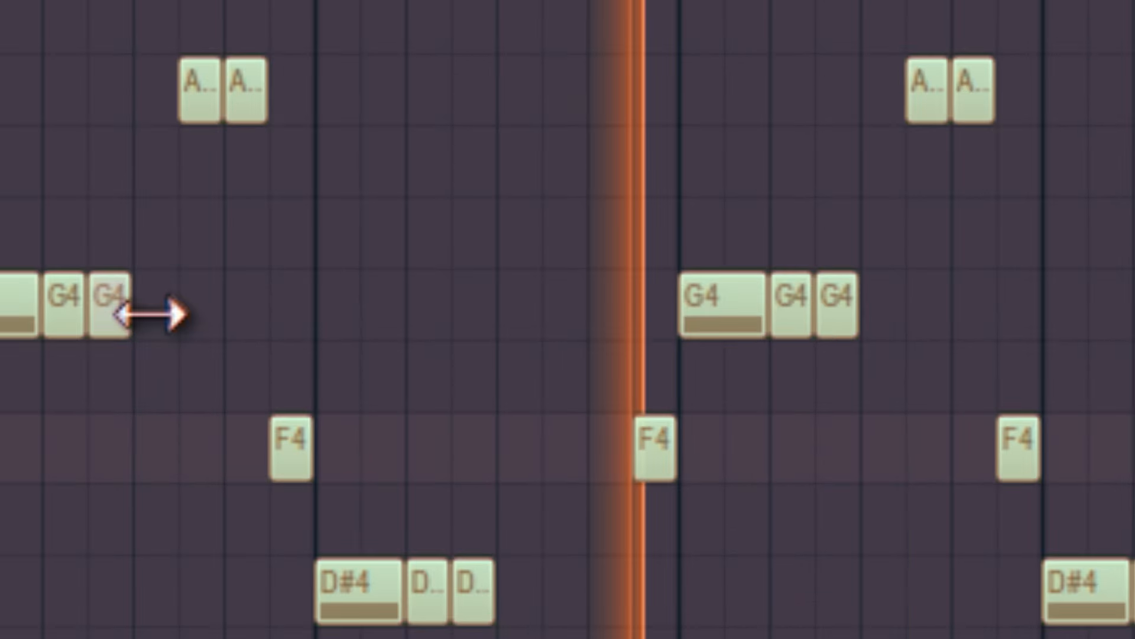
key("space")
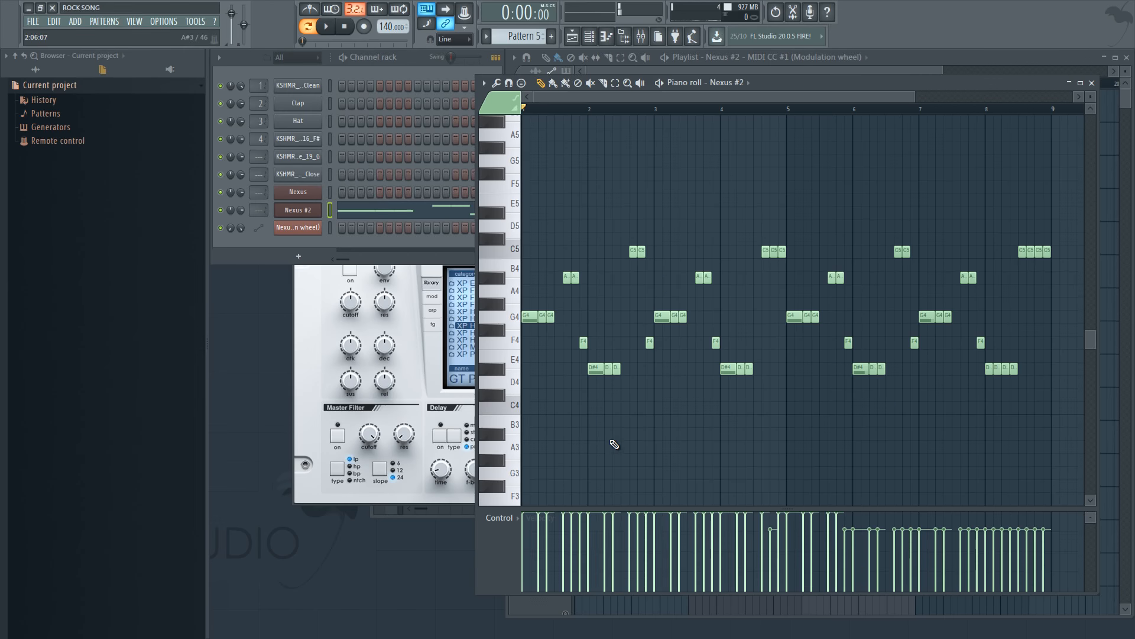
left_click_drag(842, 532, 493, 527)
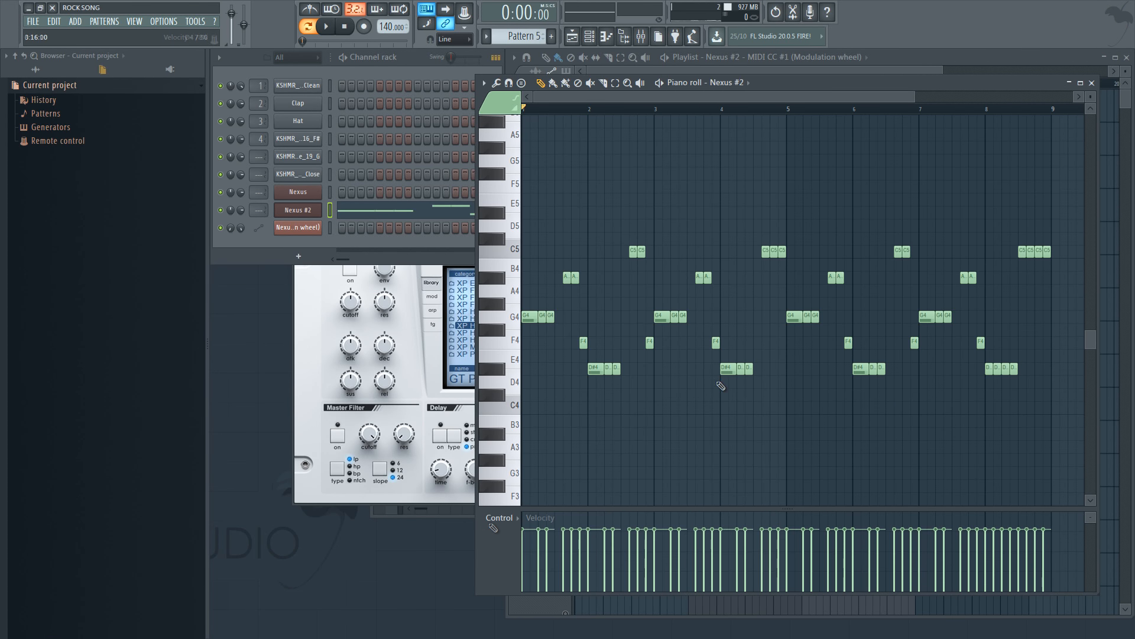
Step: Place a copy of the Pattern 5 clip at bar 1 on Track 5 and make the Track 3 clip unique
left_click(1092, 84)
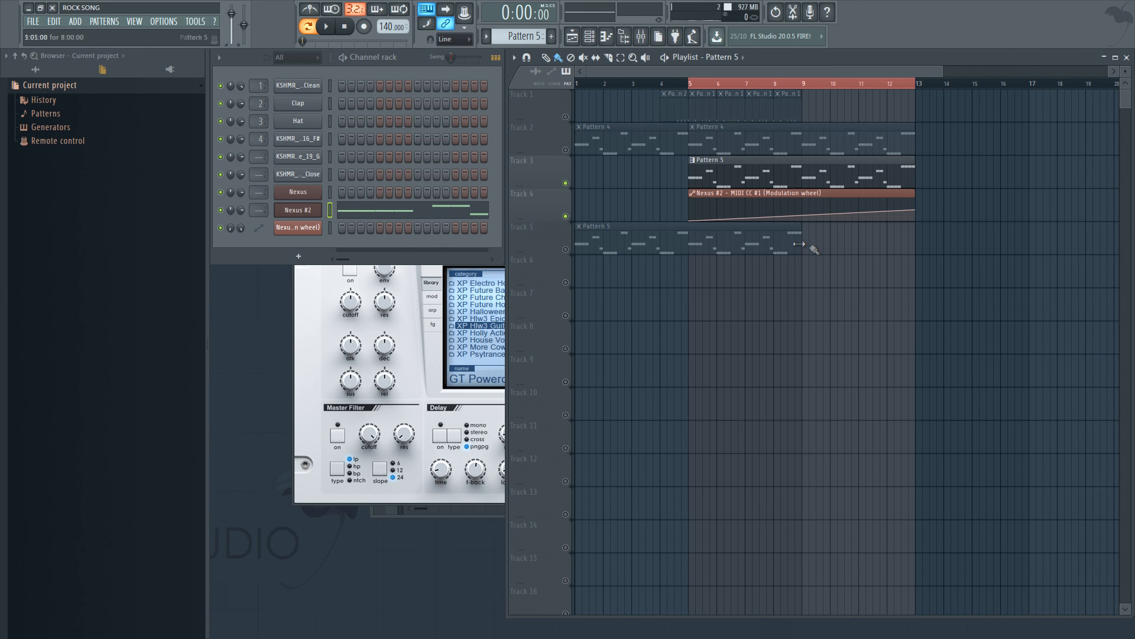
left_click(693, 160)
left_click(728, 239)
Step: Raise all Nexus #2 note velocities in Pattern 6 to maximum and lengthen the notes to close the gaps between them
left_click(407, 212)
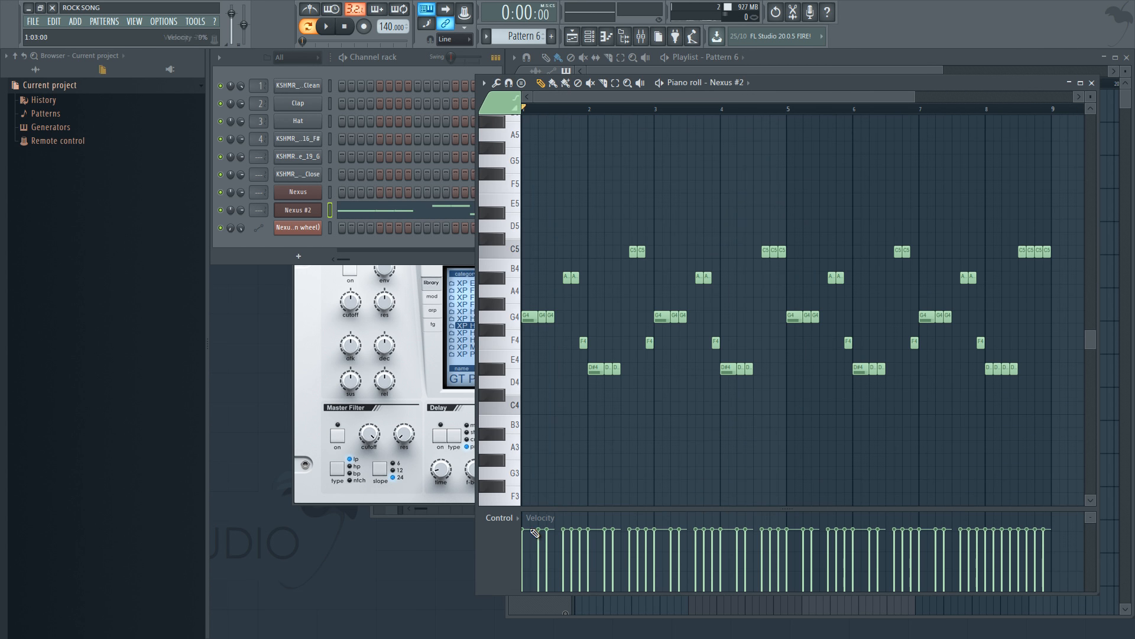
mouse_move(525, 506)
left_mouse_down()
mouse_move(813, 450)
mouse_move(1056, 423)
left_mouse_up()
left_click(496, 83)
left_click(516, 112)
left_click(847, 71)
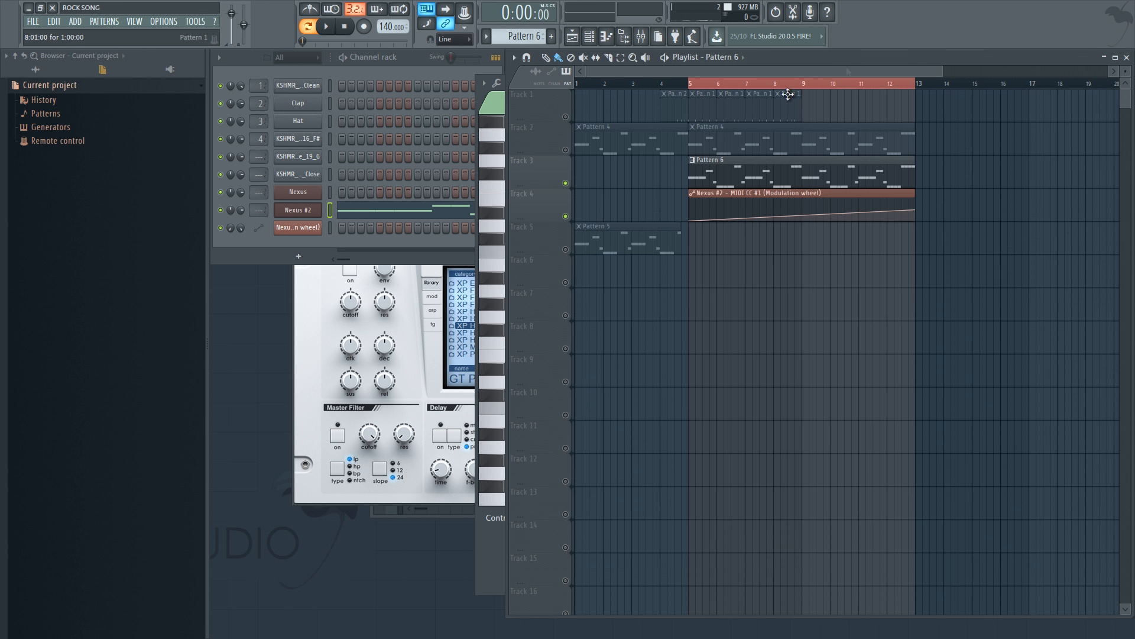
Step: Clear the time selection, unmute all playlist tracks and play the song from the start
right_click(712, 86)
right_click(566, 150)
key("l")
key("space")
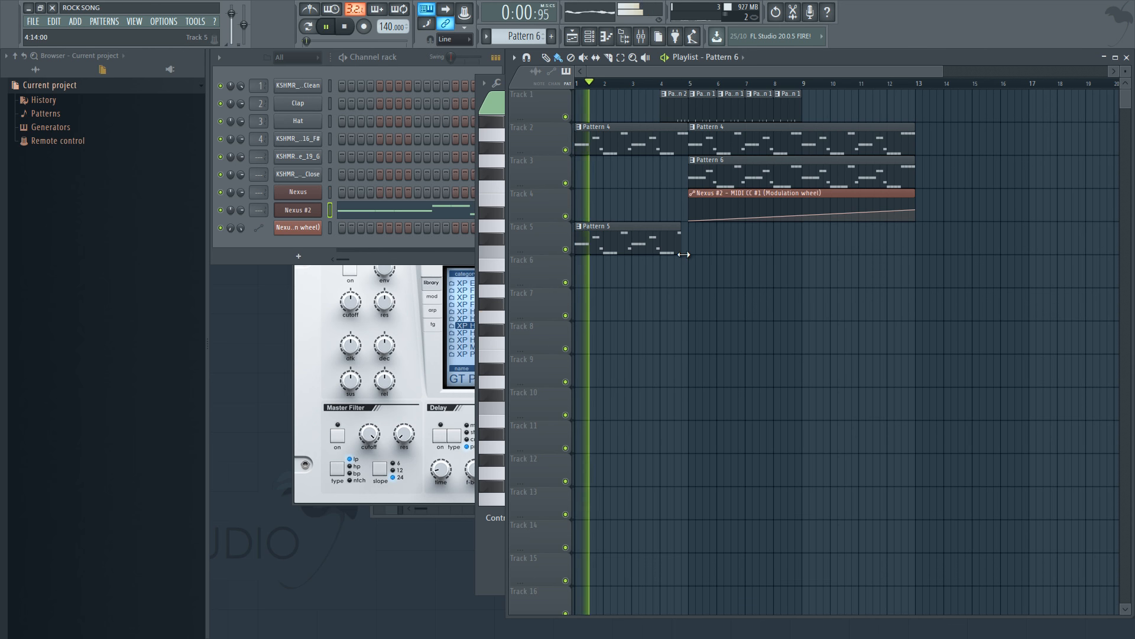
Step: Try playing the intro with the Pattern 5 clip deleted from Track 5, and undo the deletion
key("space")
right_click(646, 248)
key("space")
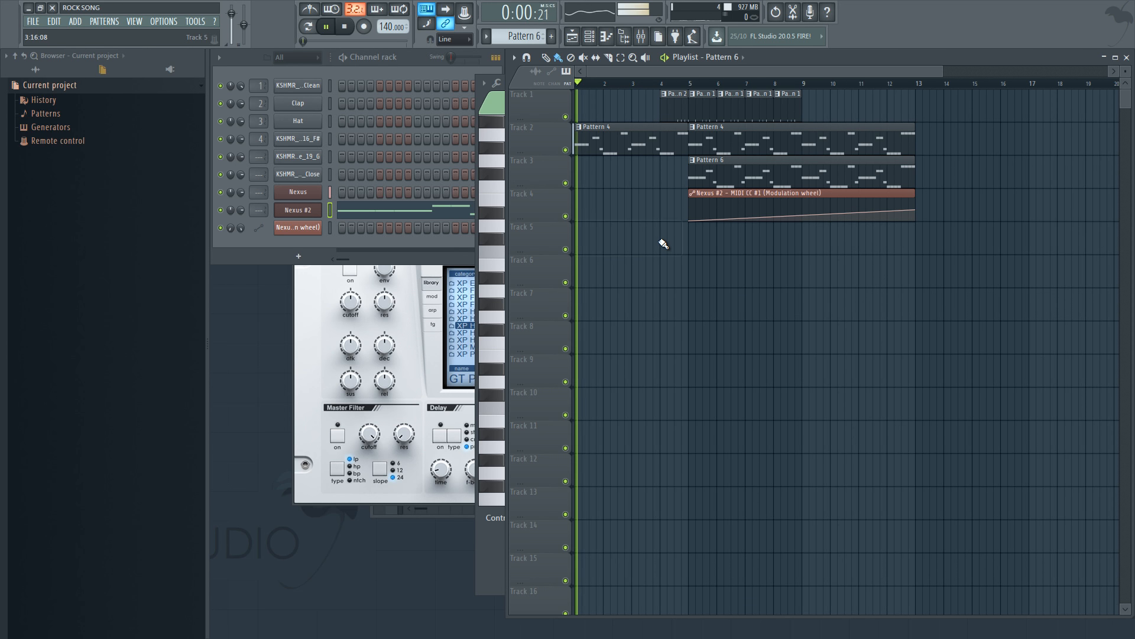
key("ctrl+z")
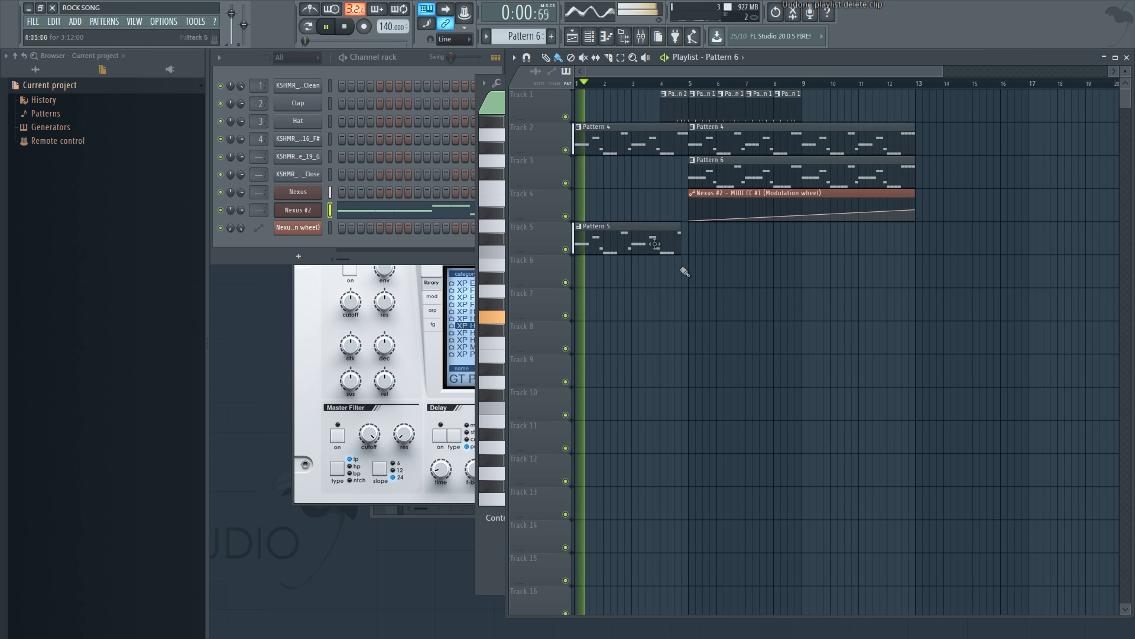
Step: Draw a velocity ramp rising from low values across the first four bars of Nexus #2 notes in Pattern 5 and play it
left_click(641, 236)
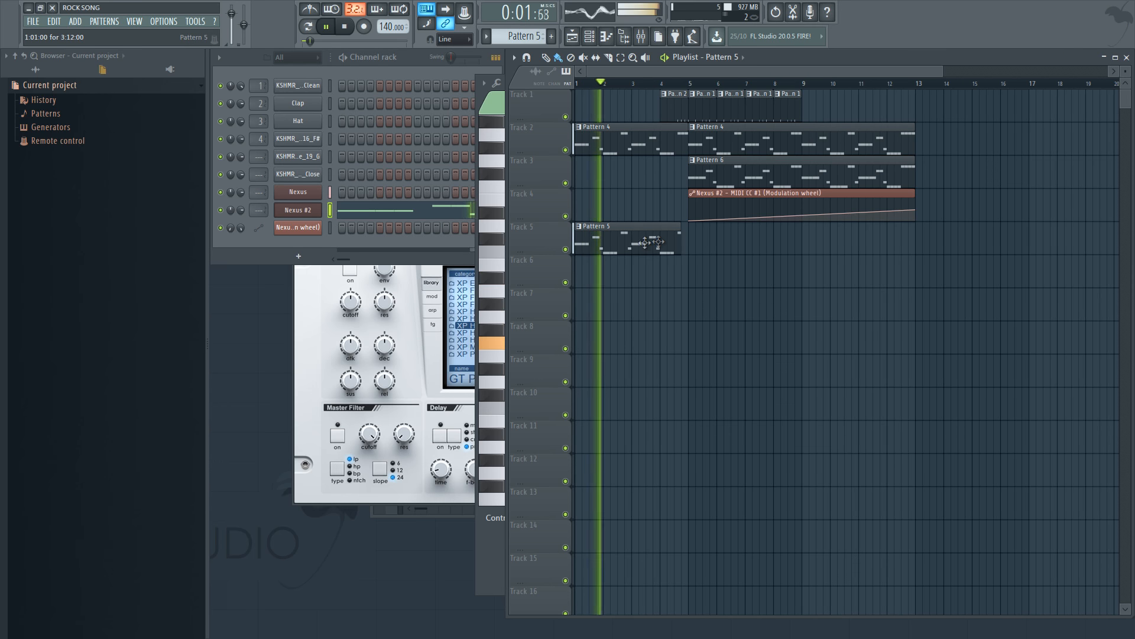
double_click(585, 236)
scroll(692, 230, "left", 1)
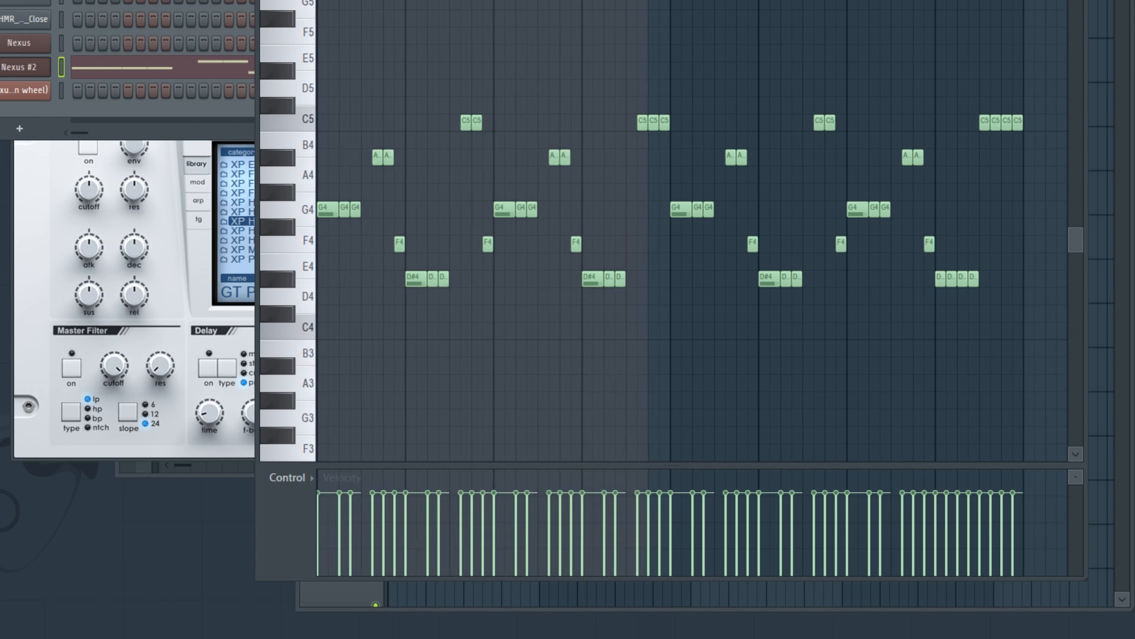
key("ctrl+d")
left_click_drag(411, 550, 665, 497)
key("space")
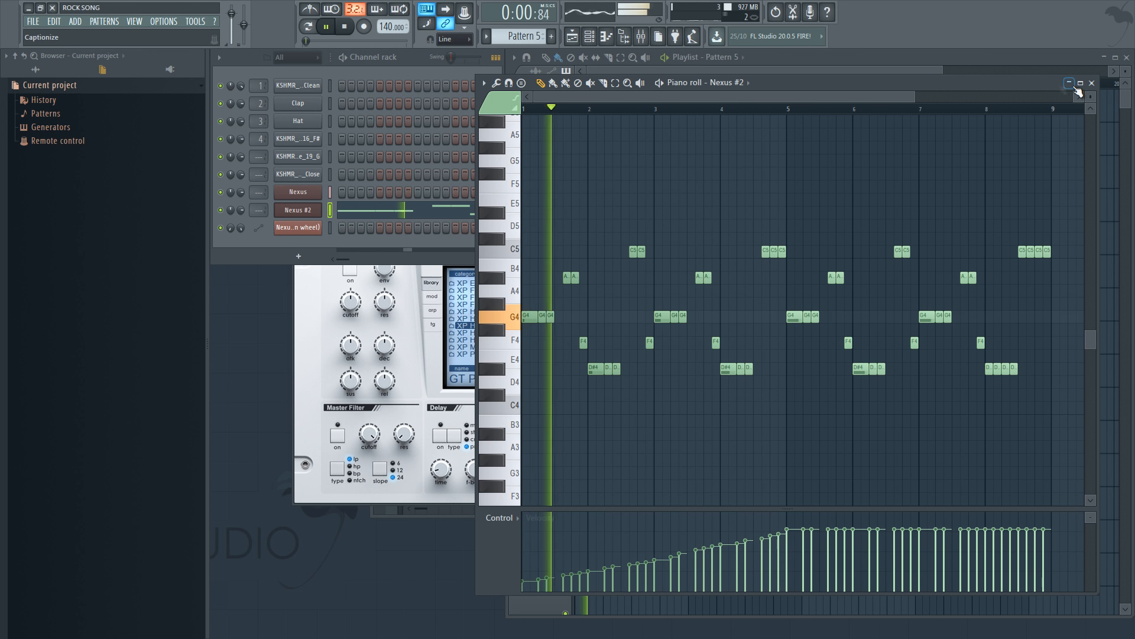
left_click(1075, 88)
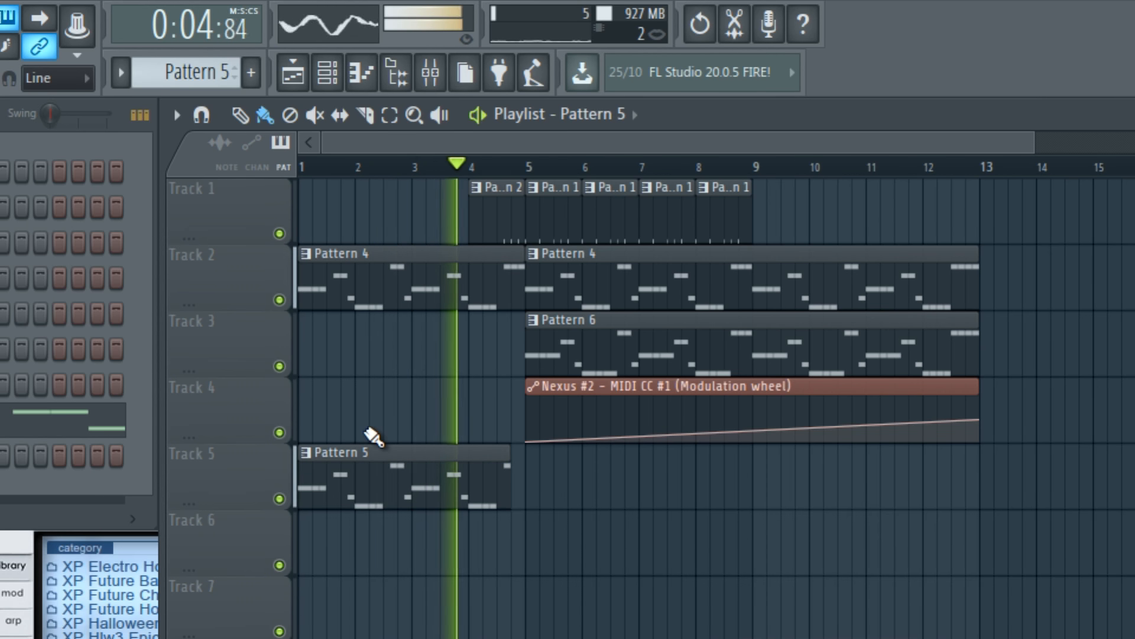
Step: Extend the Pattern 5 clip on Track 5 to the start of bar 5
scroll(497, 167, "up", 3)
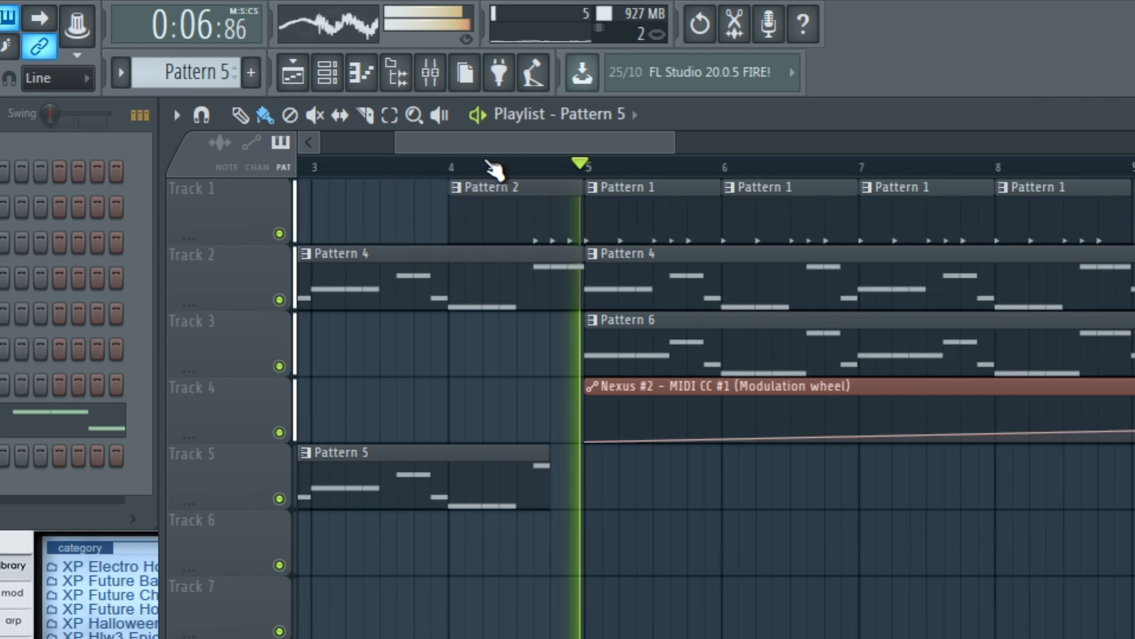
left_click_drag(551, 486, 586, 486)
left_click(654, 349)
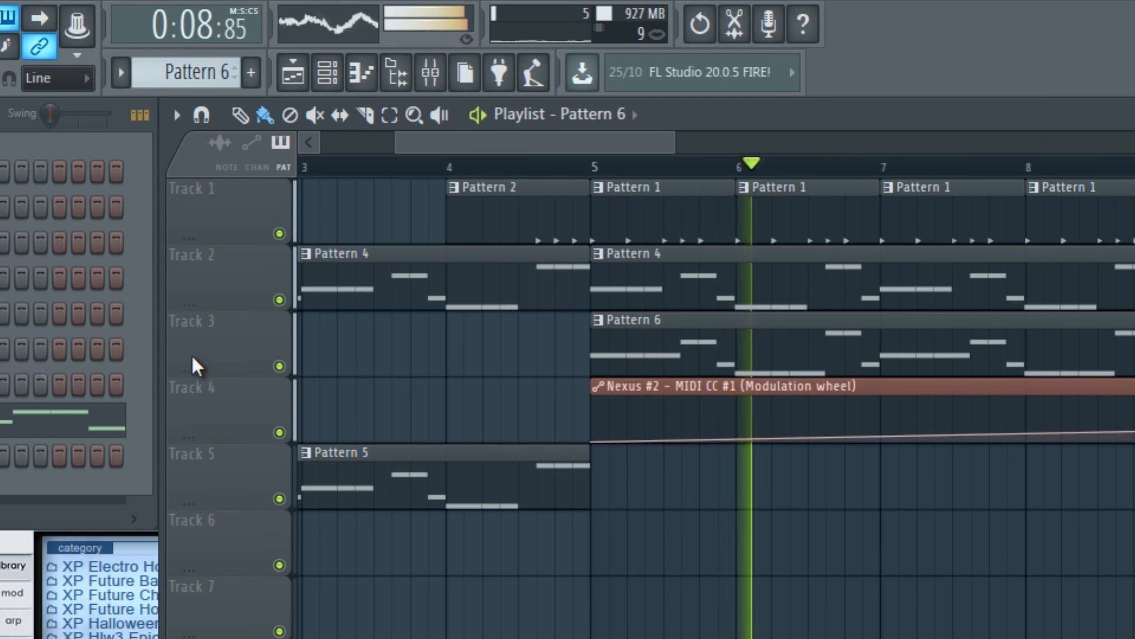
Step: Duplicate the four Pattern 1 drum clips from bars 5 to 8 into bars 9 to 12 on Track 1
scroll(497, 170, "down", 4)
left_click_drag(816, 215, 577, 206)
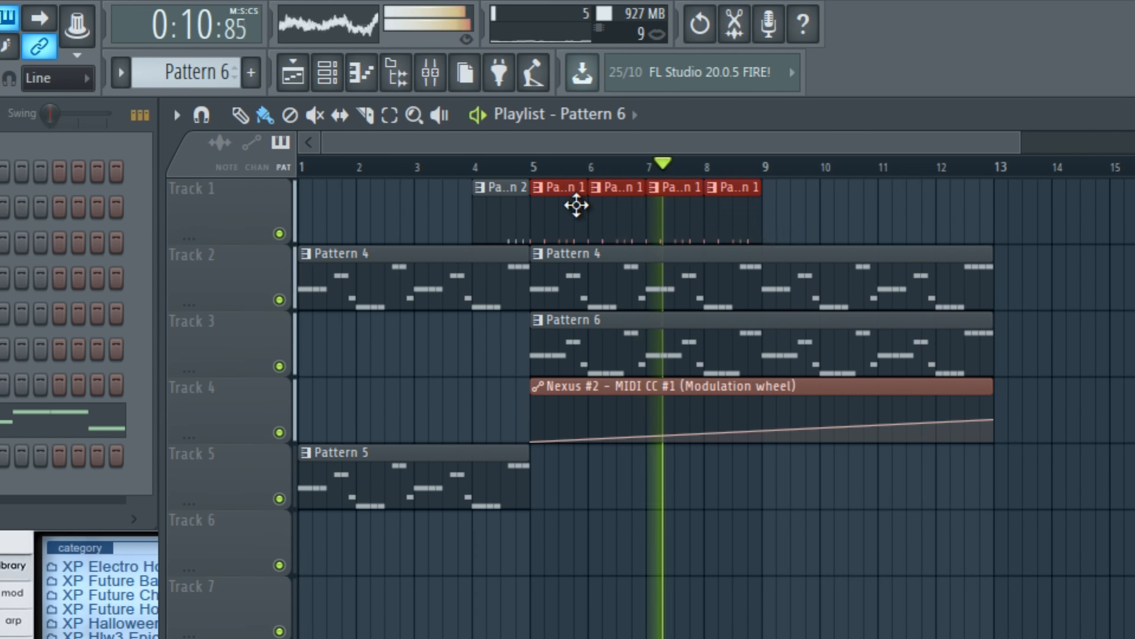
key("ctrl+b")
key("space")
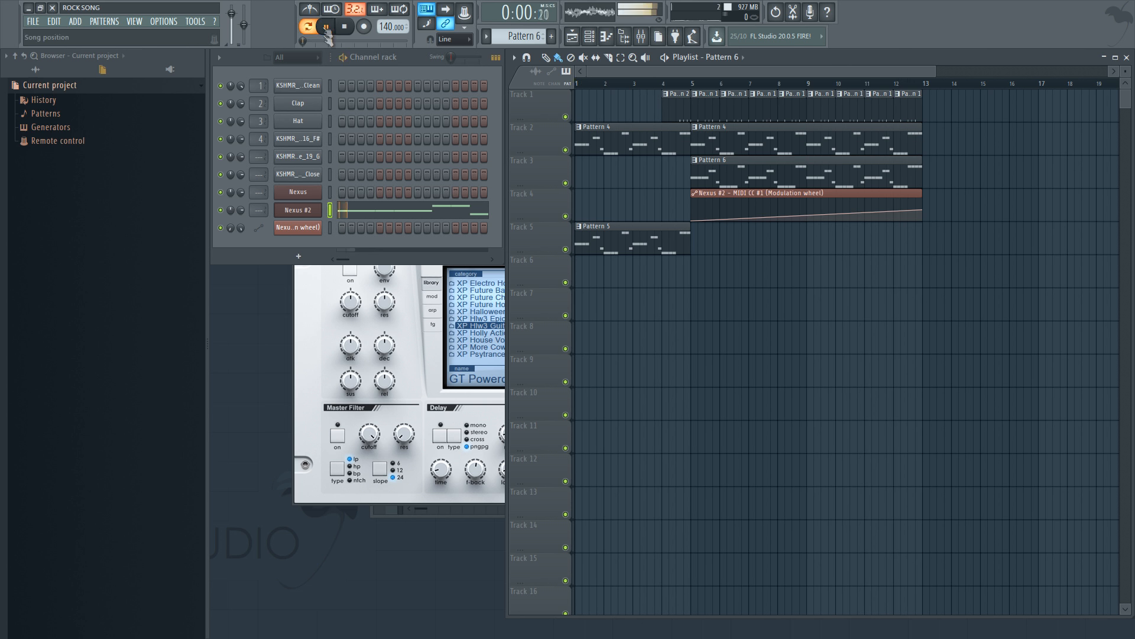
Step: Move the second G4 note of the Nexus #2 riff in Pattern 6 down to F4 and play the pattern
key("space")
left_click(363, 211)
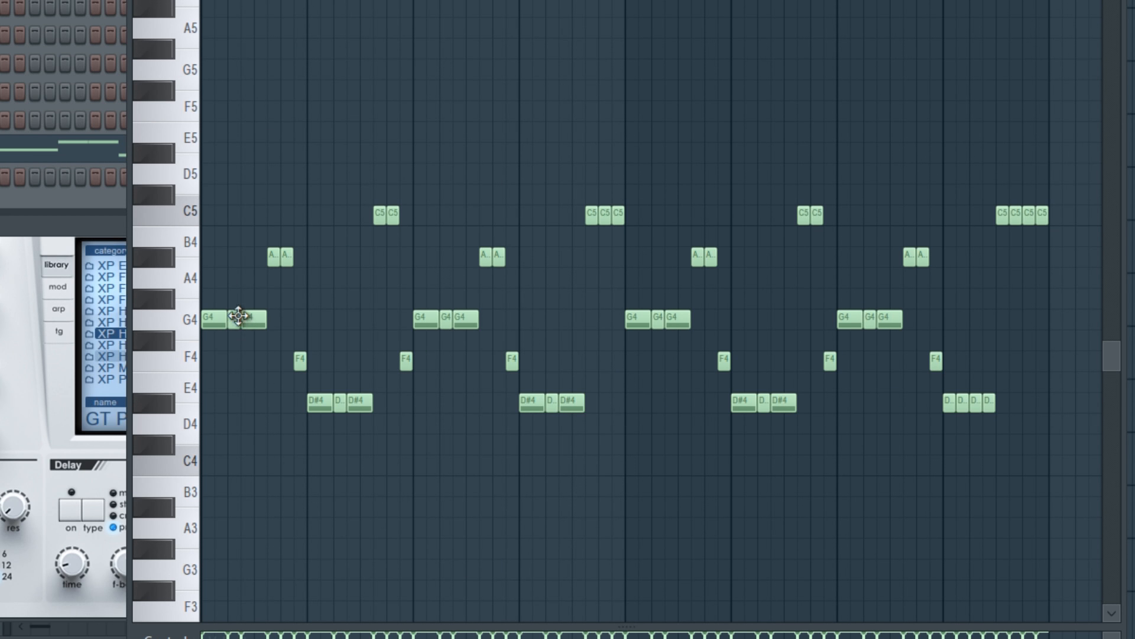
left_click_drag(237, 315, 235, 359)
key("space")
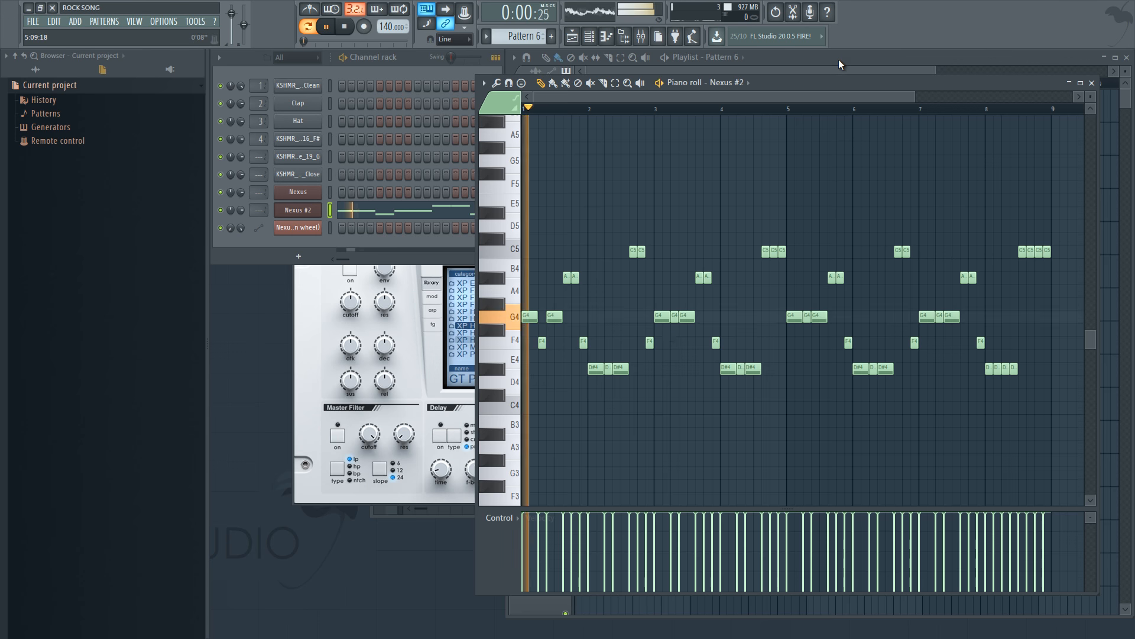
key("F5")
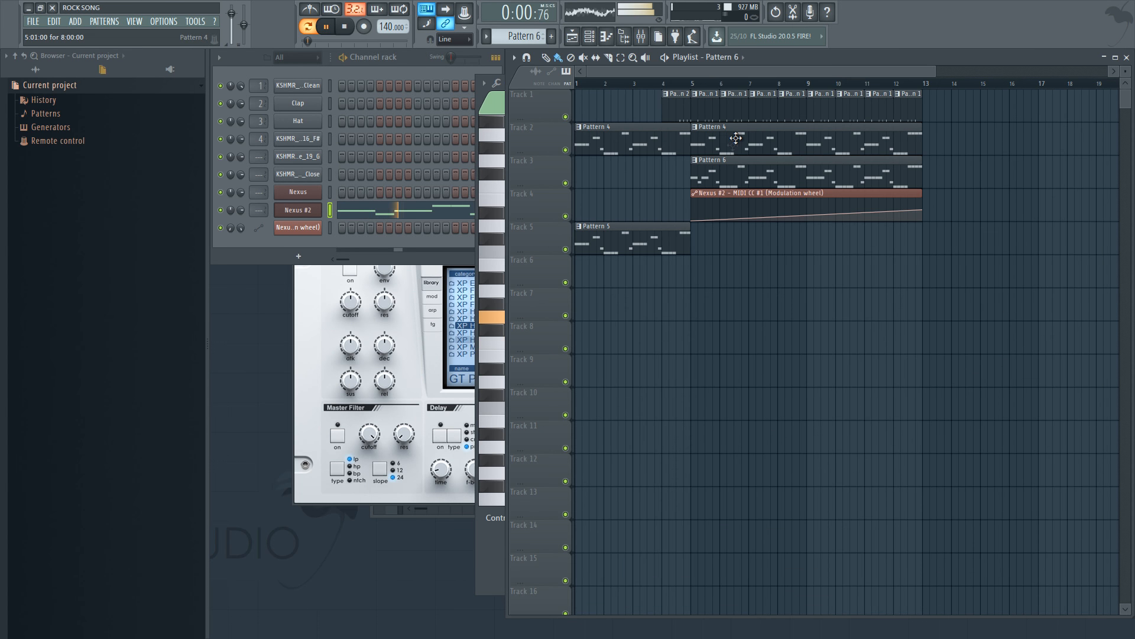
Step: Move the second G4 note to F4 in a unique copy of the Track 2 Pattern 4 clip at bar 5, and save the project
left_click(695, 127)
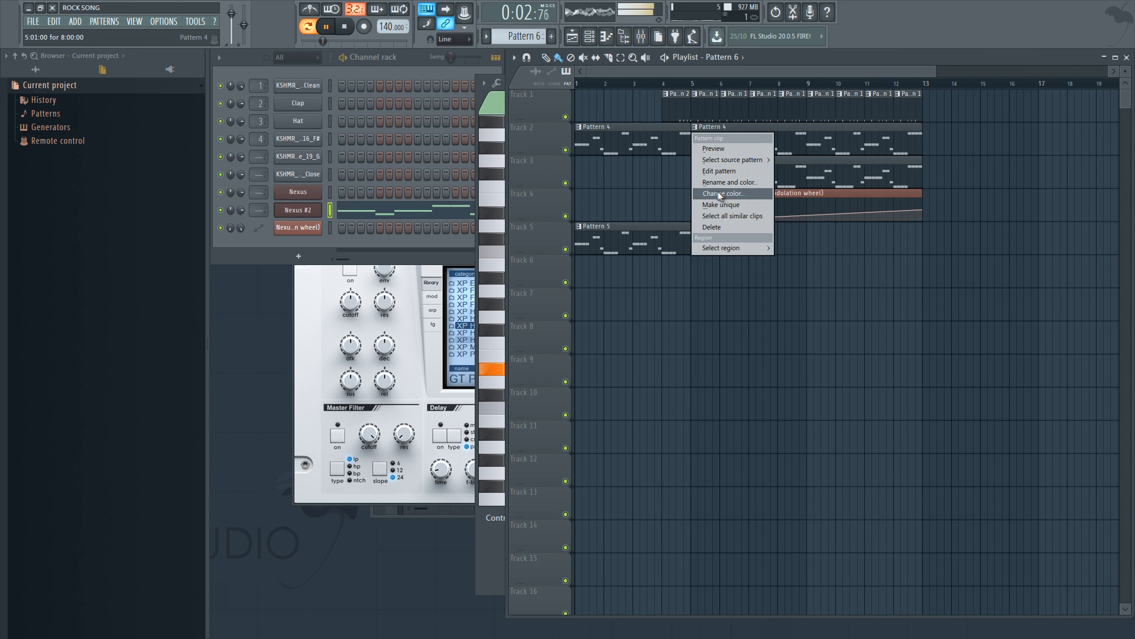
left_click(715, 205)
key("space")
key("F7")
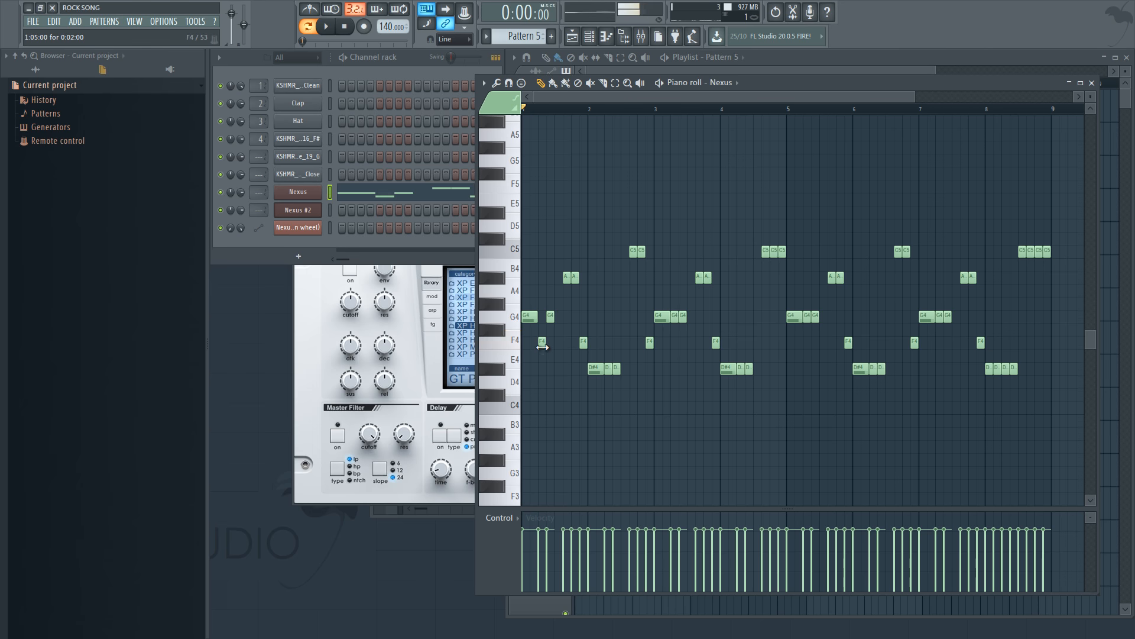
key("F7")
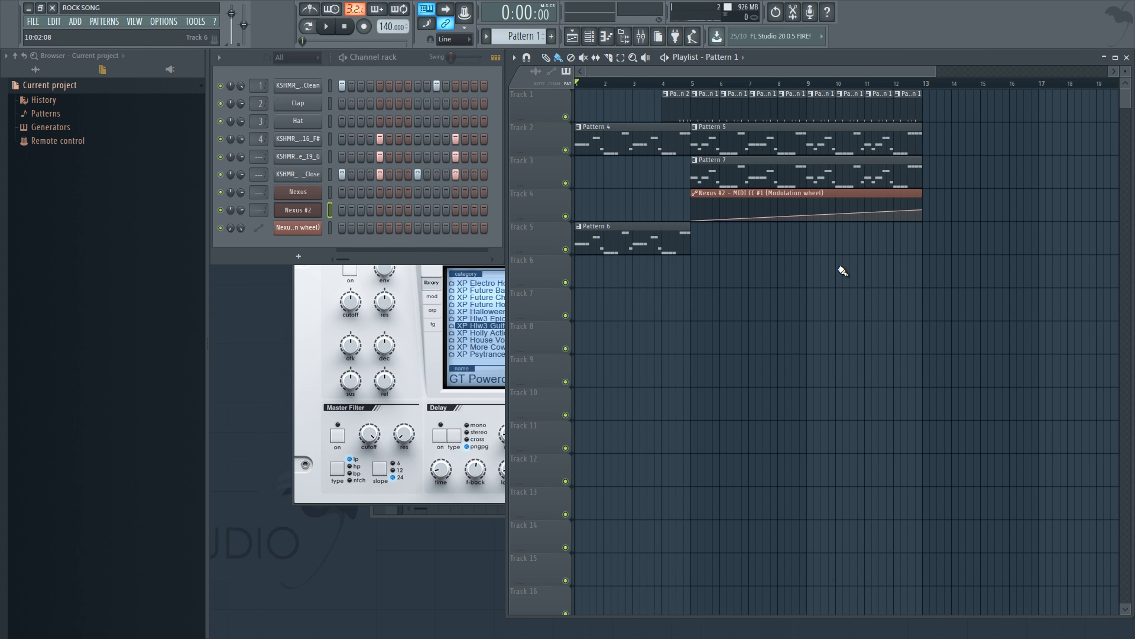
key("ctrl+s")
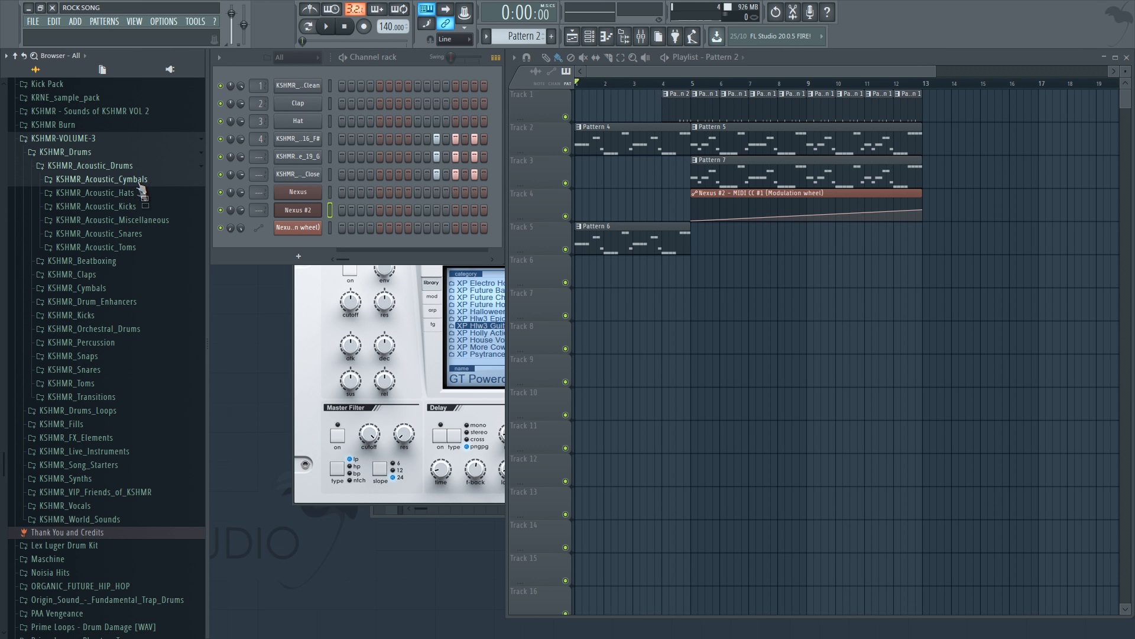
Step: Place the KSHMR_Acoustic_Crash_05 sample on Track 6 at bar 5 and copy it to bar 9
left_click(130, 183)
left_click(133, 193)
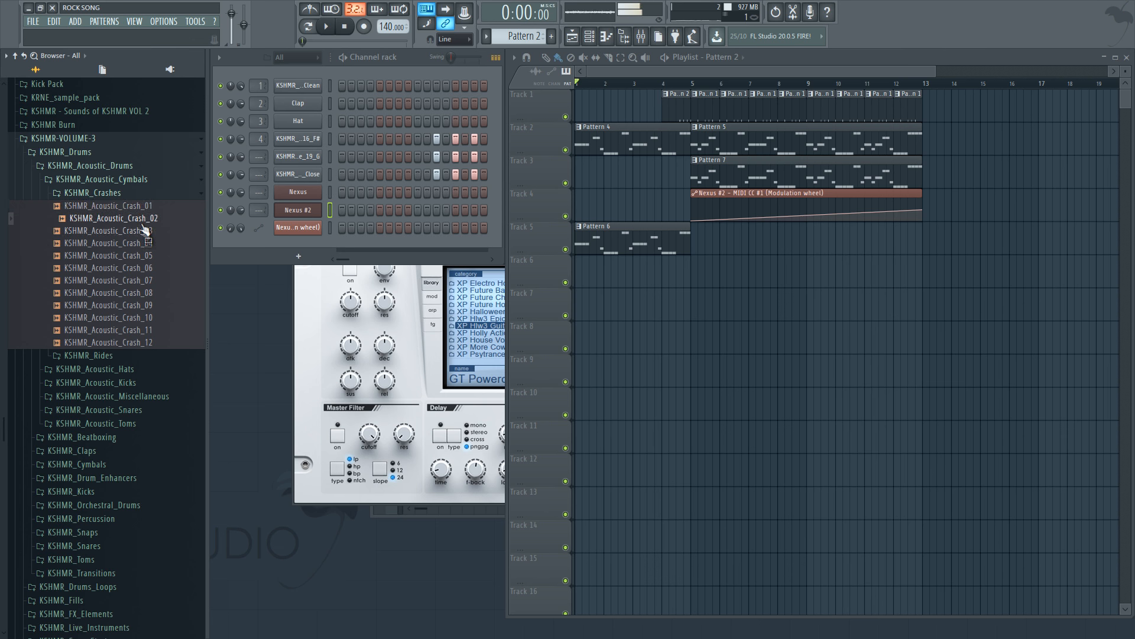
left_click_drag(677, 301, 690, 271)
left_click_drag(145, 256, 310, 85)
double_click(722, 275)
key("space")
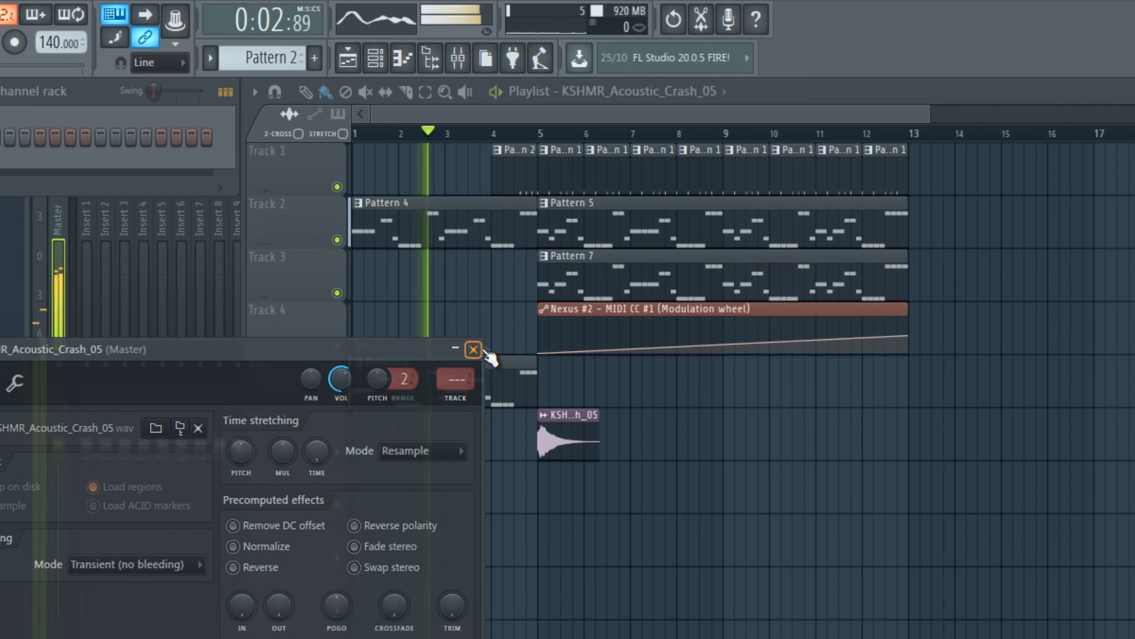
left_click(498, 331)
left_click_drag(593, 409, 752, 447, "shift")
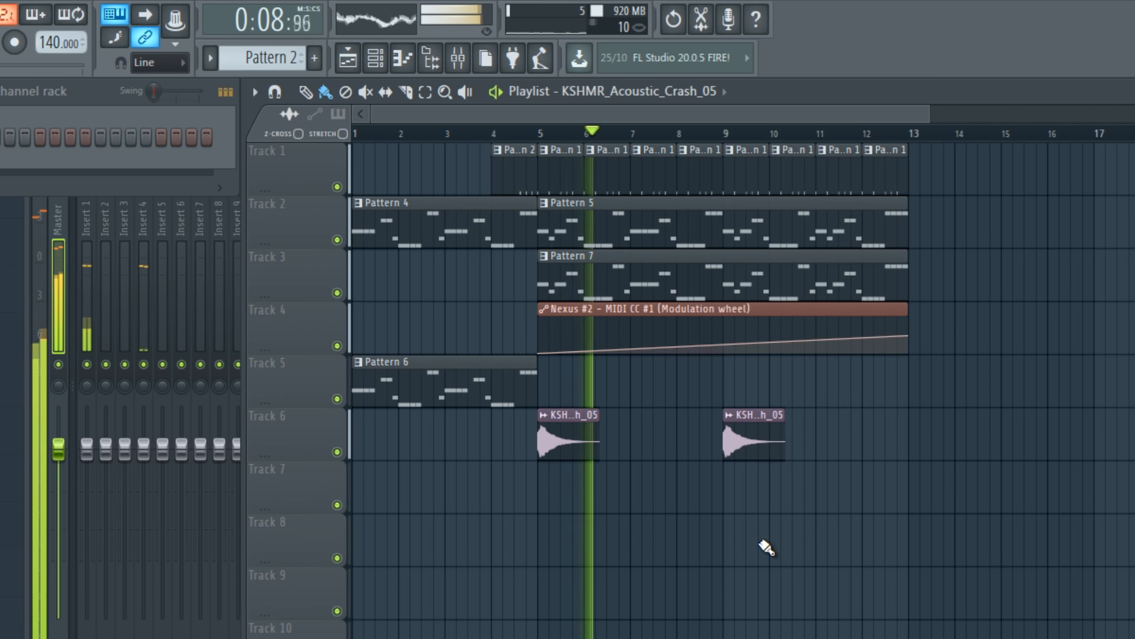
Step: Select the Pattern 1 drum pattern and play the arrangement to hear the crashes against the drums
left_click(562, 177)
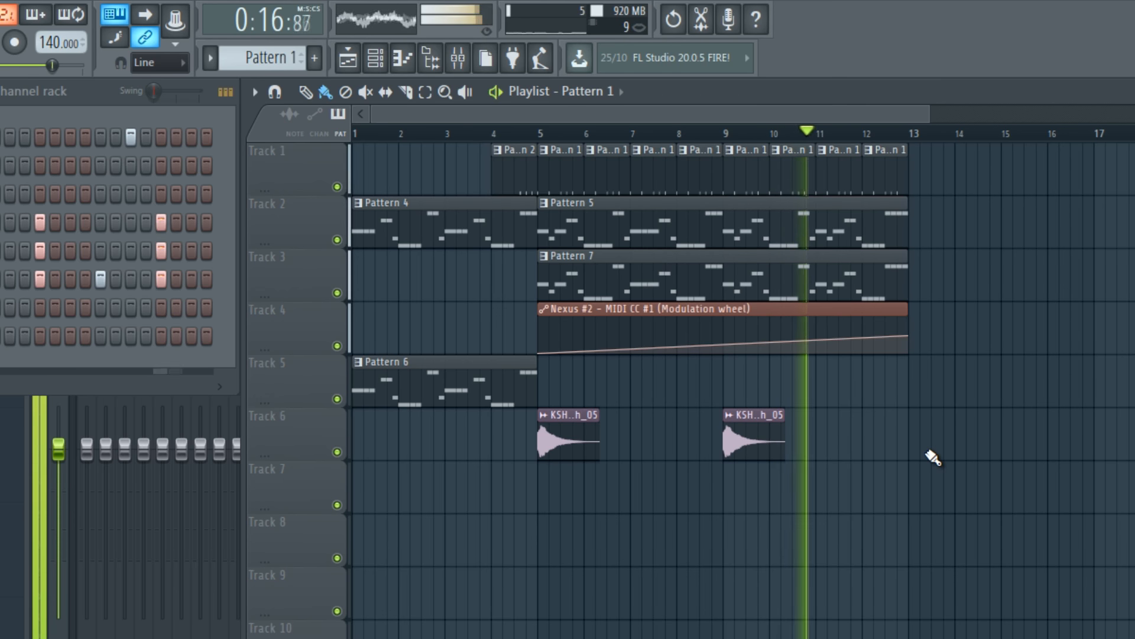
left_click_drag(921, 171, 558, 271)
left_click(1057, 440, "ctrl")
key("space")
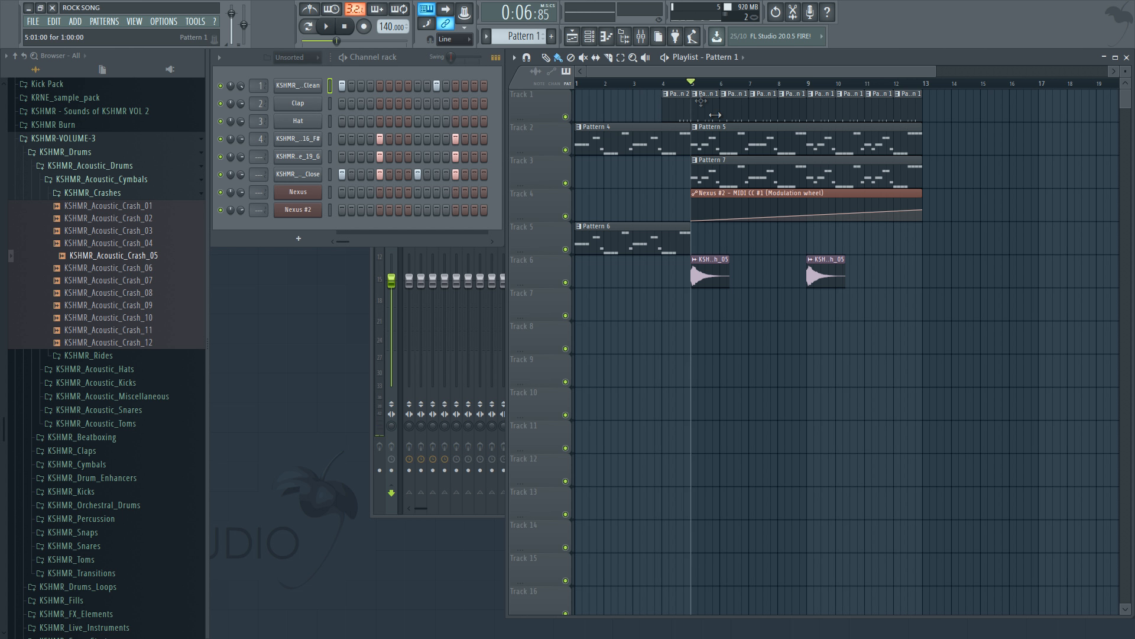
Step: Make the Pattern 1 clip at bar 8 on Track 1 unique and add extra drum hits to the copy
scroll(780, 92, "up", 3)
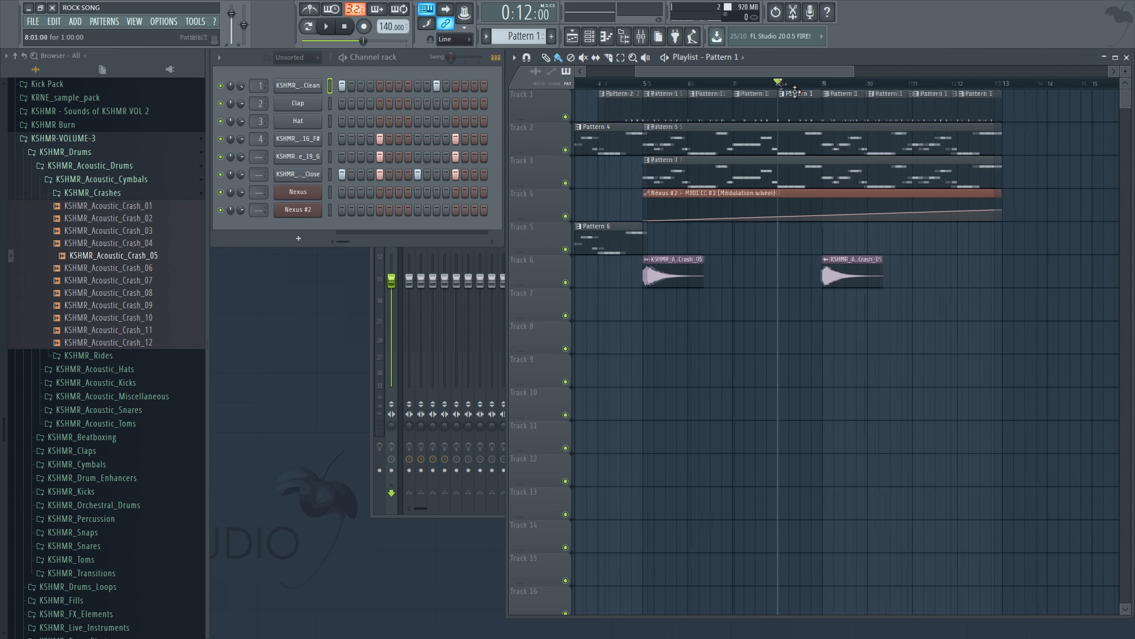
left_click(781, 94)
left_click(810, 172)
left_click(323, 27)
left_click(324, 27)
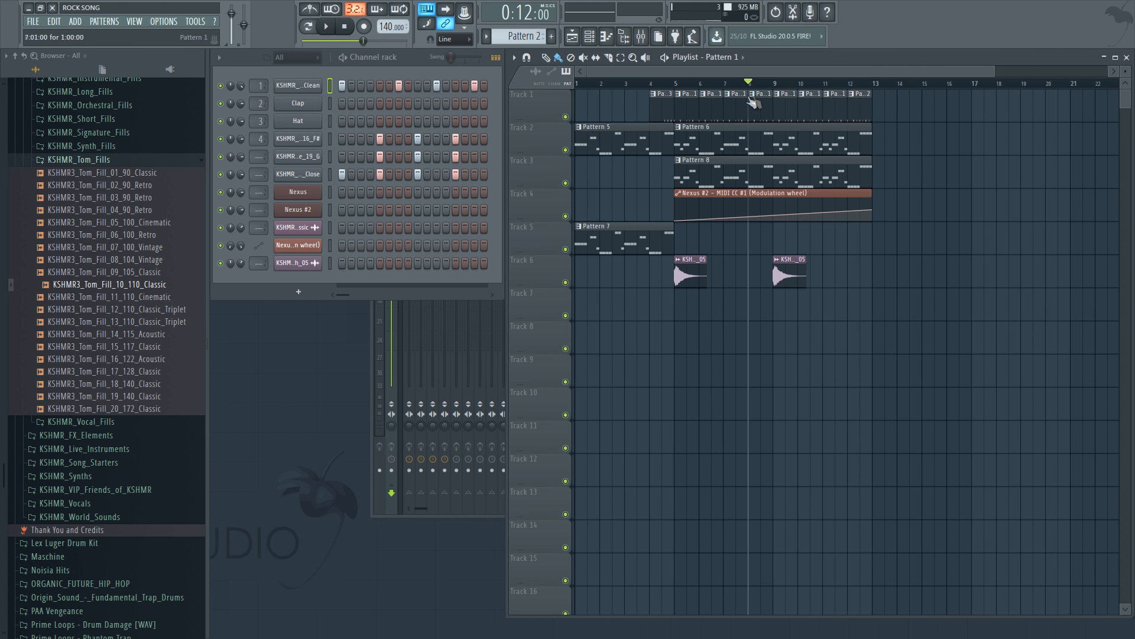
Step: Play the drum variation at bar 12 and solo Track 1 to hear the drums alone
left_click(851, 84)
left_click_drag(855, 87, 864, 86)
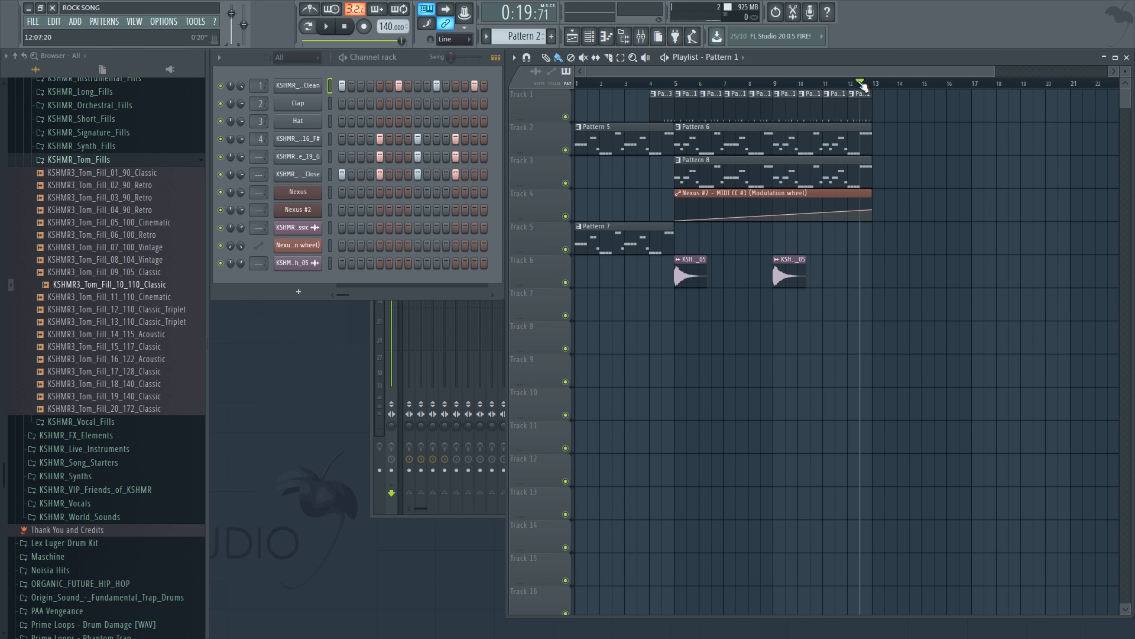
left_click(564, 116, "ctrl")
key("space")
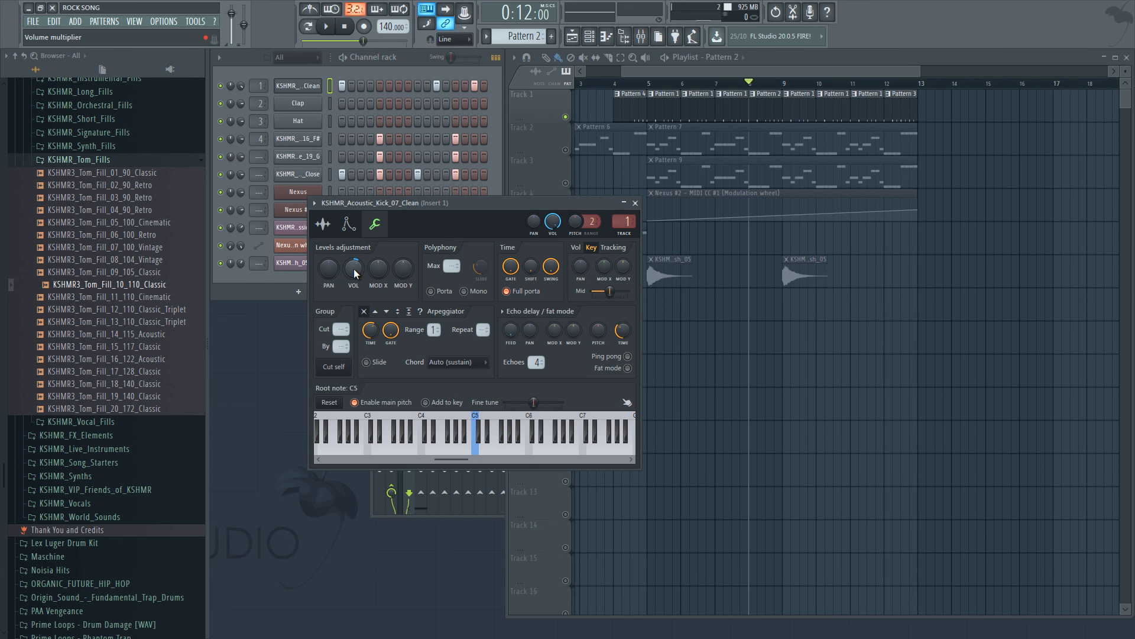
Step: Play Pattern 2 and check the channel settings of the KSHMR_Acoustic_Snare_19_G and KSHMR_Acoustic_Kick_07_Clean samples
left_click(308, 155)
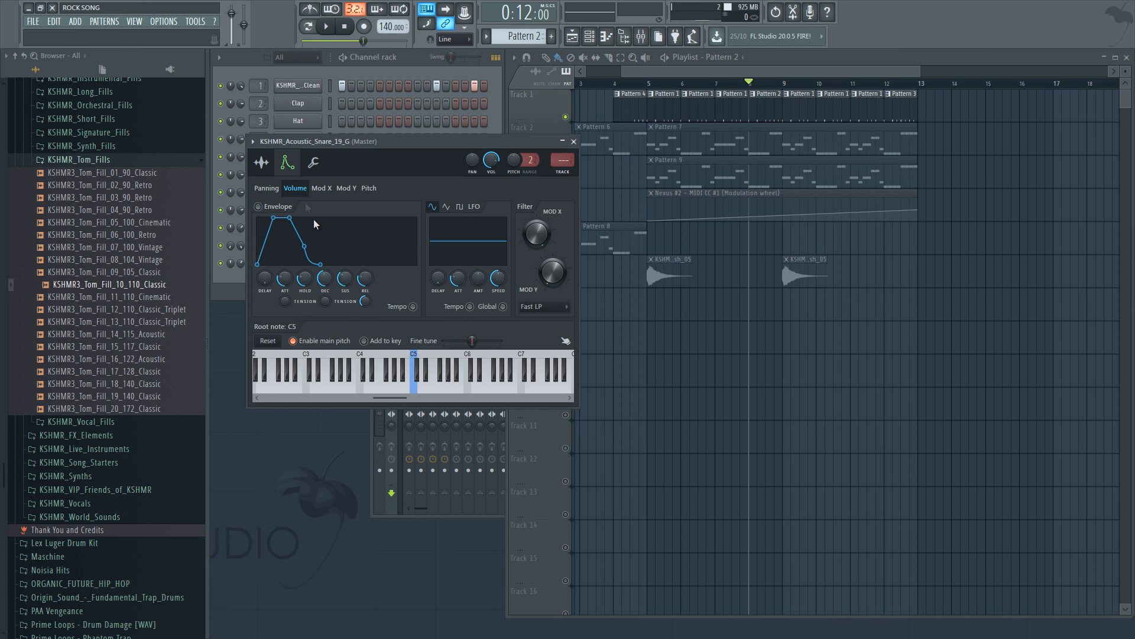
key("space")
left_click(574, 141)
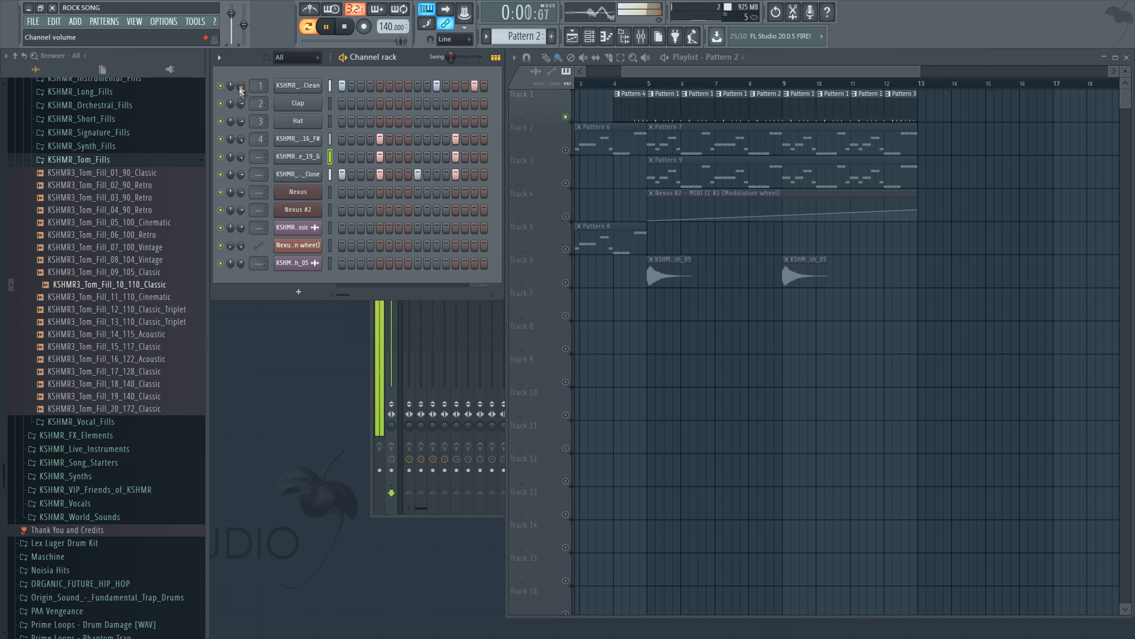
left_click(295, 89)
Step: Collapse the open sample folders in the browser back to the main KSHMR-VOLUME-3 categories
left_click(102, 159)
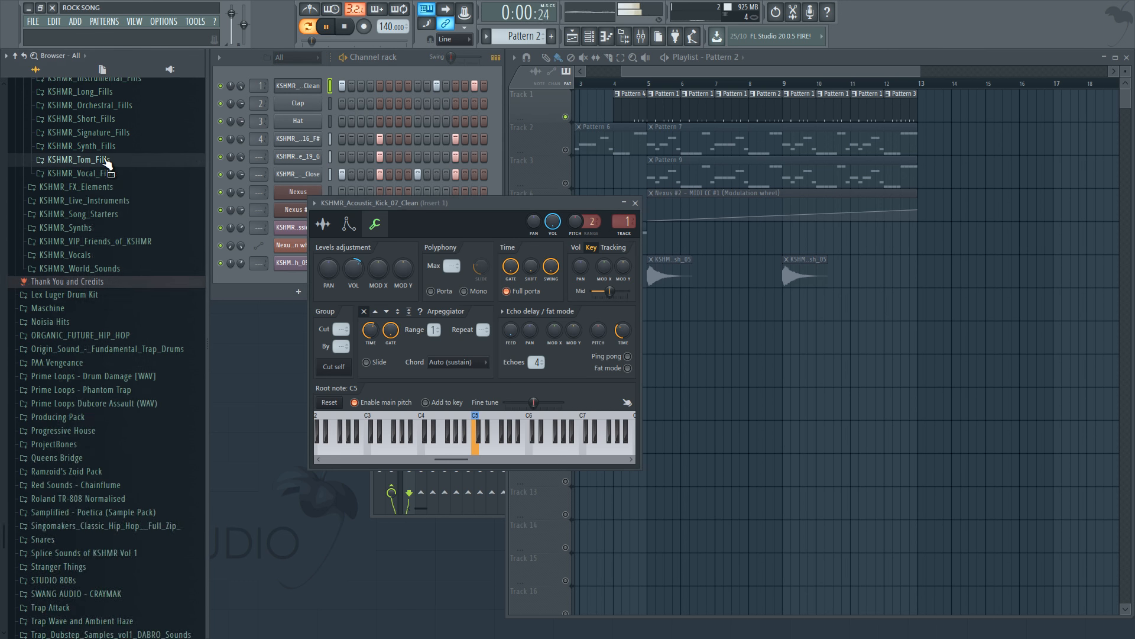
scroll(97, 177, "up", 4)
left_click(89, 203)
left_click(94, 173)
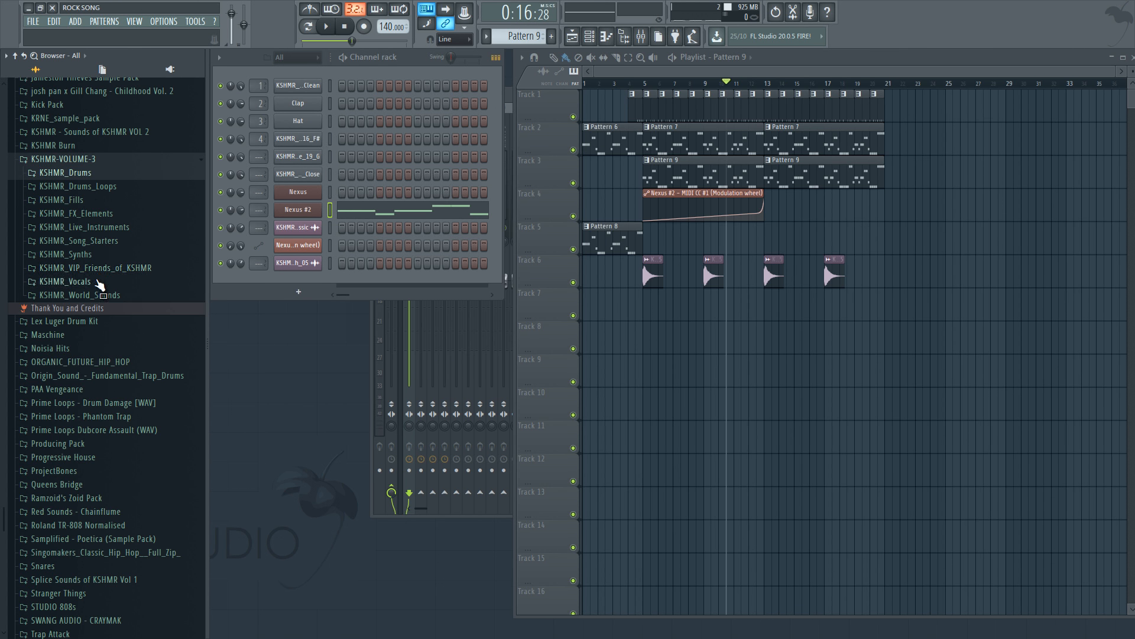
Step: Look through KSHMR_FX_Elements and KSHMR_Vocals, and open the KSHMR_Crowd folder inside KSHMR_Vocals_FX
left_click(83, 214)
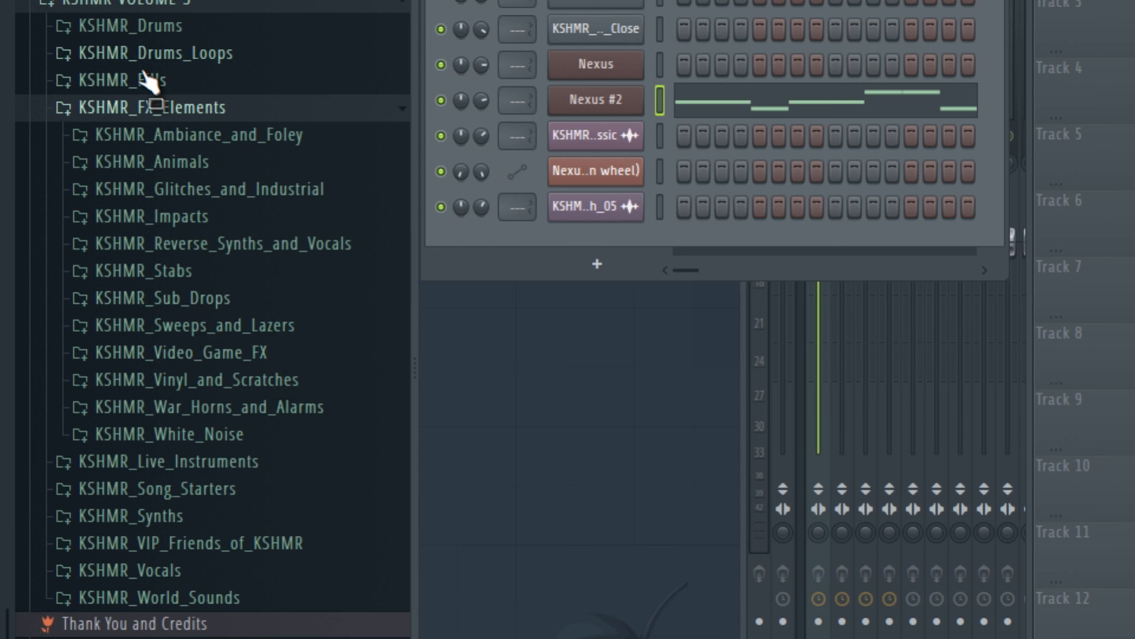
left_click(89, 217)
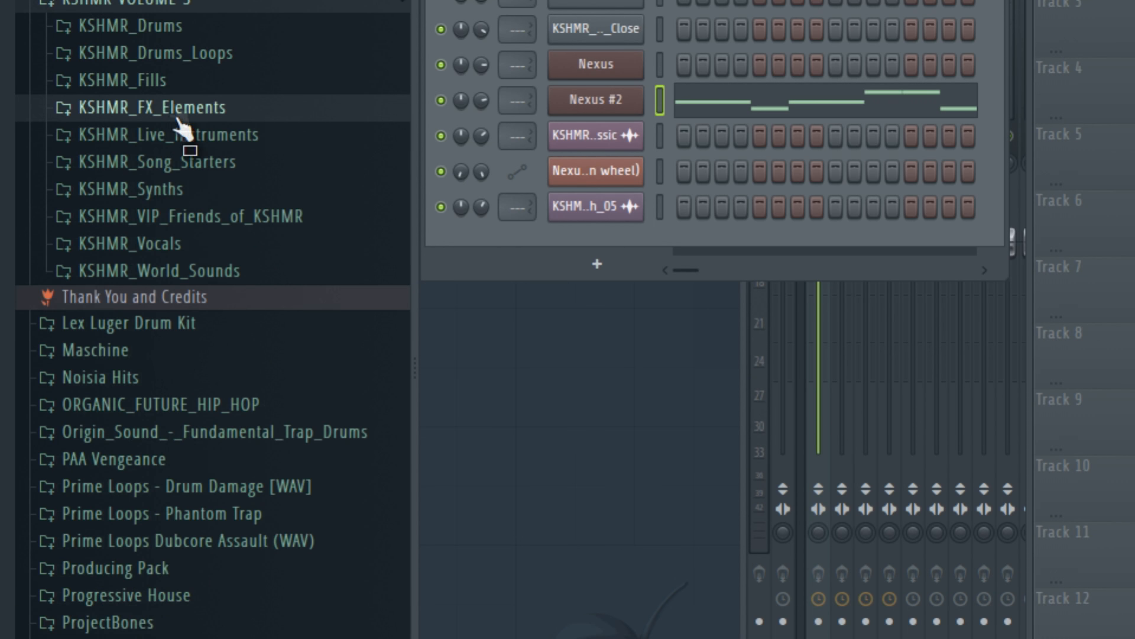
left_click(210, 248)
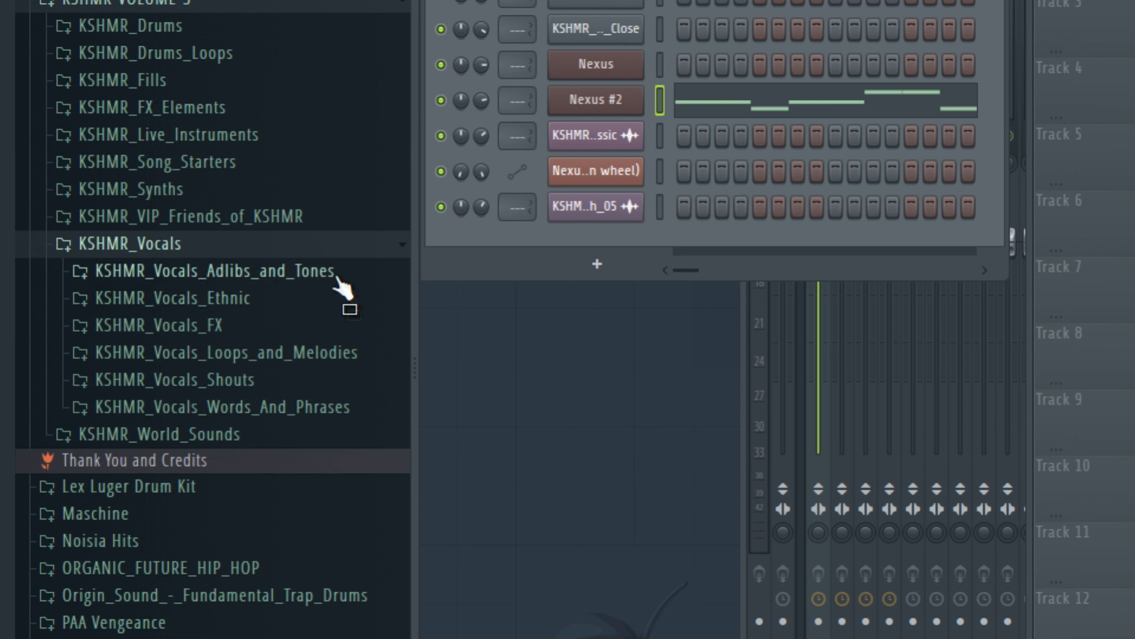
left_click(266, 301)
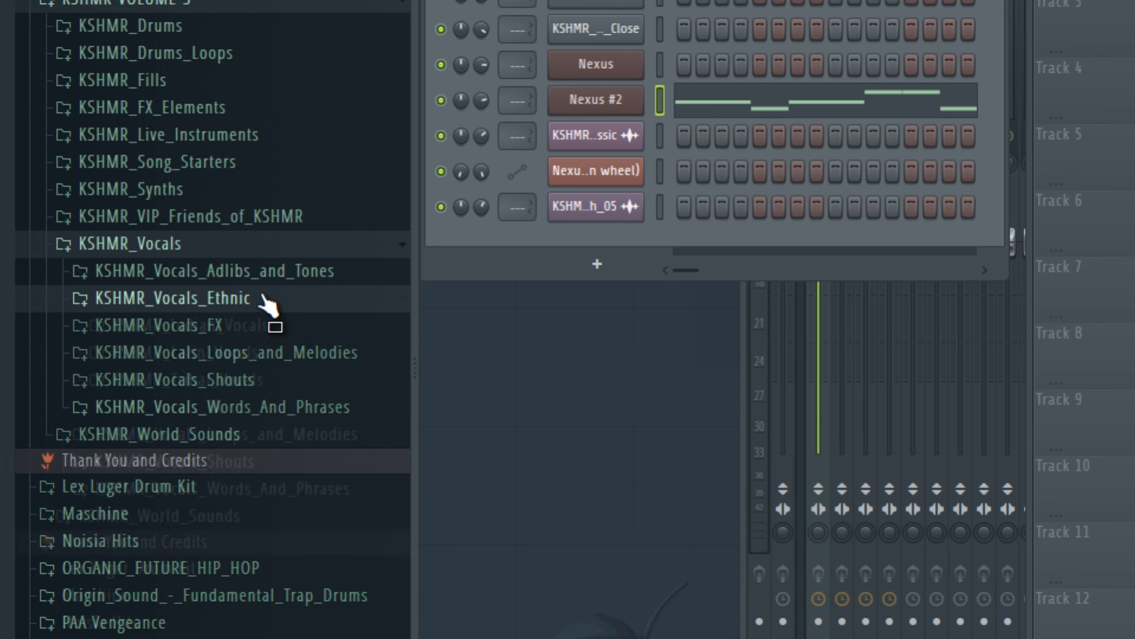
left_click(263, 325)
left_click(261, 382)
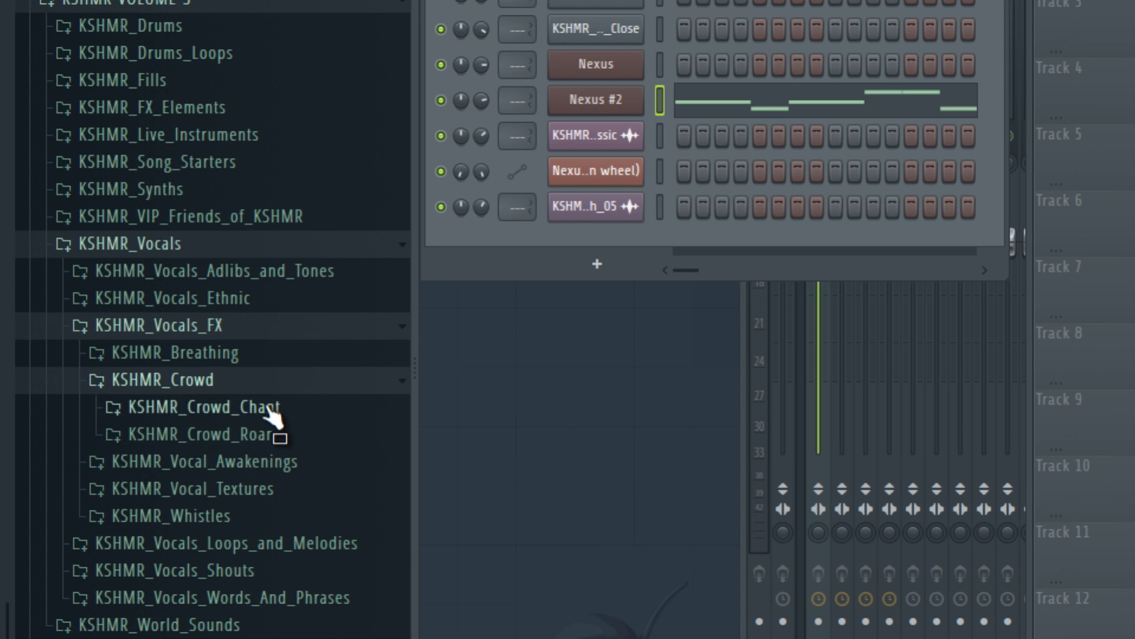
left_click(261, 408)
Step: Audition the Crowd_Roller_Coaster and Crowd_Singing samples in the KSHMR_Crowd_Roar folder
left_click(292, 438)
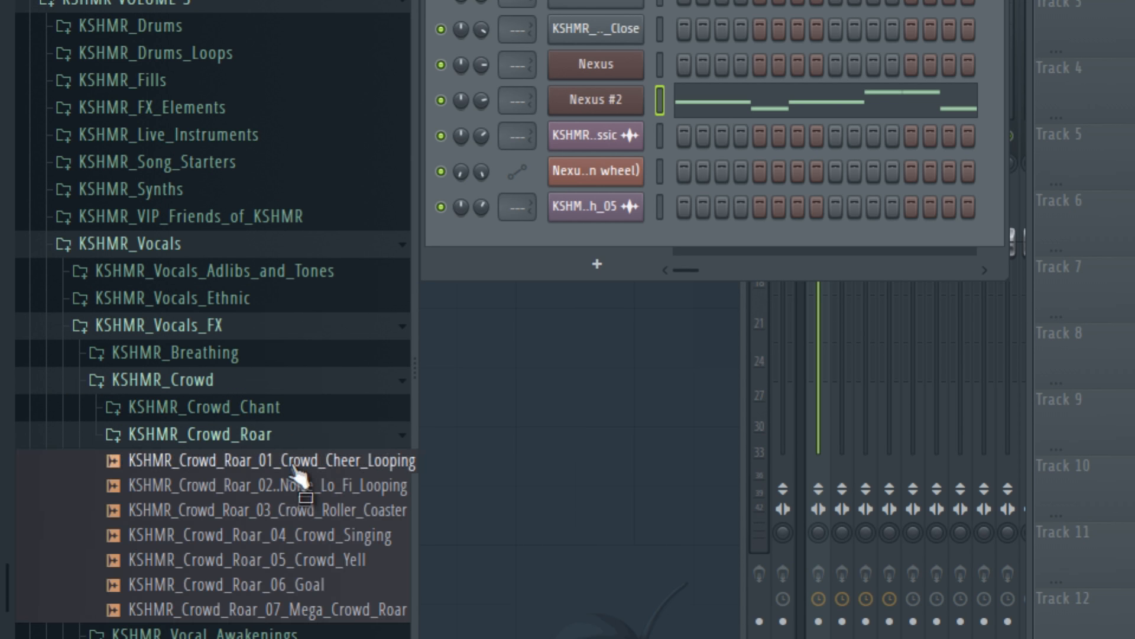
left_click(289, 510)
left_click(301, 535)
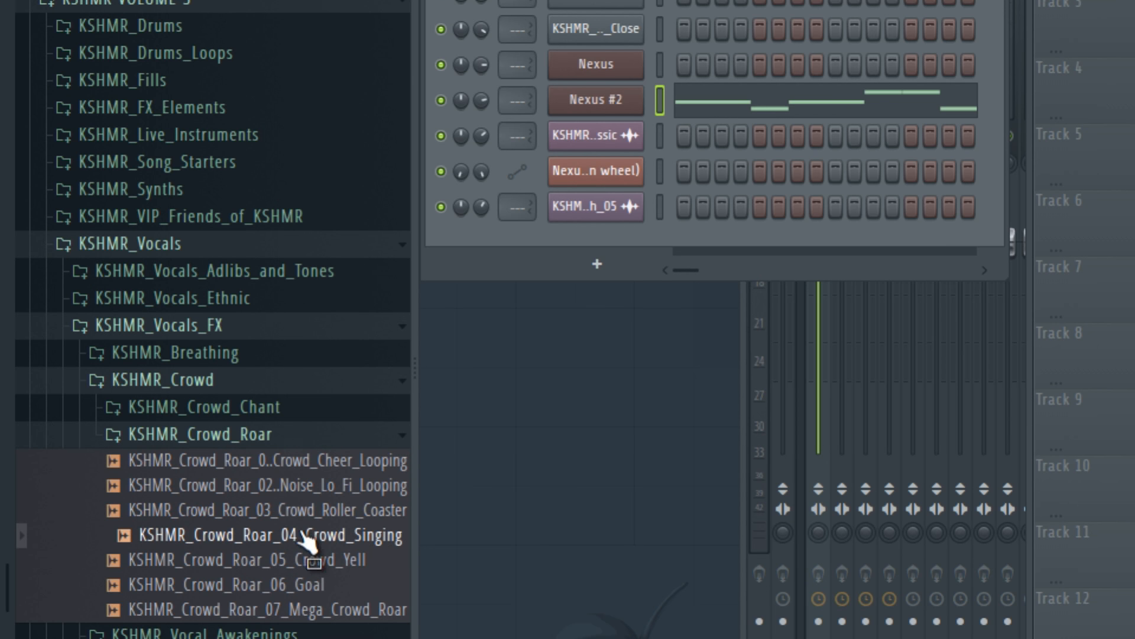
left_click(251, 435)
left_click(248, 407)
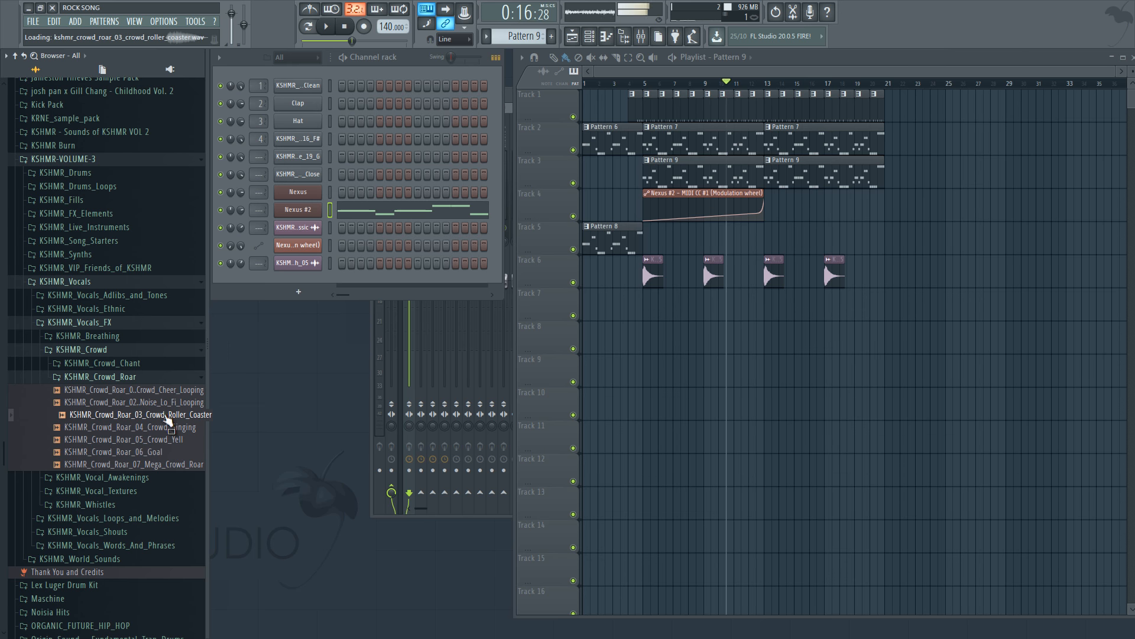
Step: Place KSHMR_Crowd_Roar_02_Crowd_Noise_Lo_Fi_Looping on Track 7 at bar 13 and play from just before it
left_click_drag(136, 389, 563, 370)
left_click_drag(132, 393, 135, 395)
left_click_drag(155, 402, 787, 306)
key("space")
left_click(757, 84)
scroll(757, 84, "up", 5)
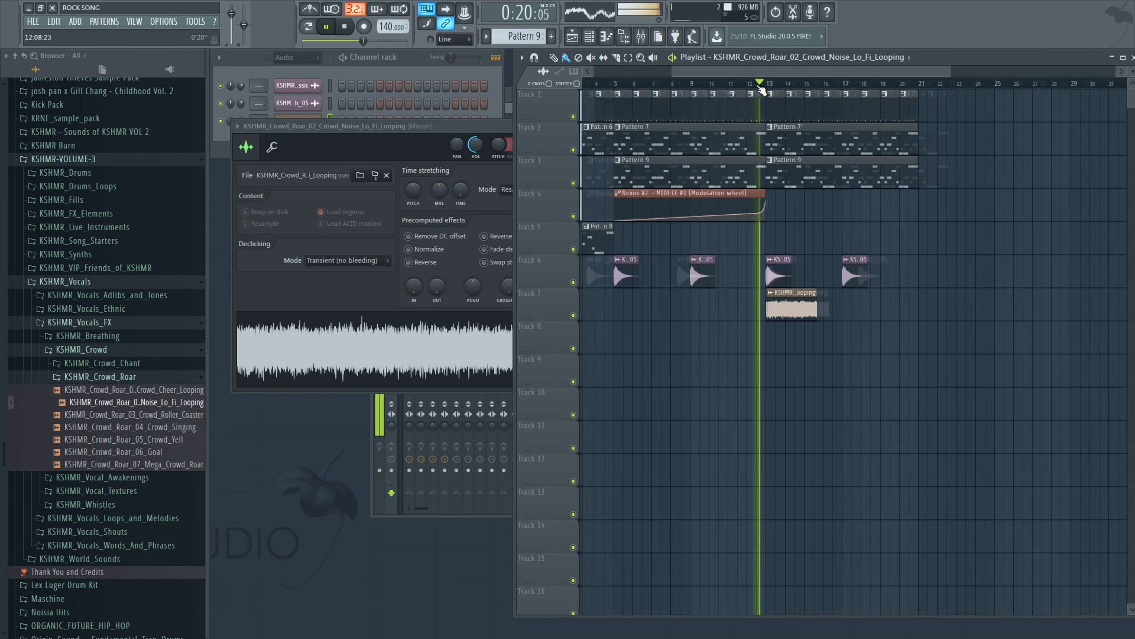
Step: Lower the channel volume of the Track 7 crowd noise sample and listen to it in the mix
double_click(831, 305)
left_click_drag(477, 143, 483, 157)
left_click(558, 126)
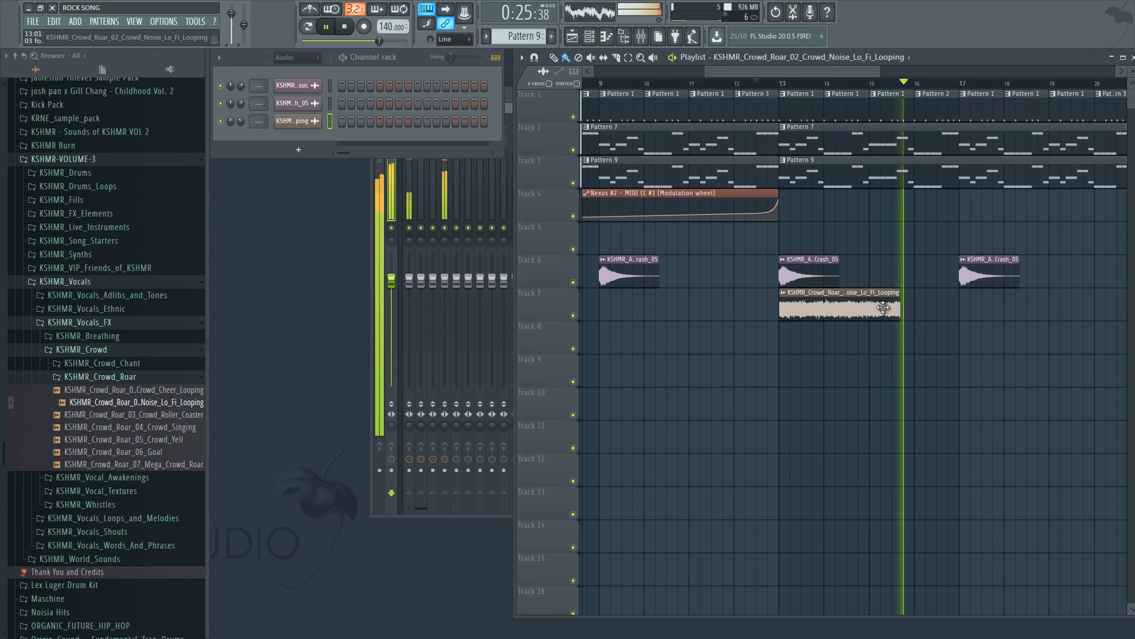
key("space")
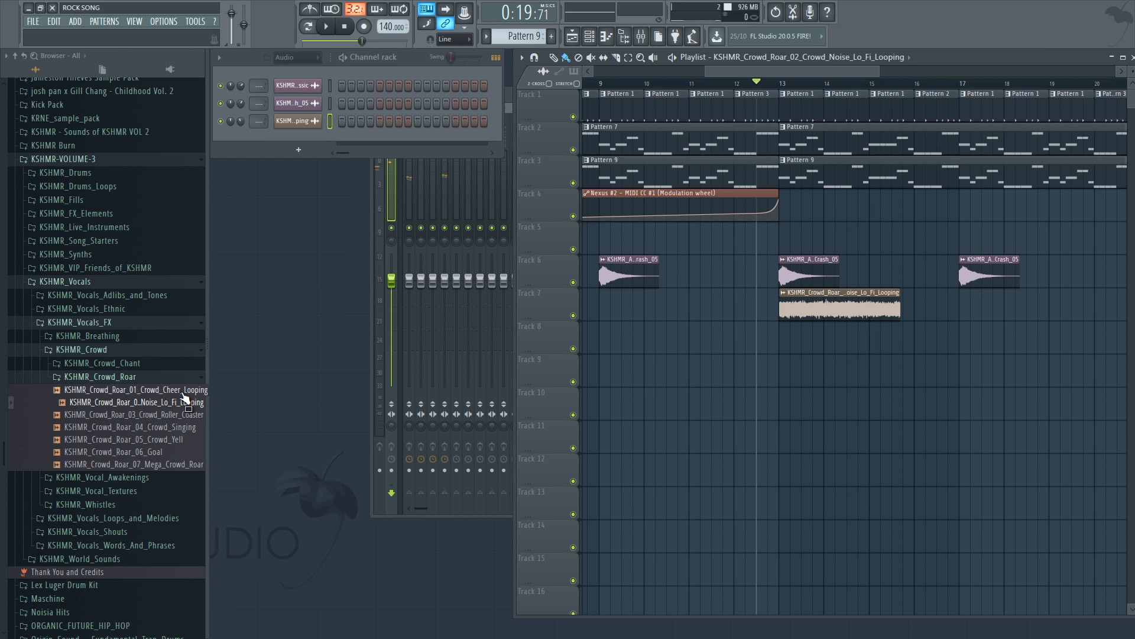
Step: Audition the Hey_Ho crowd chant loop and several KSHMR_Whistles samples, and return to the crowd chants
left_click(133, 363)
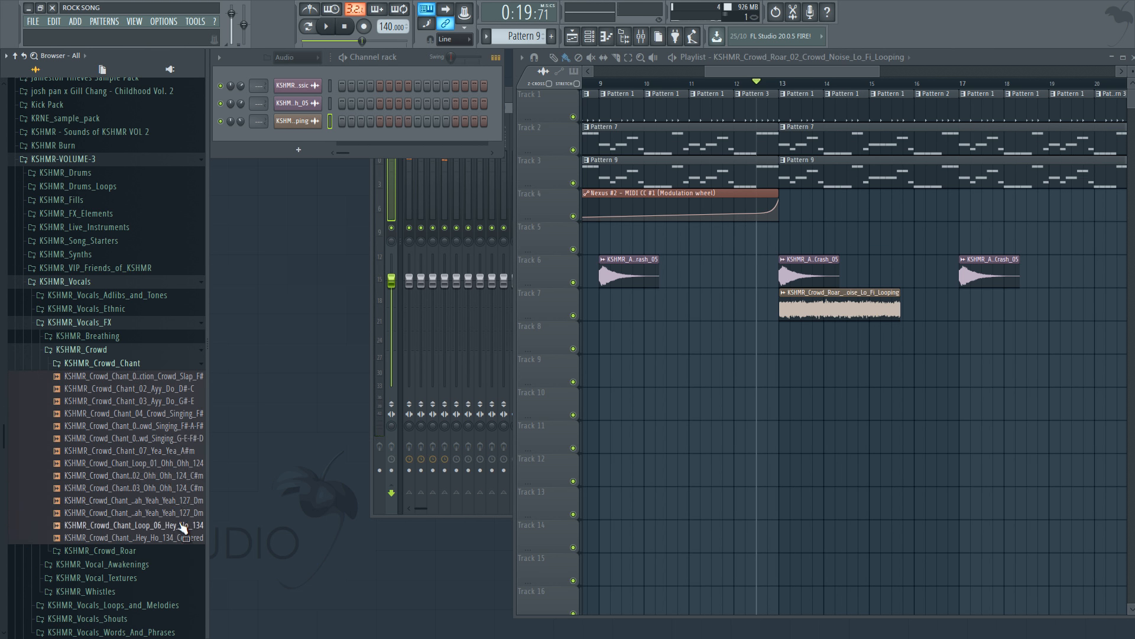
left_click(182, 528)
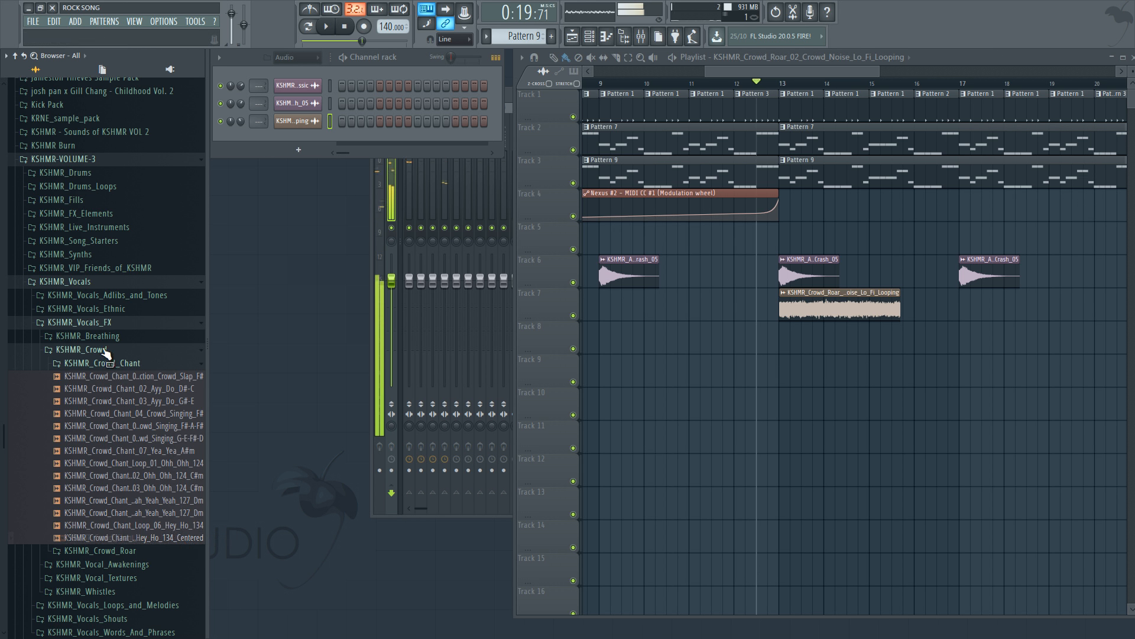
left_click(106, 352)
left_click(143, 390)
left_click(136, 417)
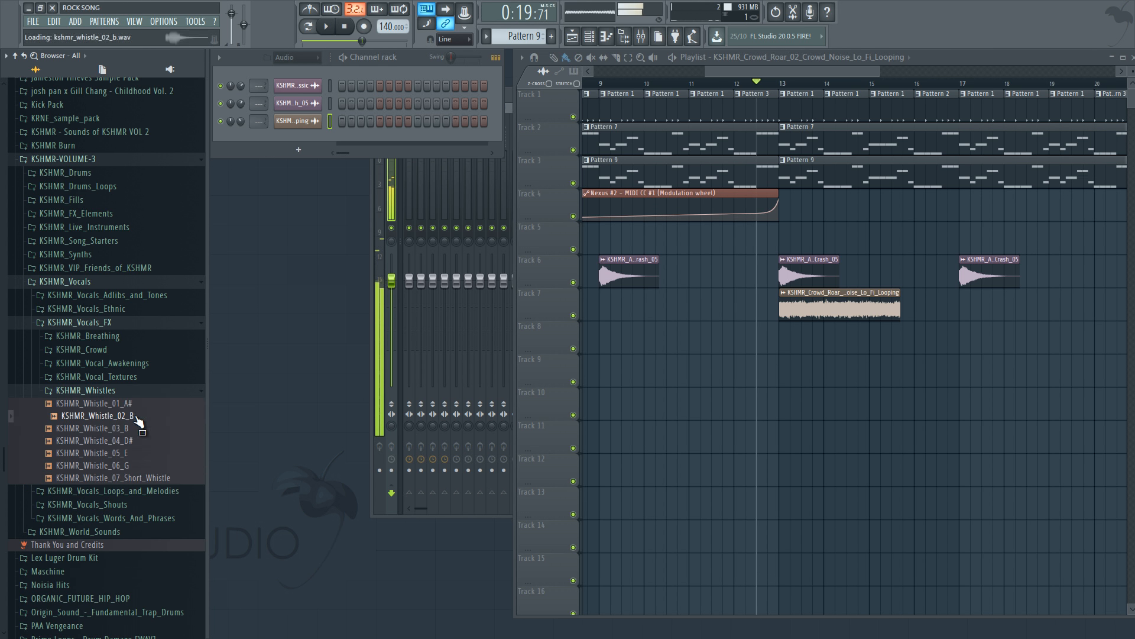
left_click(130, 442)
left_click(119, 392)
left_click(106, 350)
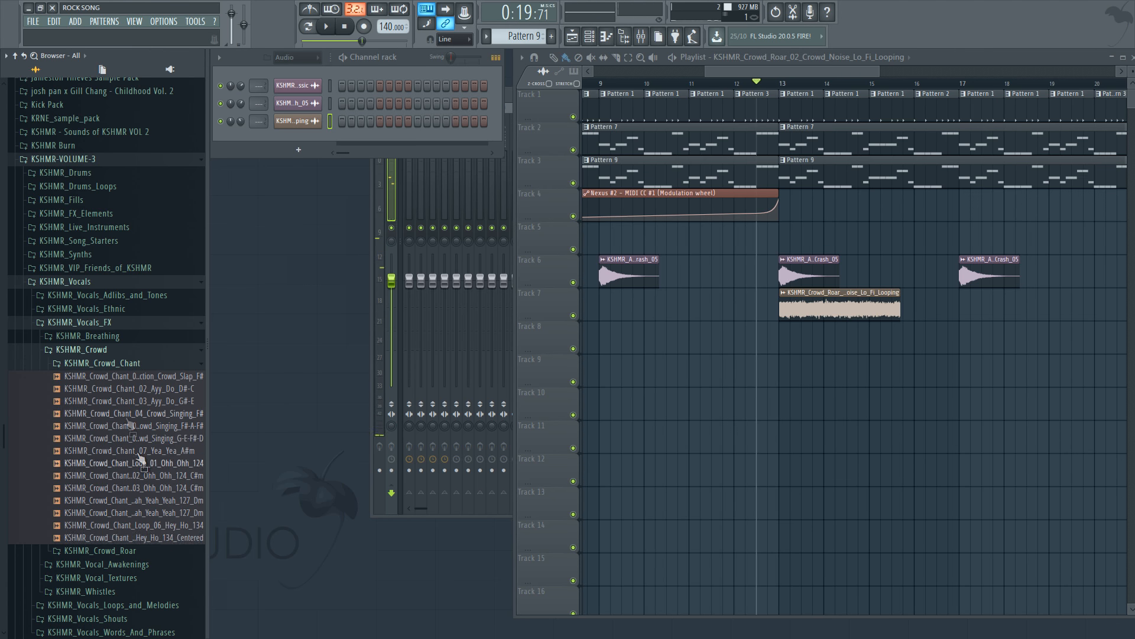
Step: Place KSHMR_Crowd_Chant_Loop_06_Hey_Ho_134 on Track 8 at bar 13 and time-stretch it to the project tempo
left_click_drag(168, 526, 779, 337)
double_click(798, 348)
right_click(478, 207)
left_click(492, 224)
key("space")
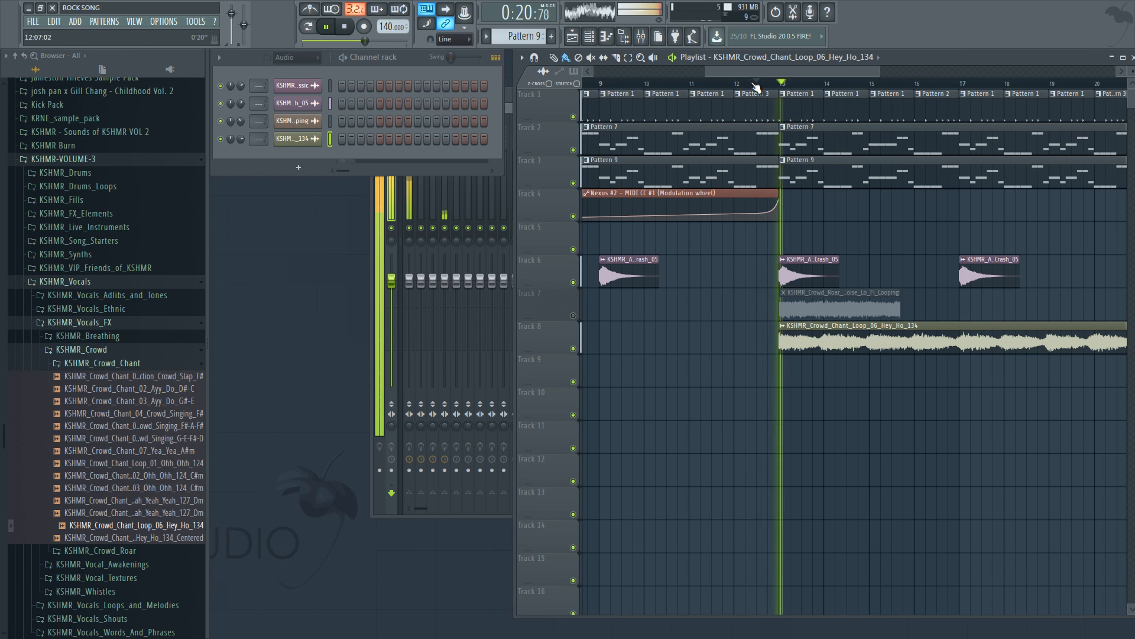
Step: Check the channel settings of the Track 8 chant loop while playing from bar 13
scroll(757, 86, "down", 2)
scroll(763, 236, "right", 2)
double_click(757, 339)
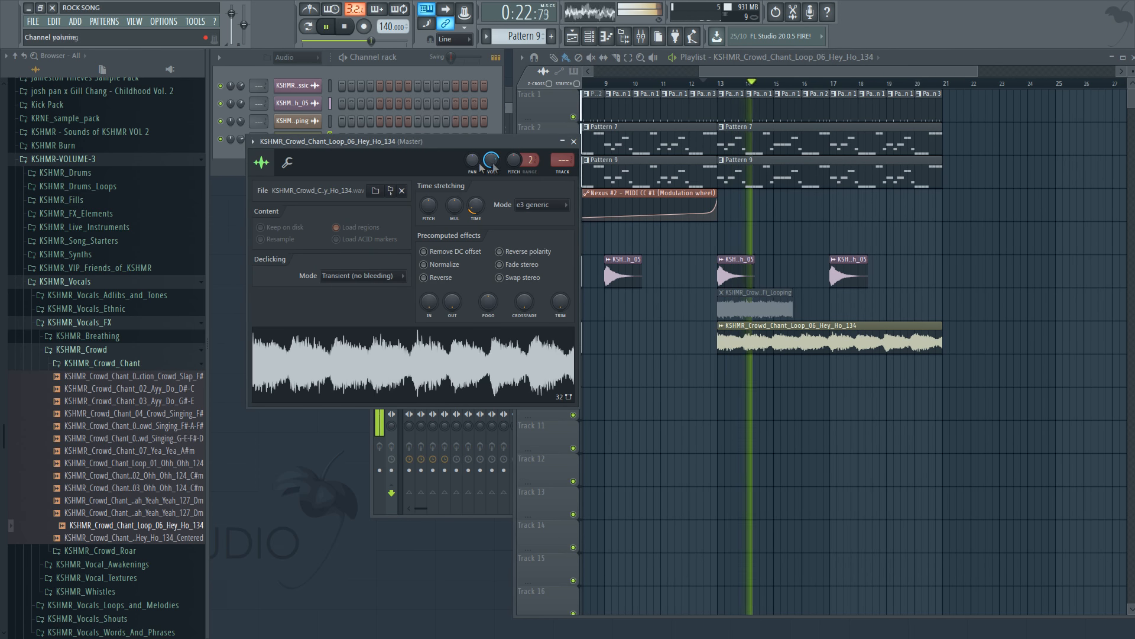
left_click(573, 142)
scroll(744, 87, "up", 2)
scroll(743, 87, "up", 3)
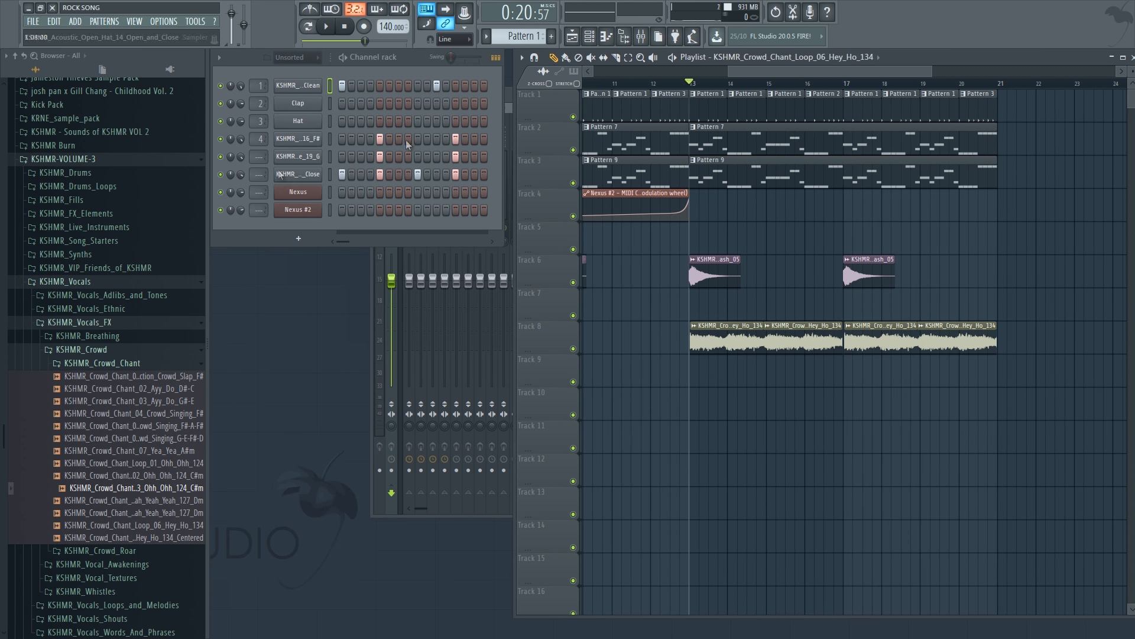
Step: Collapse the KSHMR_Vocals_FX folder in the browser and save the project
left_click(94, 324)
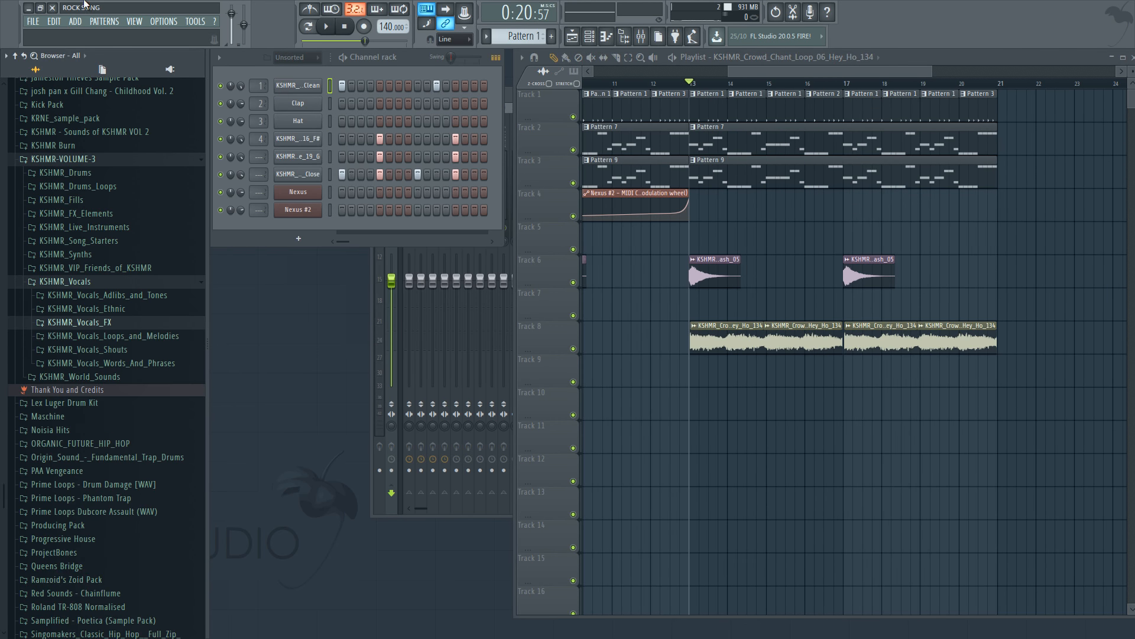
left_click(36, 22)
left_click(47, 73)
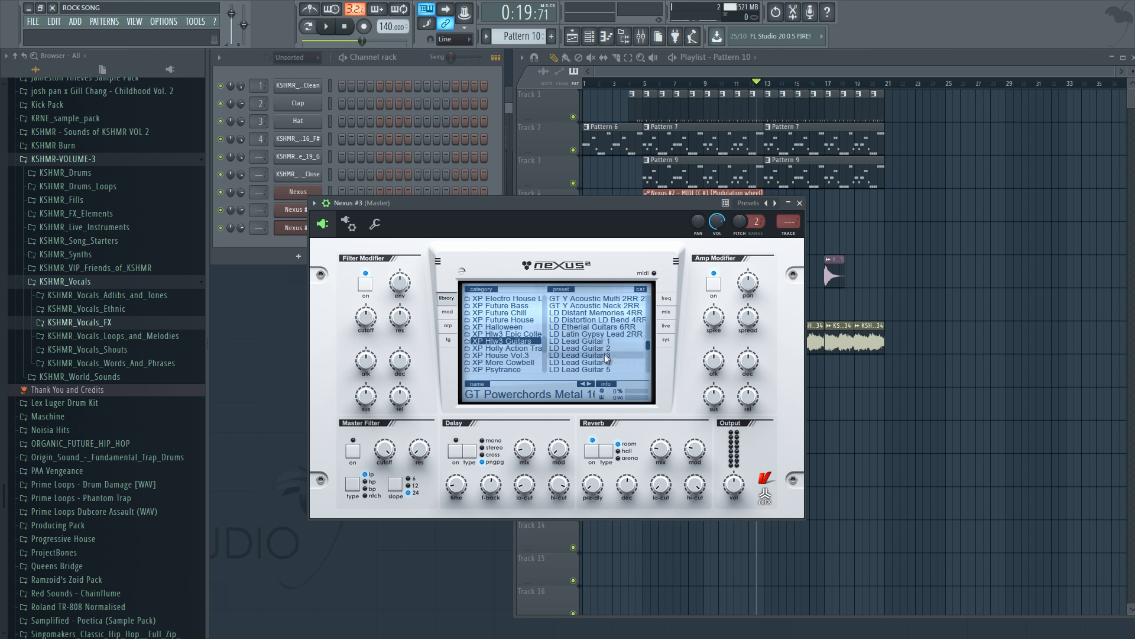
Step: Load the LD Lead Guitar 3 and LD Lead Guitar 1 presets in Nexus #3 and play test notes on each
left_click(597, 354)
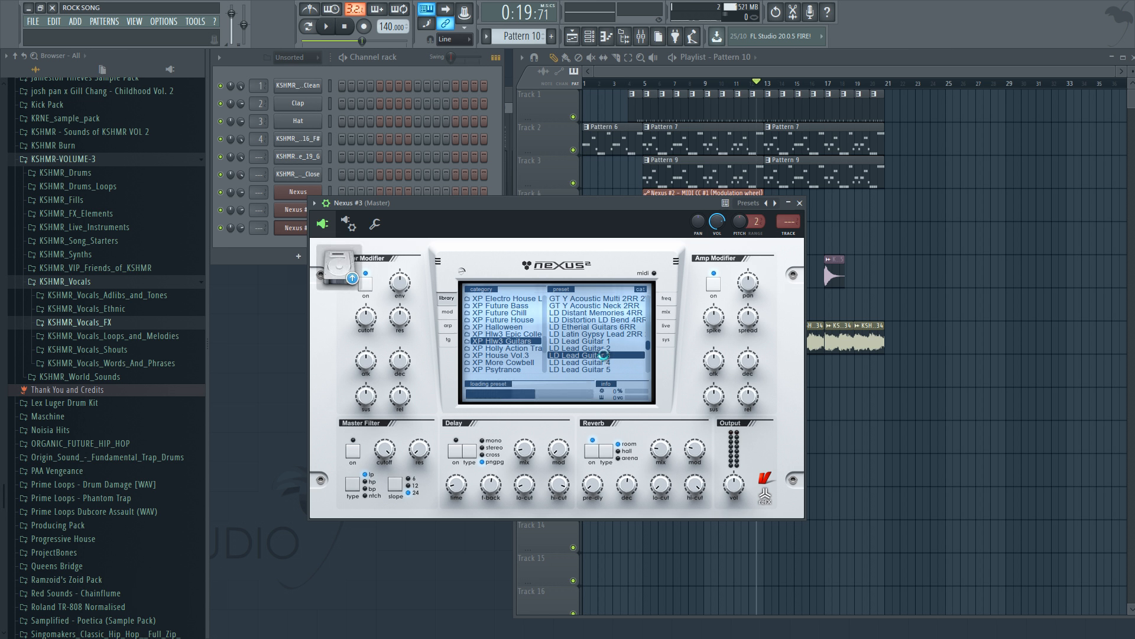
key("b")
left_click(611, 342)
key("b")
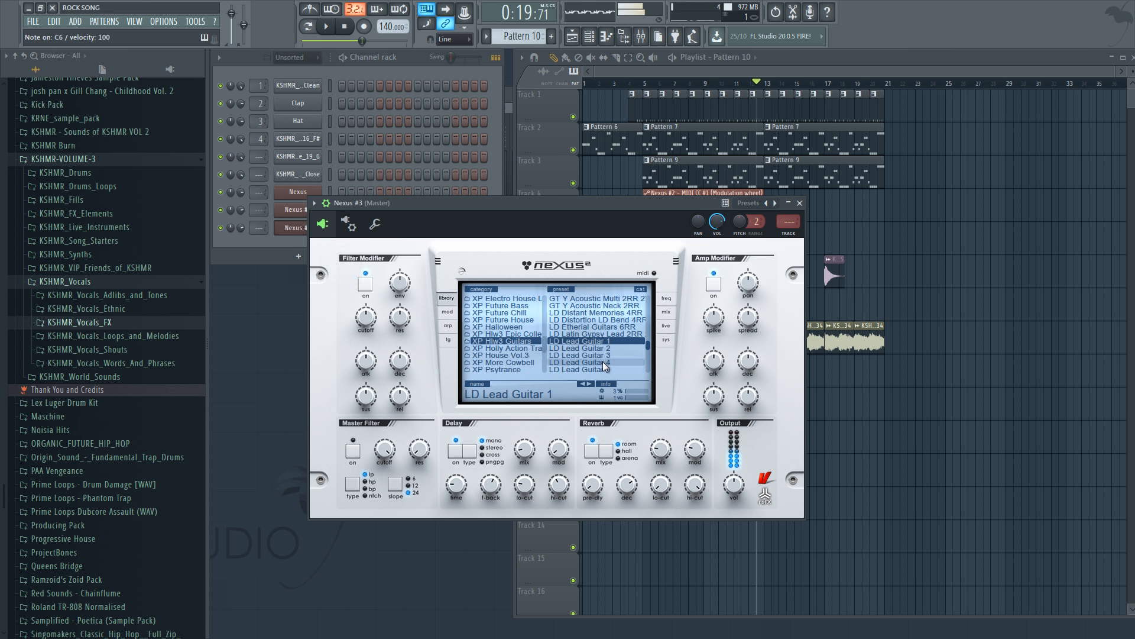
Step: Close the Nexus #3 plugin, open its piano roll and place a G6 note from bar 1 to just past bar 2
left_click(800, 203)
key("F7")
key("space")
key("space")
scroll(555, 160, "up", 2)
left_click_drag(525, 168, 835, 158)
key("F6")
key("space")
scroll(578, 118, "down", 2)
scroll(754, 110, "down", 1)
scroll(747, 198, "up", 3)
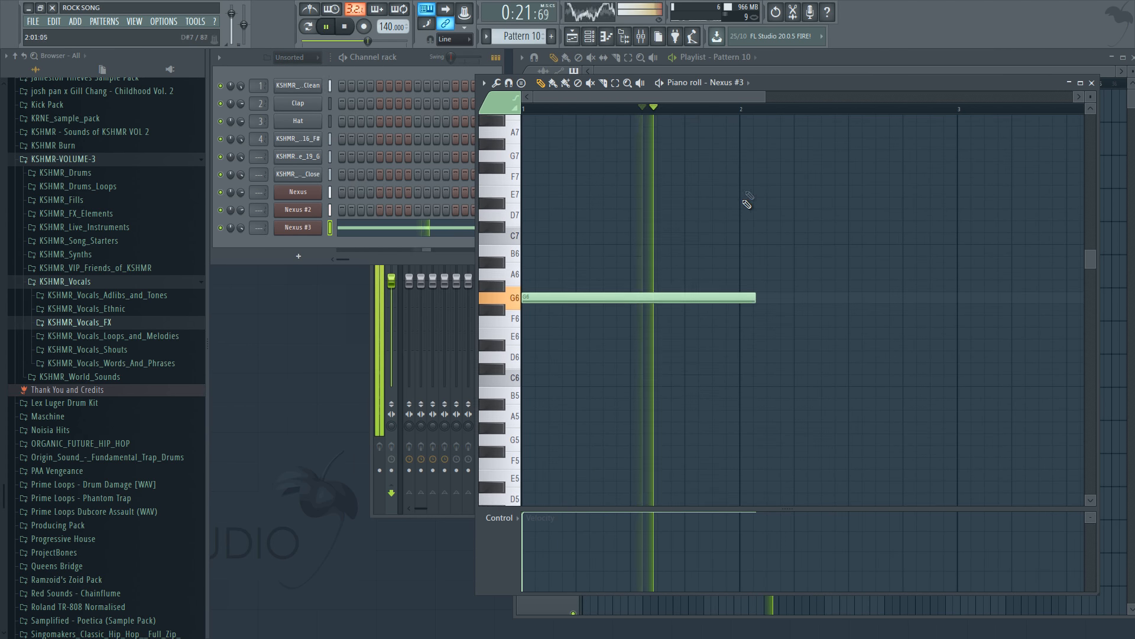
Step: Lengthen the first note to about 1.6 bars, raise it to G7 and add C8 and D8 notes after it
left_click_drag(755, 303, 793, 297)
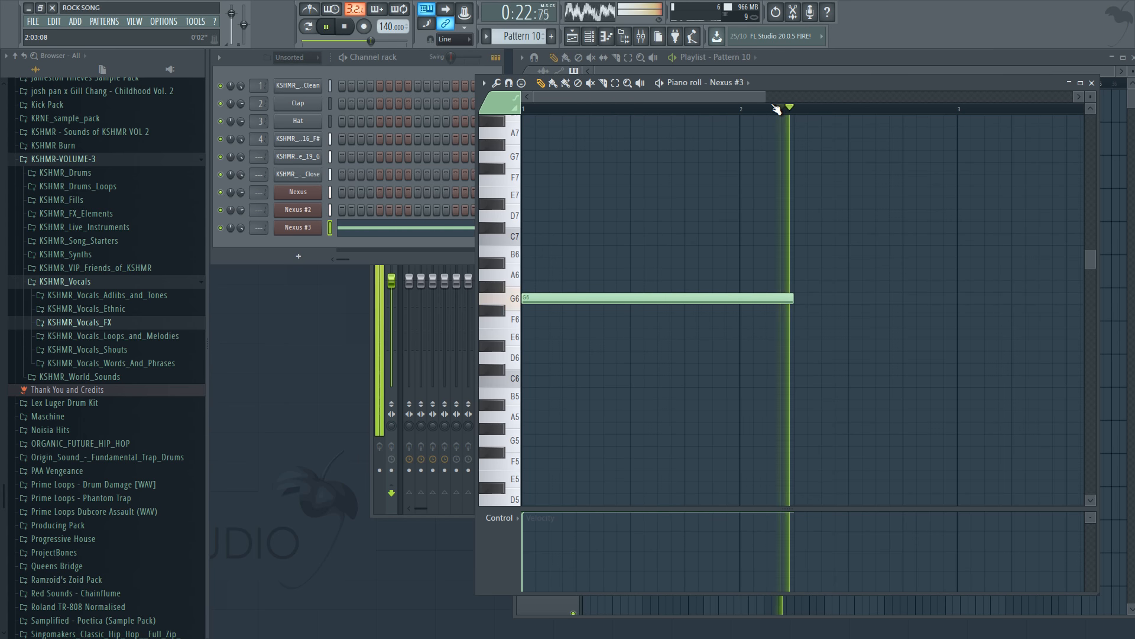
left_click_drag(791, 298, 887, 305)
key("ctrl+Up")
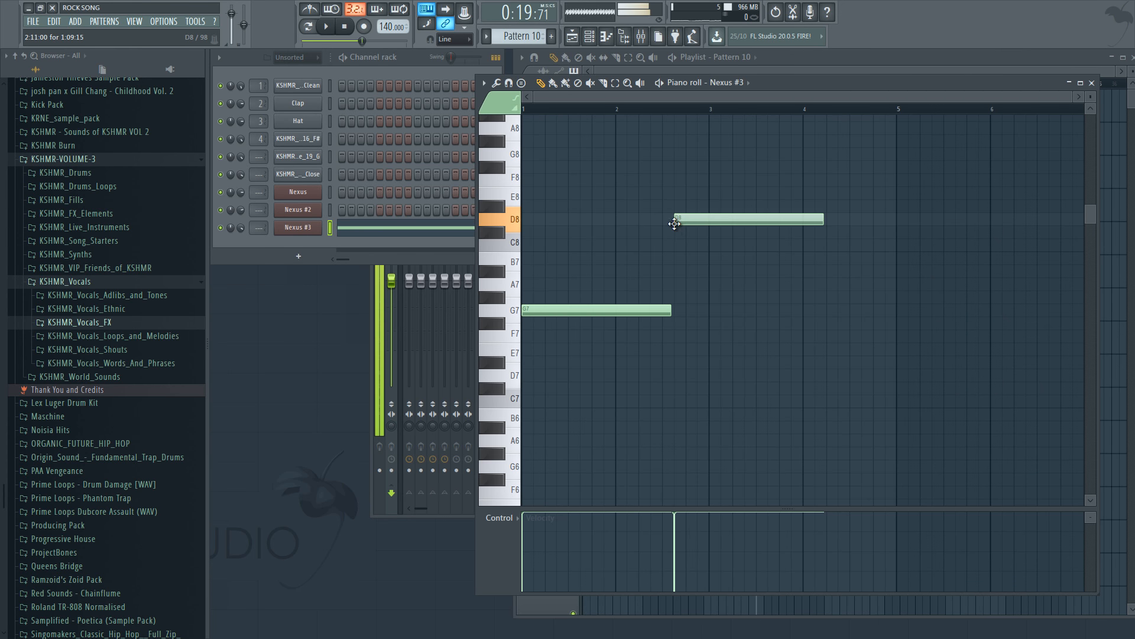
left_click_drag(674, 224, 715, 220)
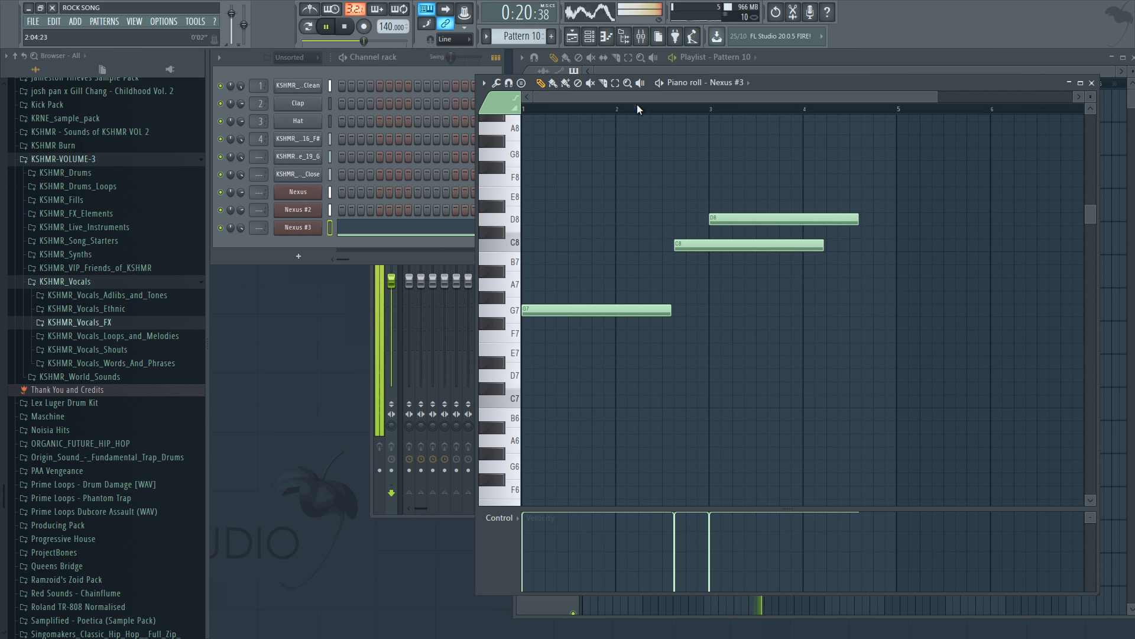
Step: Lower the three lead notes by one octave and play them back with the song
key("space")
key("space")
key("ctrl+Down")
key("space")
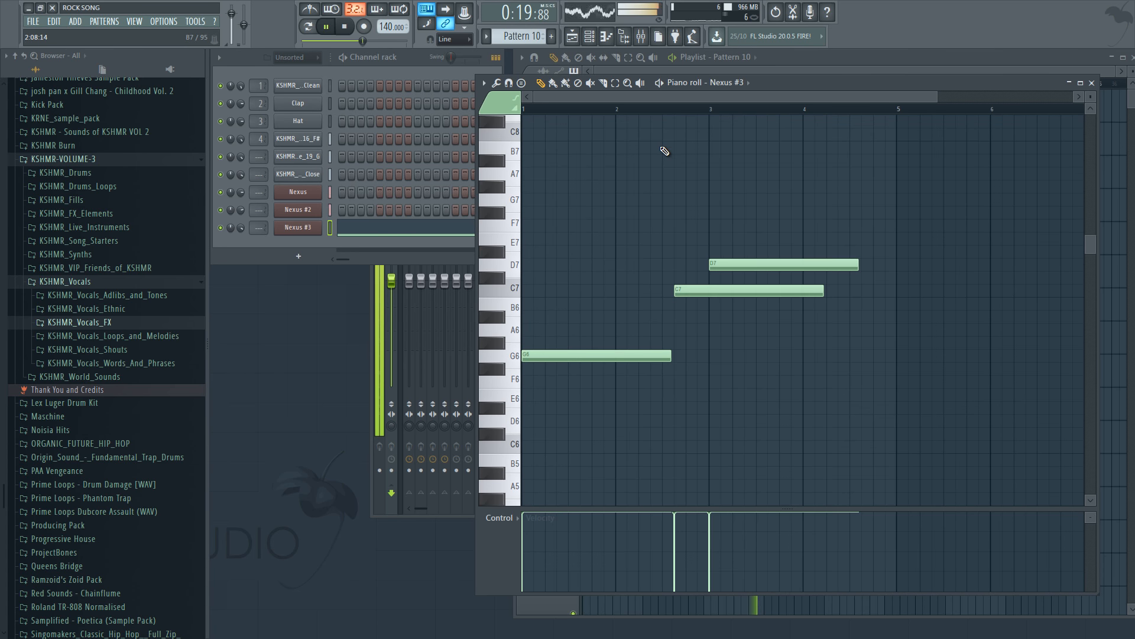
scroll(641, 114, "up", 4)
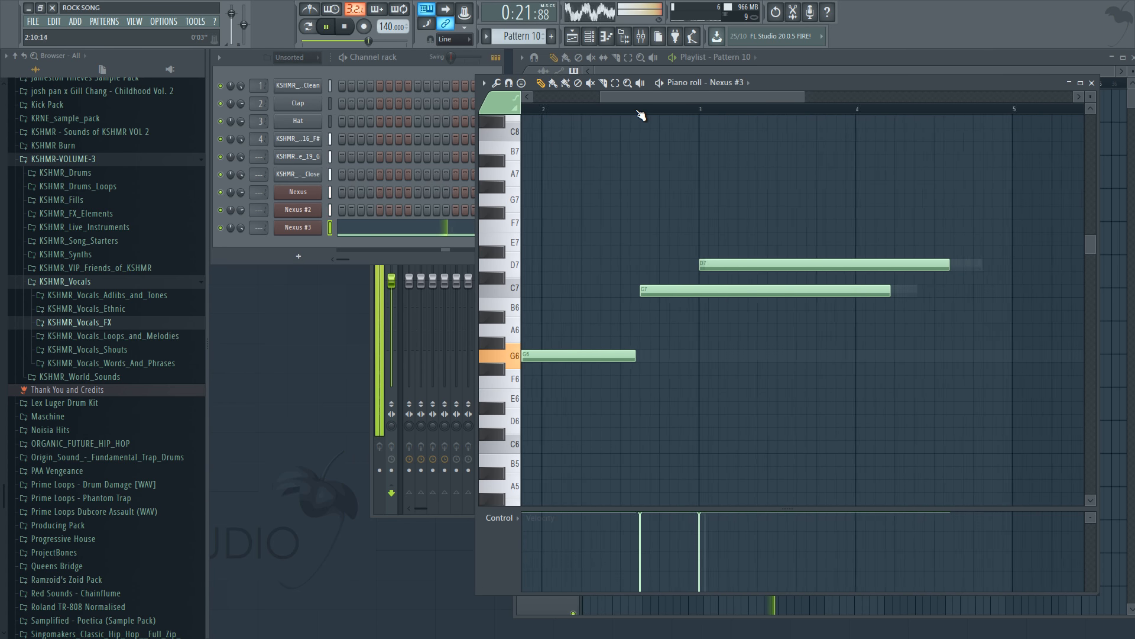
key("space")
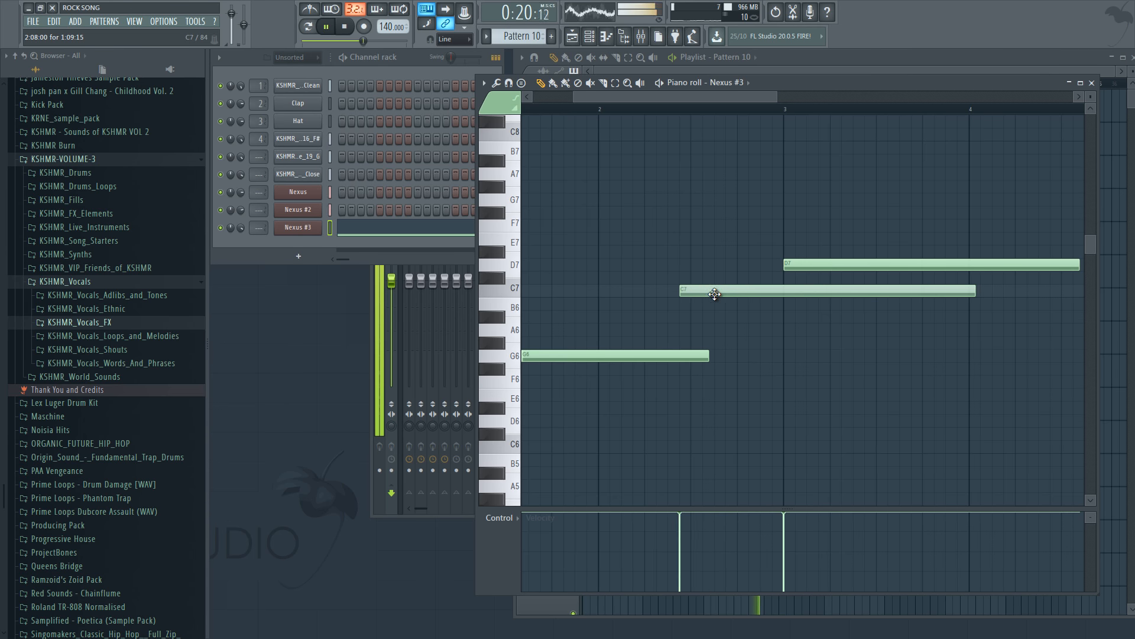
Step: Move the C7 note to the middle of bar 2 and trim it to end where the D7 note starts at bar 3
left_click_drag(715, 294, 727, 293)
left_click_drag(833, 264, 787, 265)
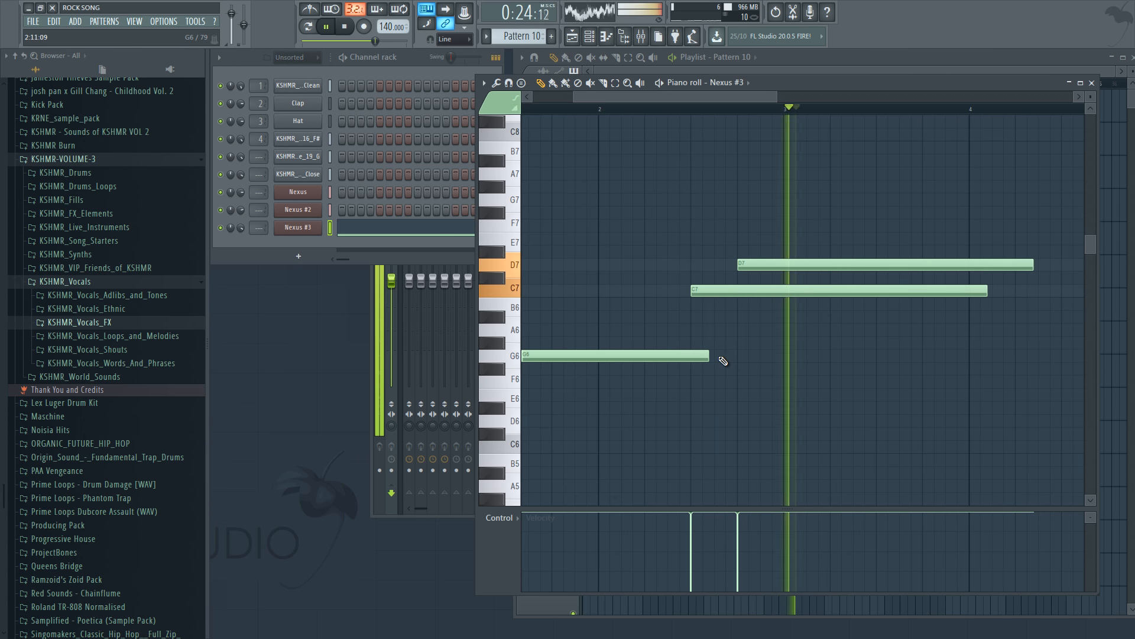
left_click_drag(793, 264, 836, 264)
left_click_drag(979, 291, 784, 291)
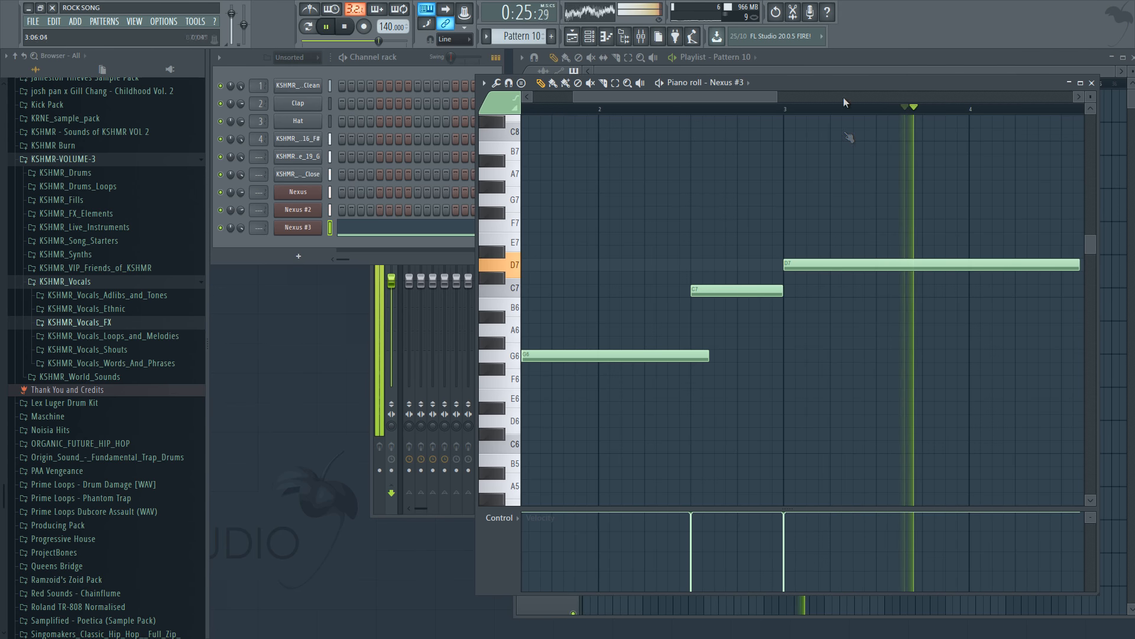
Step: Extend the D7 note to bar 5, add G7, F7 and D7 notes through bar 9, and play from bar 5
scroll(844, 104, "down", 3)
key("space")
left_click_drag(878, 266, 868, 266)
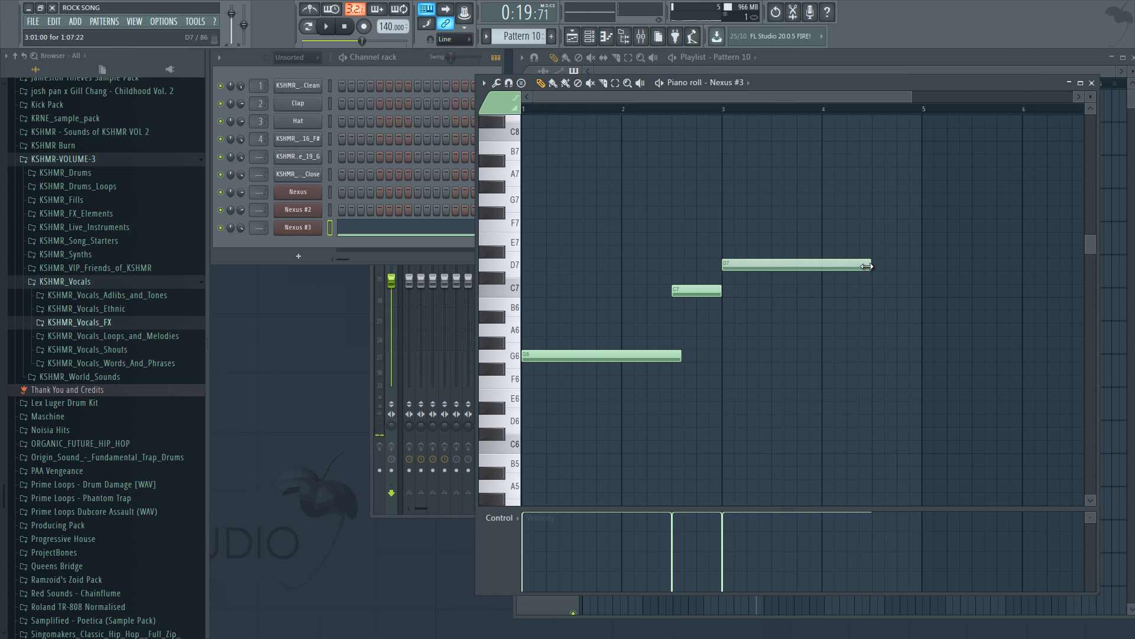
left_click_drag(902, 227, 928, 200)
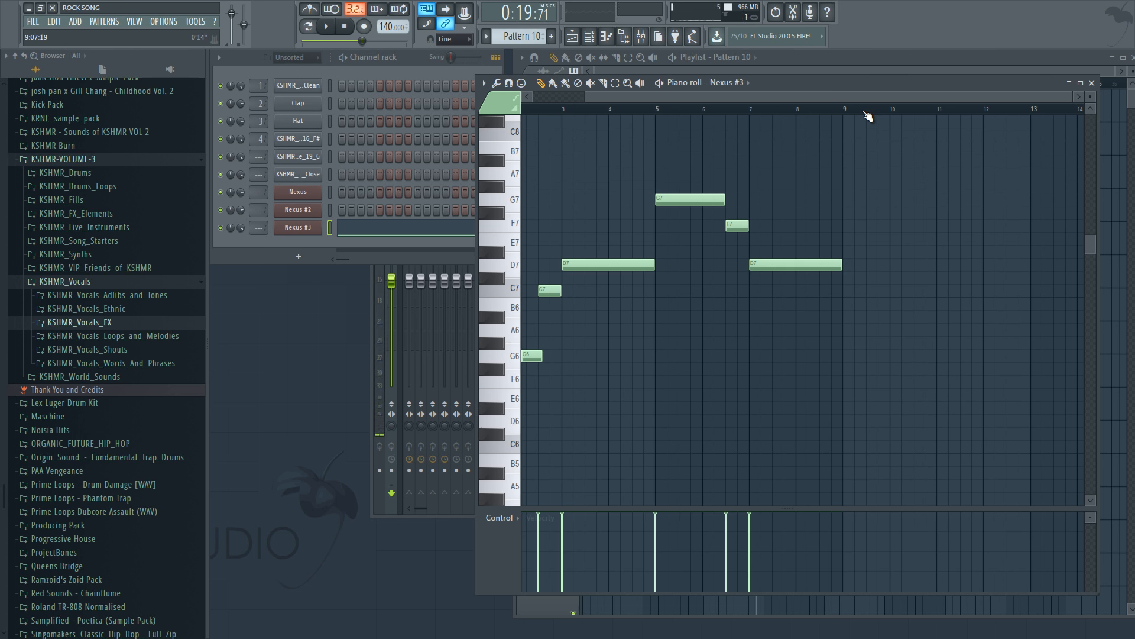
left_click(655, 108)
key("space")
Step: Duplicate the playlist clips of bars 13 to 21 on Tracks 1 to 8 so the copies start at bar 21
left_click(865, 69)
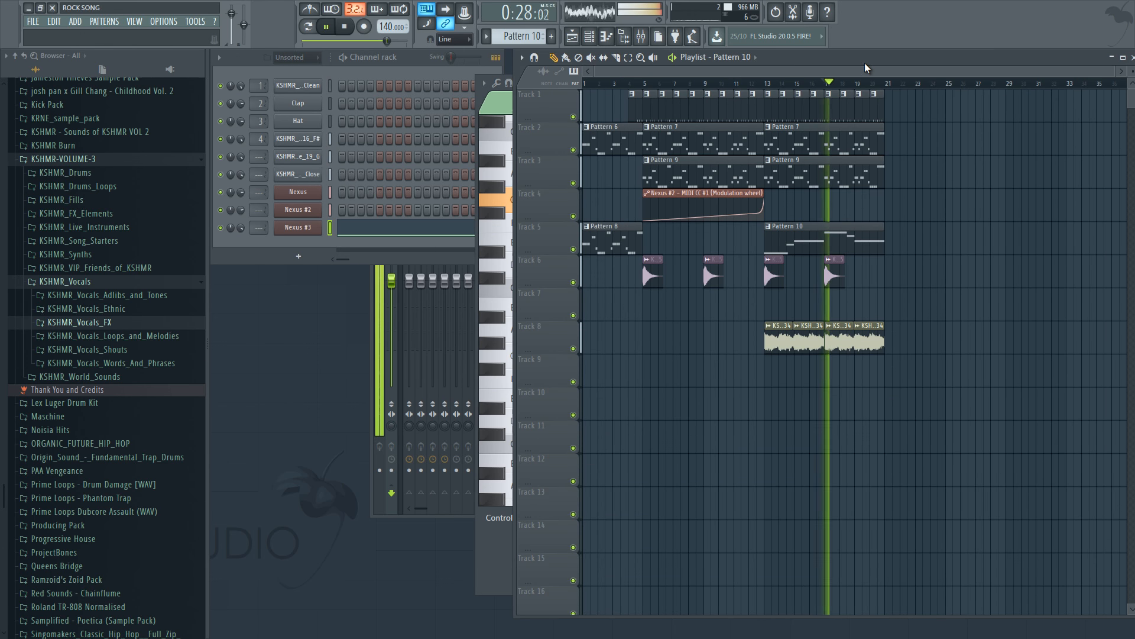
key("space")
left_click_drag(919, 90, 769, 353)
left_click_drag(775, 273, 894, 277)
left_click(875, 295, "ctrl")
Step: Reopen the Nexus #3 piano roll and listen to the lead melody from bar 5 through the end of its last note
left_click(435, 229)
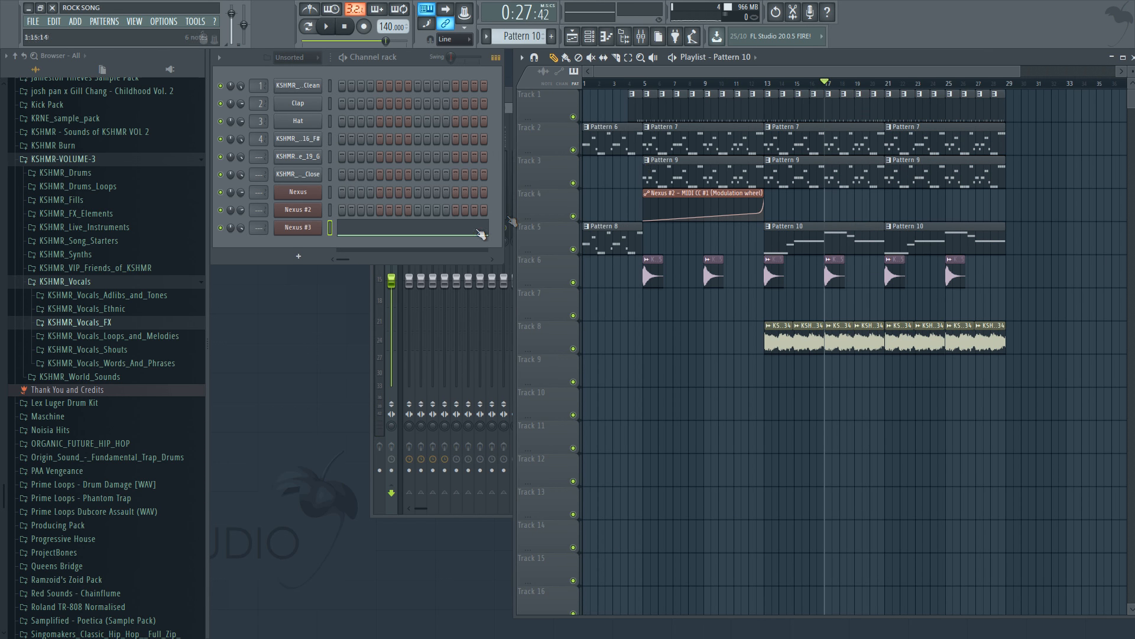
left_click(482, 235)
left_click(791, 111)
key("space")
scroll(852, 113, "right", 3)
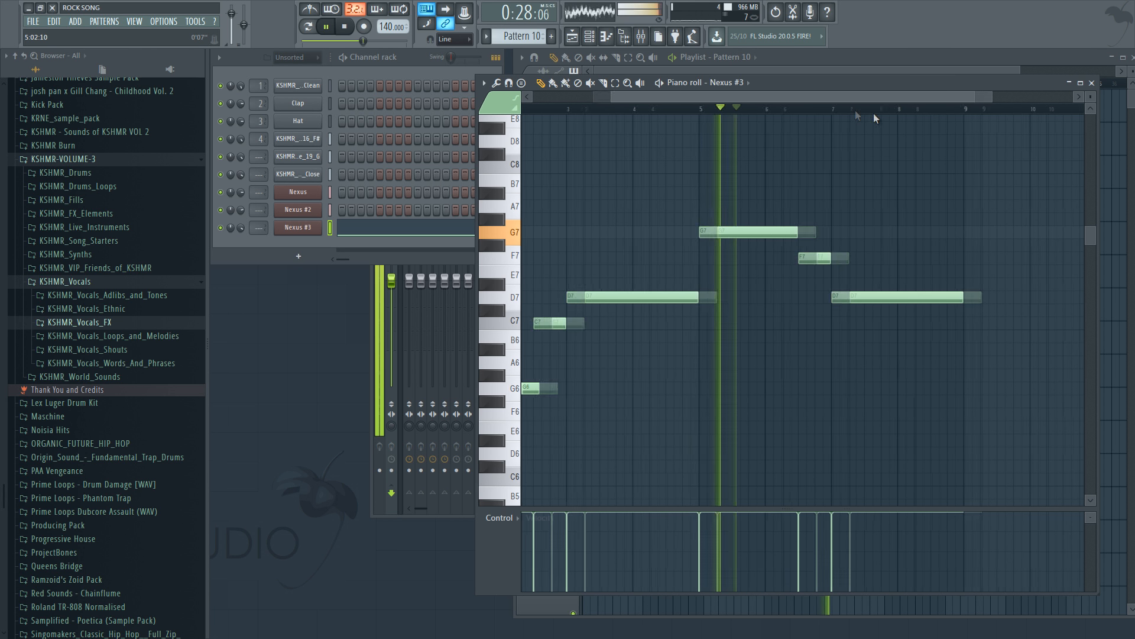
scroll(857, 113, "down", 2)
scroll(836, 111, "up", 3)
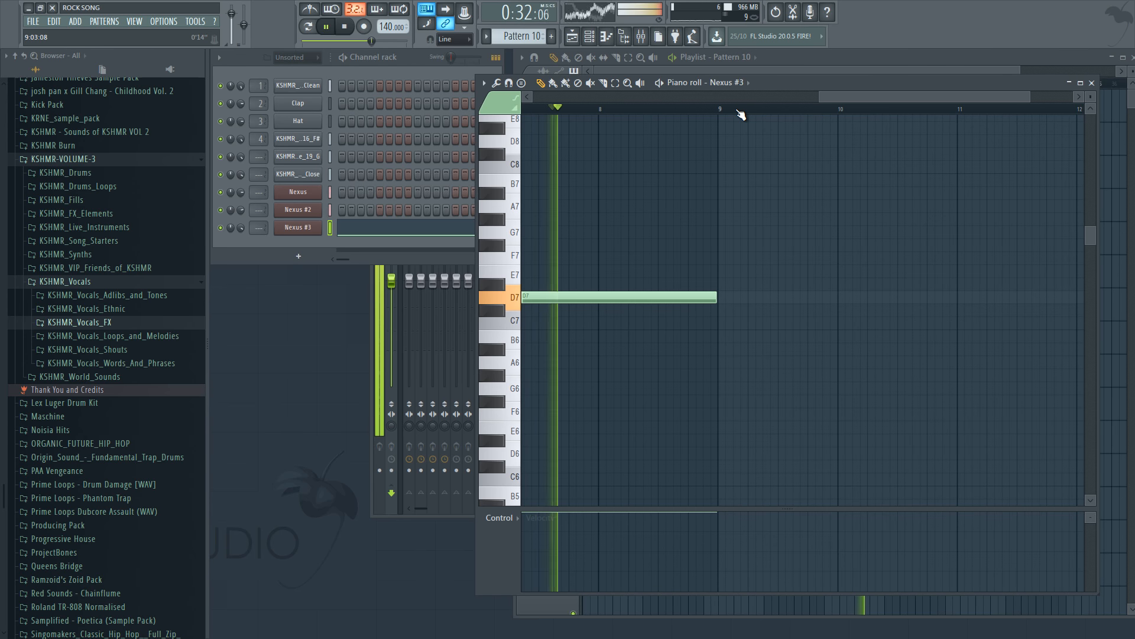
key("space")
Step: Place short G7, G6, A#6 and G6 notes starting at bar 9 and duplicate the four-note phrase
left_click(725, 232)
key("space")
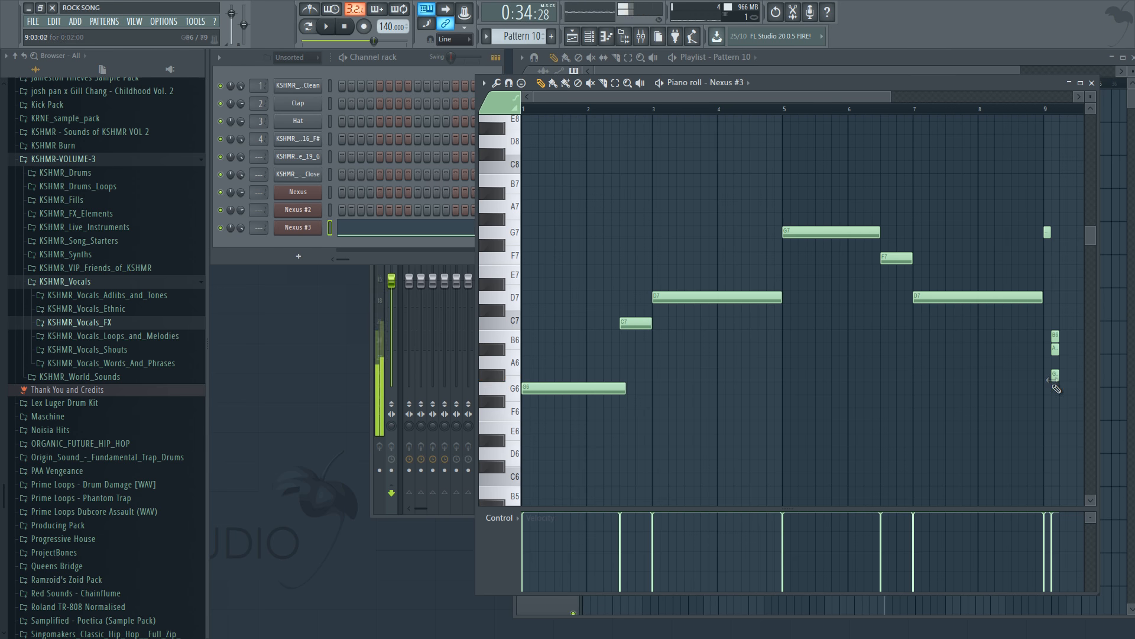
left_click(1064, 349)
left_click(1071, 388)
scroll(950, 309, "right", 3)
left_click_drag(923, 213, 874, 405)
key("ctrl+b")
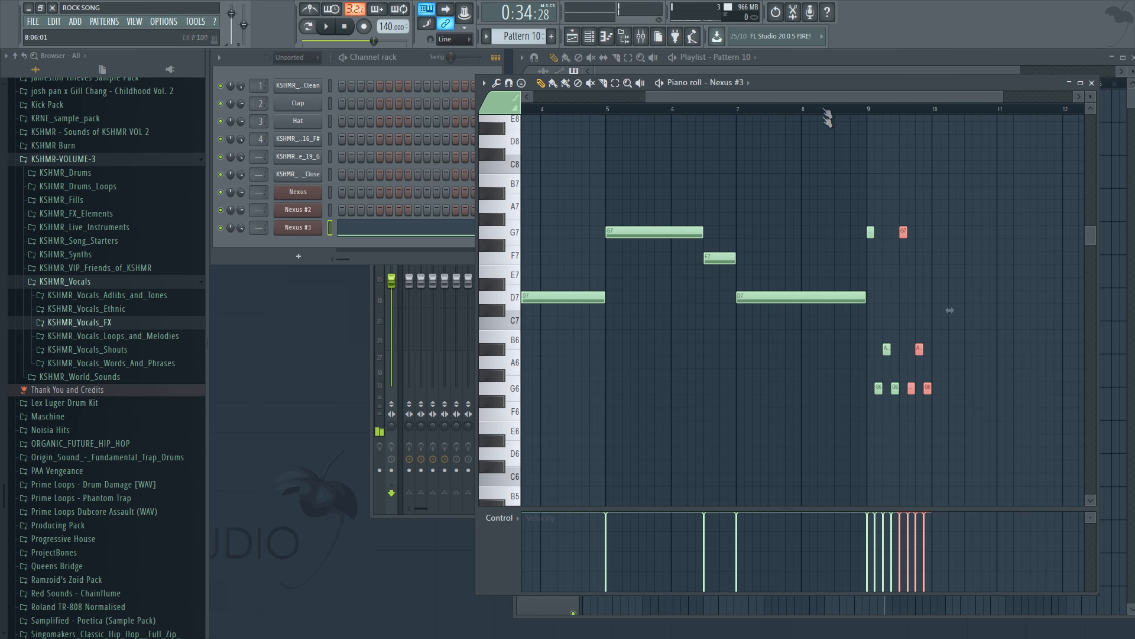
Step: Play the lead into bar 9, select the short notes there and compress the phrase to half its length
left_click(823, 109)
key("space")
left_click_drag(831, 98, 882, 98)
right_click(882, 168)
scroll(813, 117, "up", 2)
key("space")
left_click_drag(910, 206, 781, 460)
left_click_drag(891, 311, 841, 309)
scroll(795, 109, "up", 4)
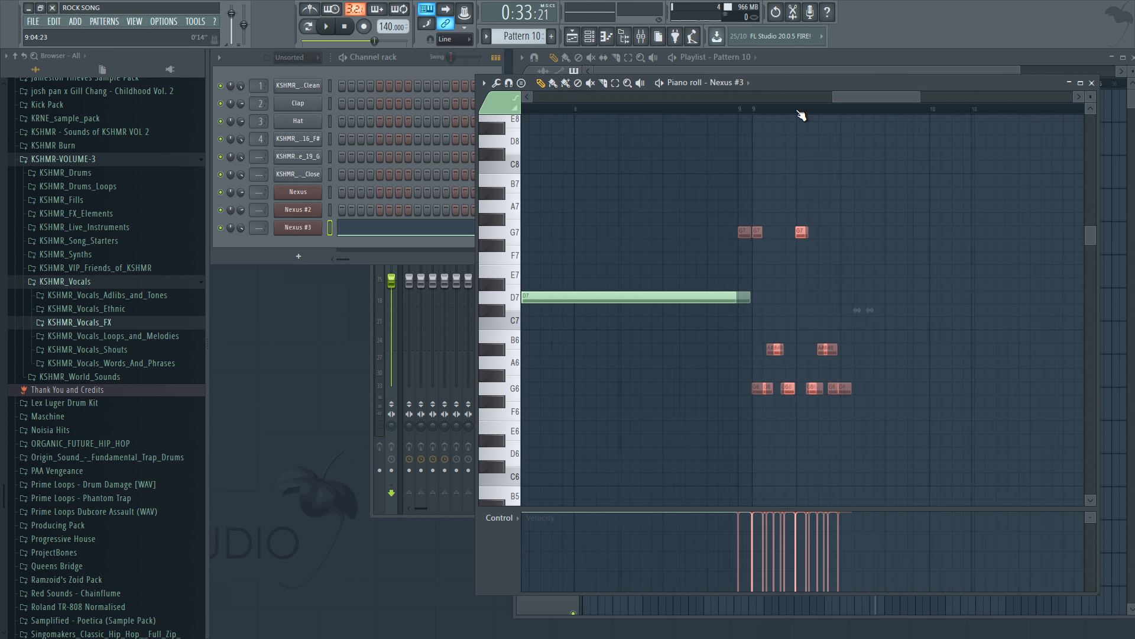
Step: Repeat the compressed G7, G6, A#6, G6 phrase up to about bar 11 and play it back
key("space")
scroll(775, 117, "down", 4)
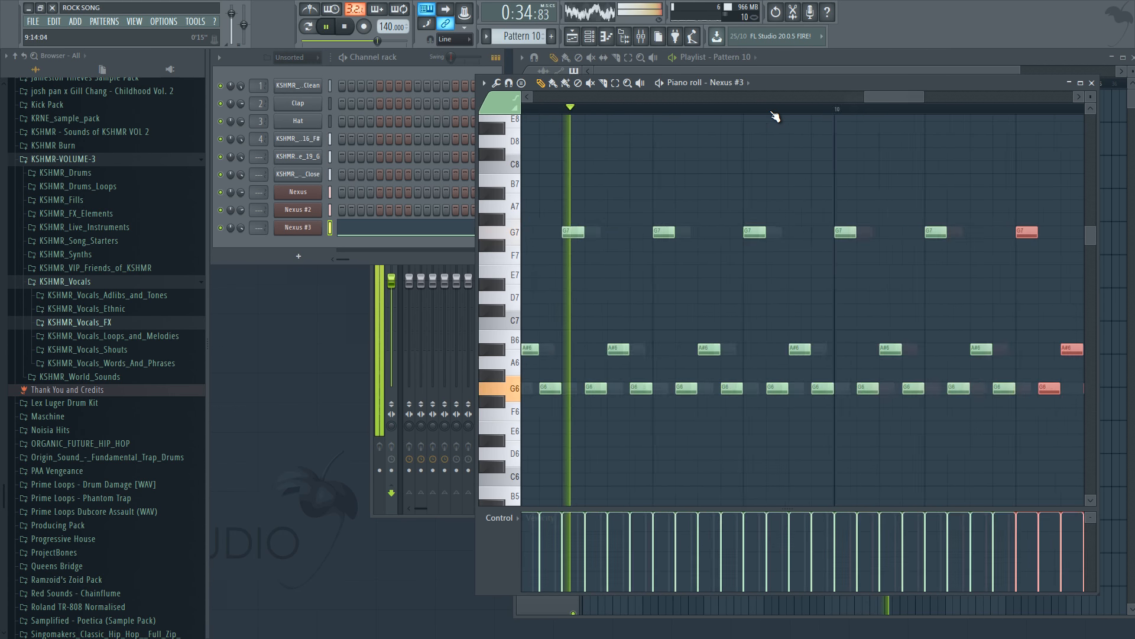
key("space")
left_click(833, 207, "ctrl")
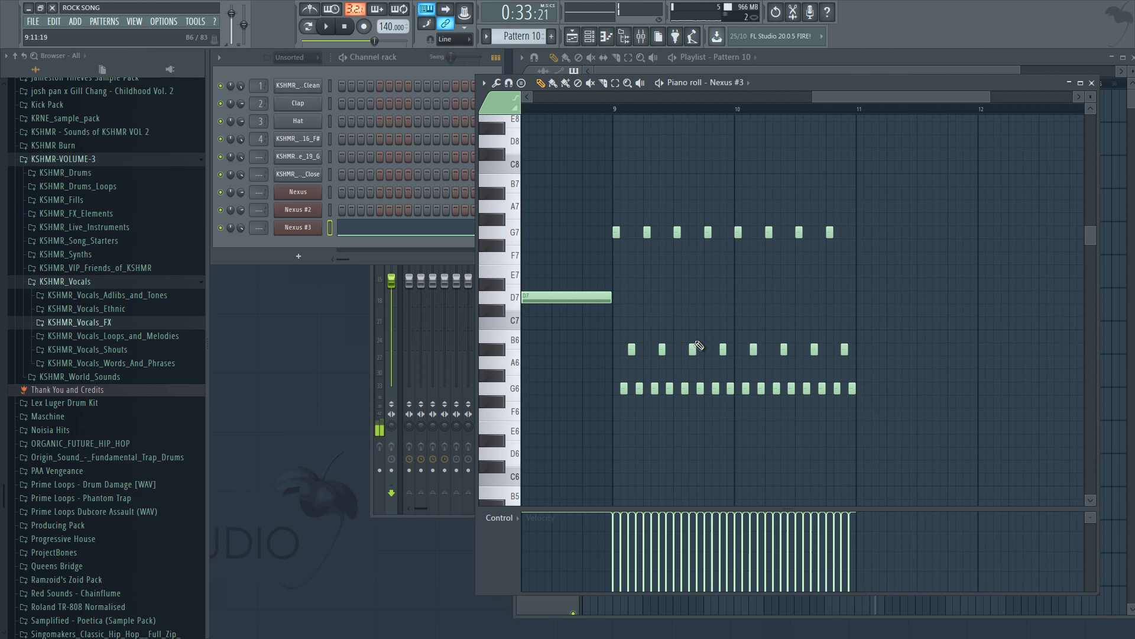
Step: Replace the repeated phrase at bar 9 with a run of short notes starting G6, D#6, D6 and climbing to F7
left_click_drag(733, 331, 627, 409)
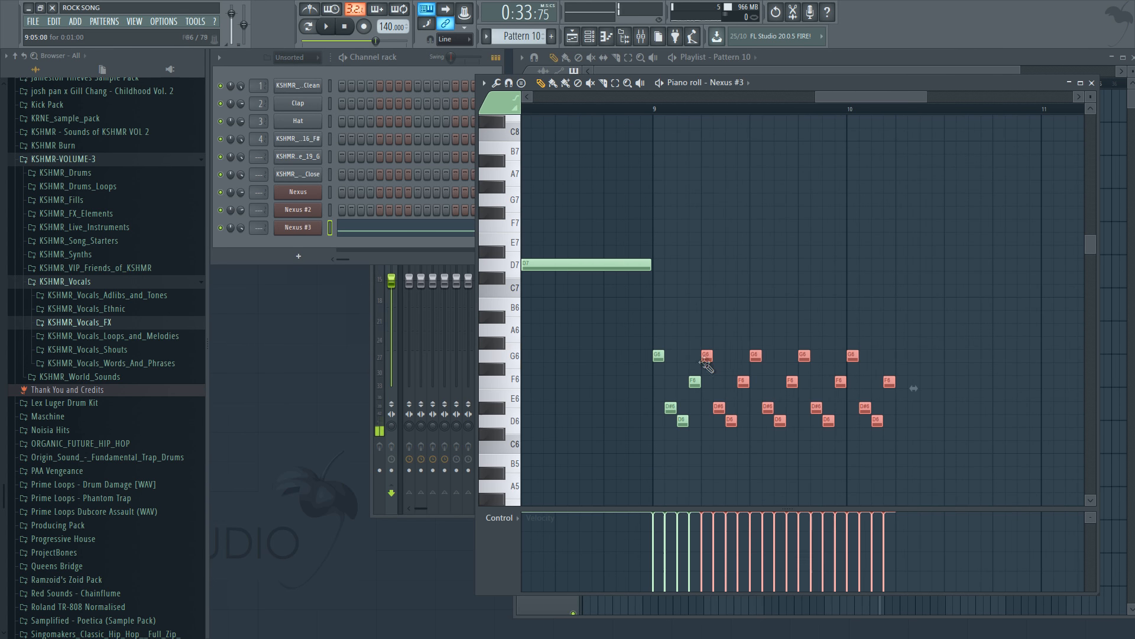
key("Delete")
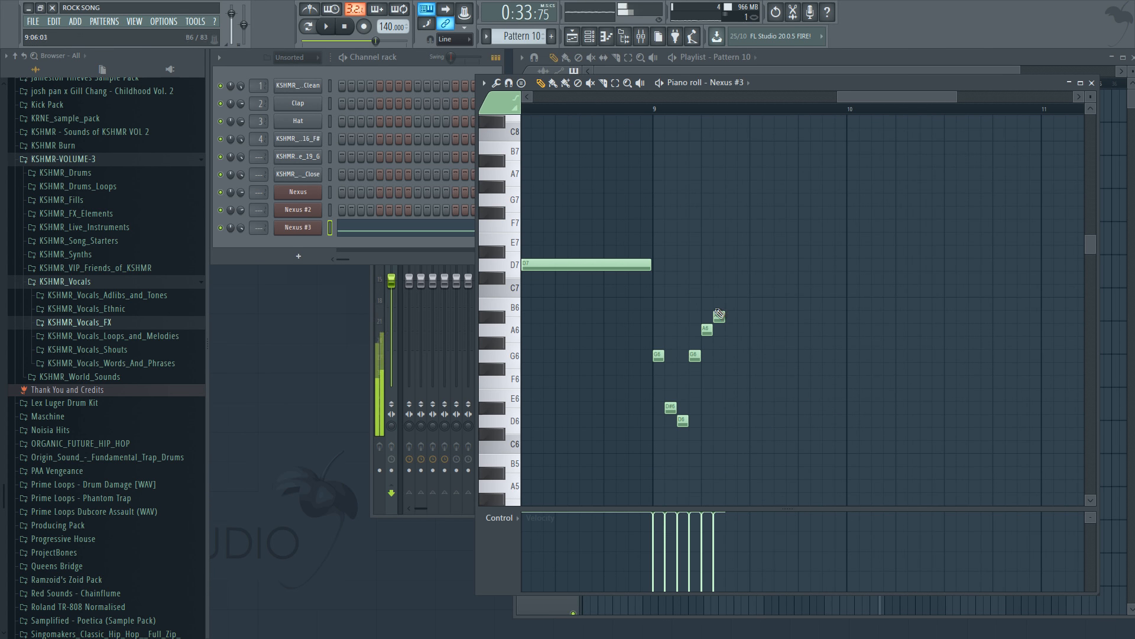
left_click(803, 250)
key("space")
left_click(788, 225)
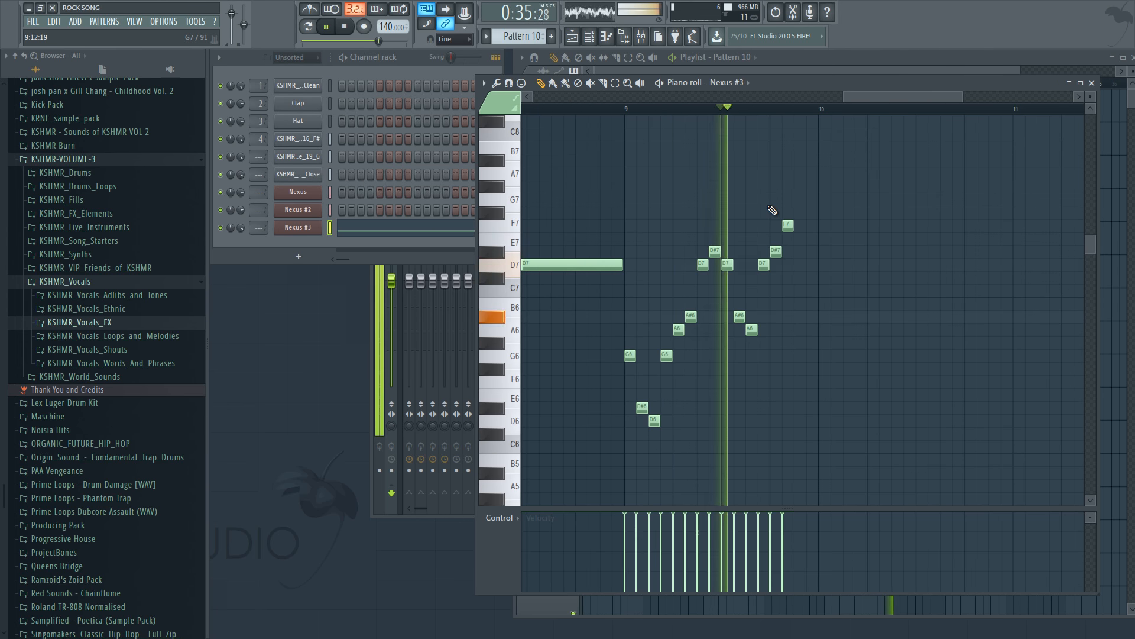
Step: Remove the run's last D7, D#7 and F7 notes and continue it with G6, A6, A#6, C7 and D7
right_click(787, 225)
right_click(776, 250)
right_click(764, 264)
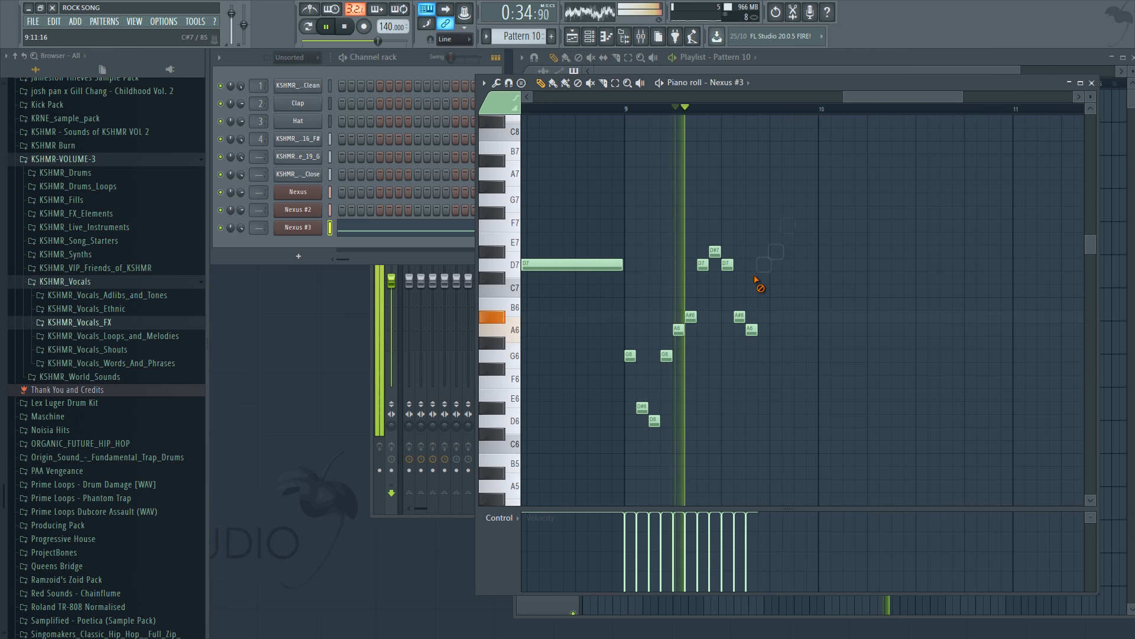
key("space")
left_click(799, 291)
left_click(811, 264)
key("space")
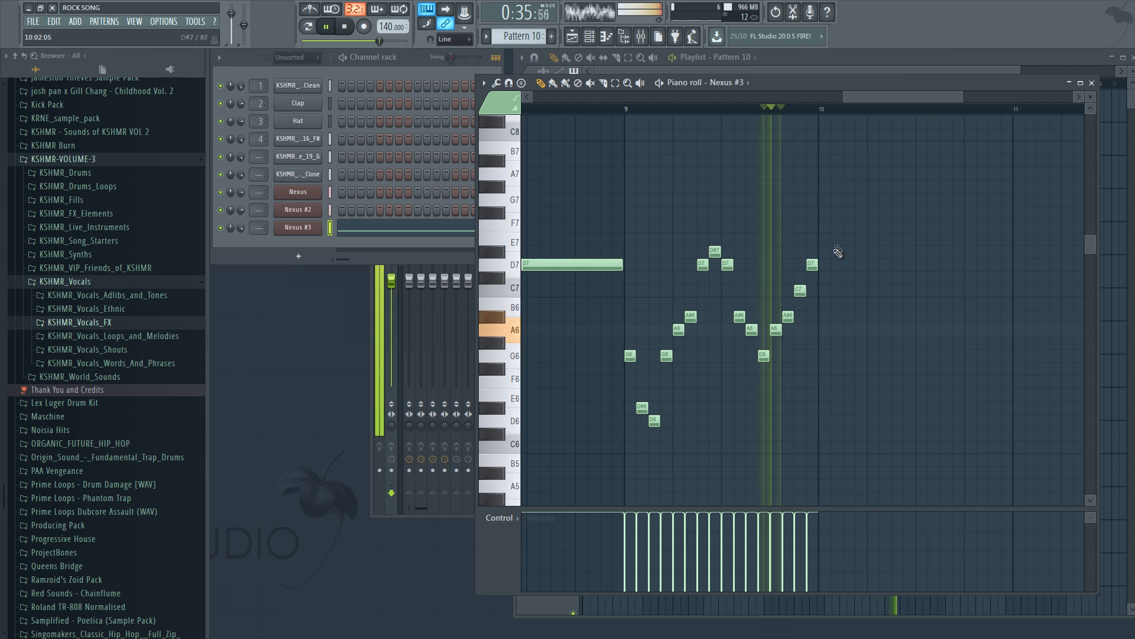
Step: Place a G7 note at bar 10 and raise the four notes before it to A#6, C7, D7 and D#7
left_click(824, 199)
key("space")
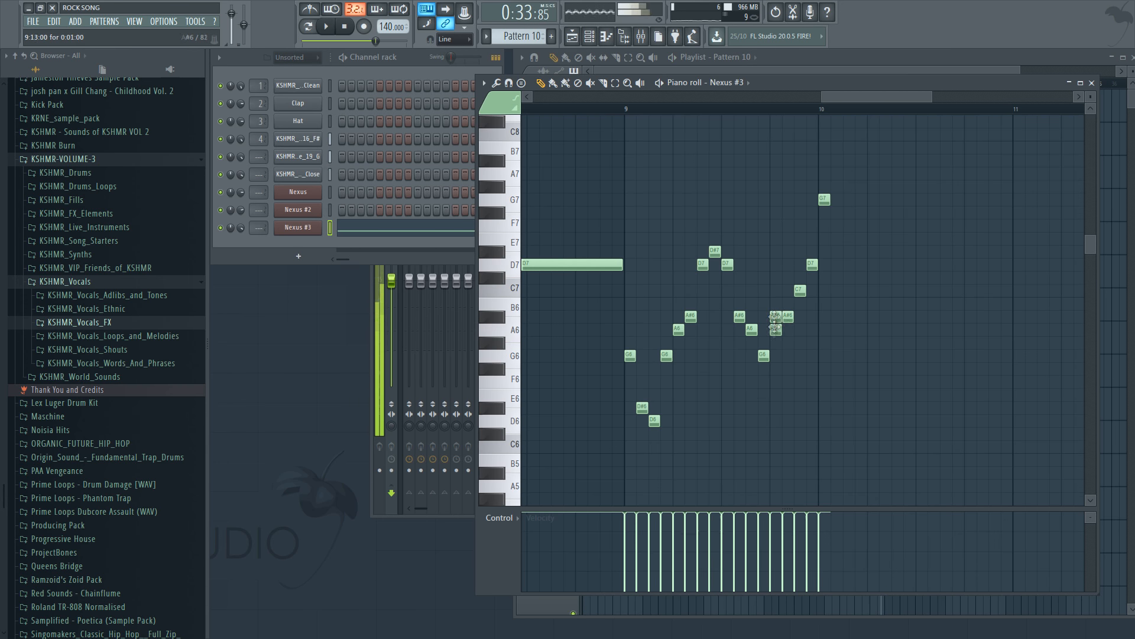
left_click_drag(812, 264, 812, 251)
Step: Duplicate the G7, D#7, D7, A#6 phrase at bar 10 three times and add a D7 note after the copies
left_click_drag(883, 190, 818, 327)
key("ctrl+b")
key("ctrl+b")
key("ctrl+b")
left_click(1020, 265)
key("space")
Step: Delete the surplus copies so two phrases remain, and move the long D7 note directly behind them, ending at bar 11
scroll(898, 113, "down", 4)
key("space")
key("space")
scroll(884, 113, "up", 3)
left_click_drag(944, 186, 874, 326)
key("Delete")
key("space")
left_click_drag(969, 265, 900, 264)
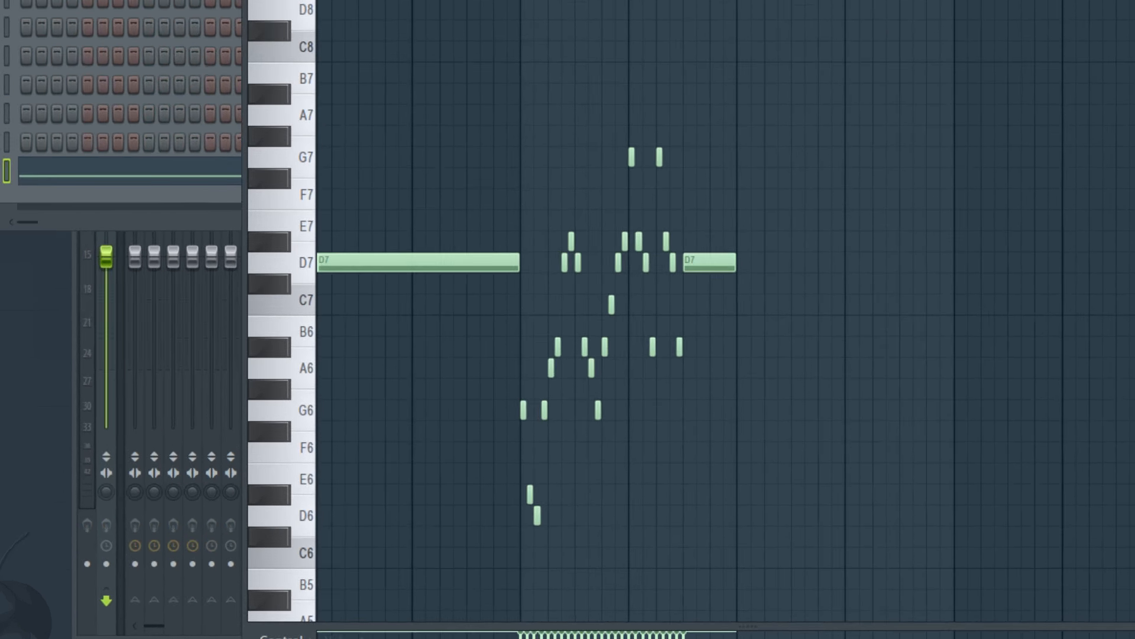
key("space")
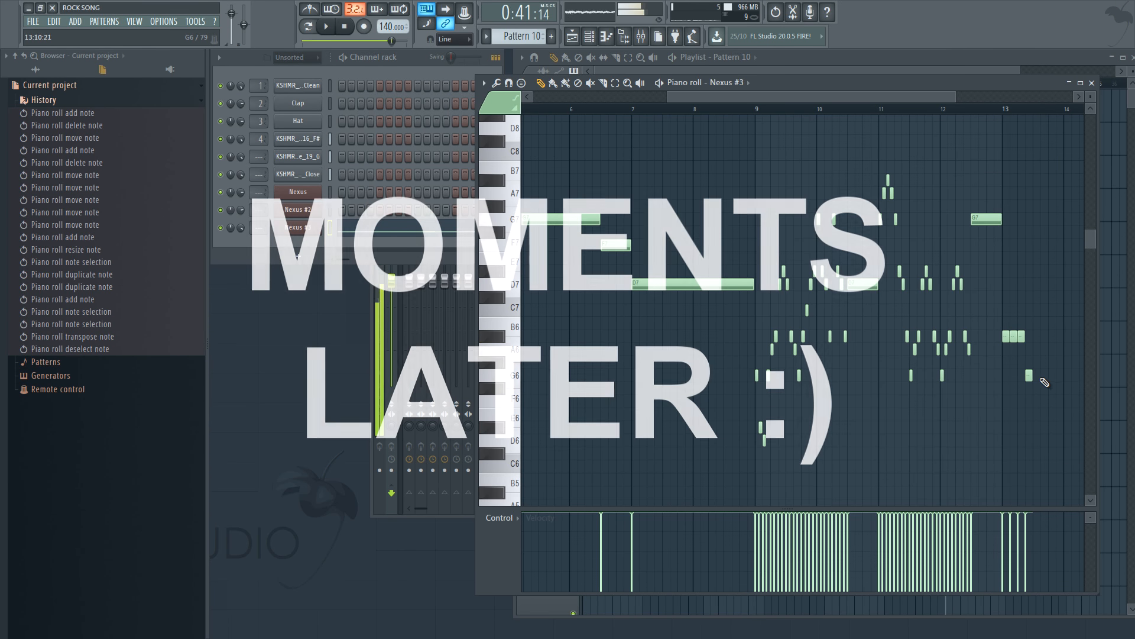
Step: Continue the bar 13 lead phrase with two more G6 notes, three C7 notes and an A#6, and save the project
left_click(1037, 374)
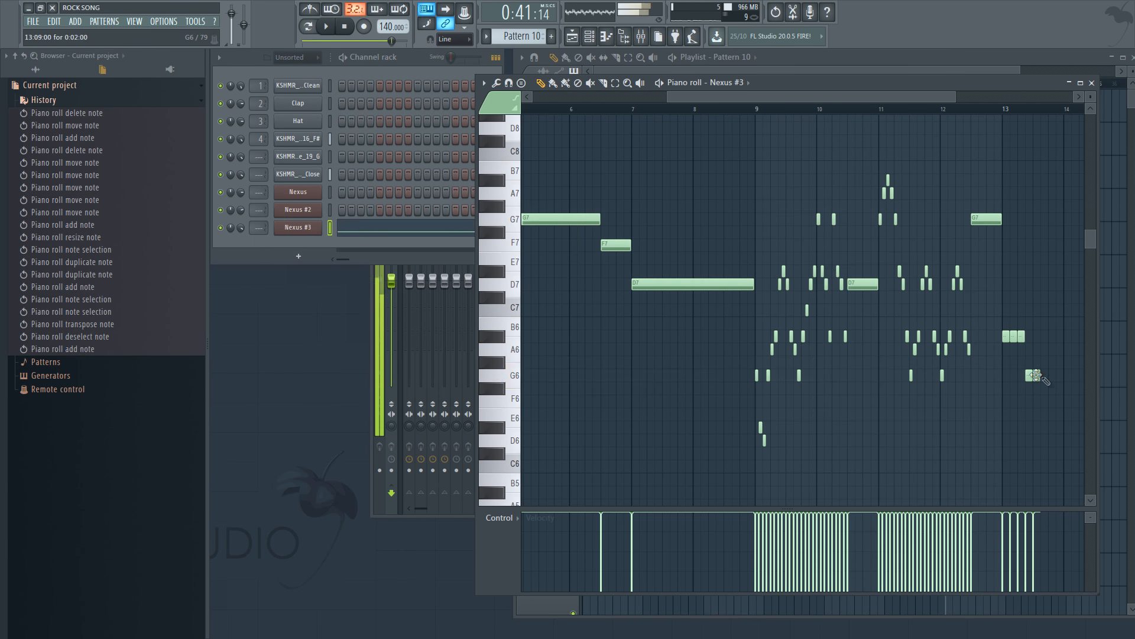
left_click(1044, 375)
left_click(1051, 310)
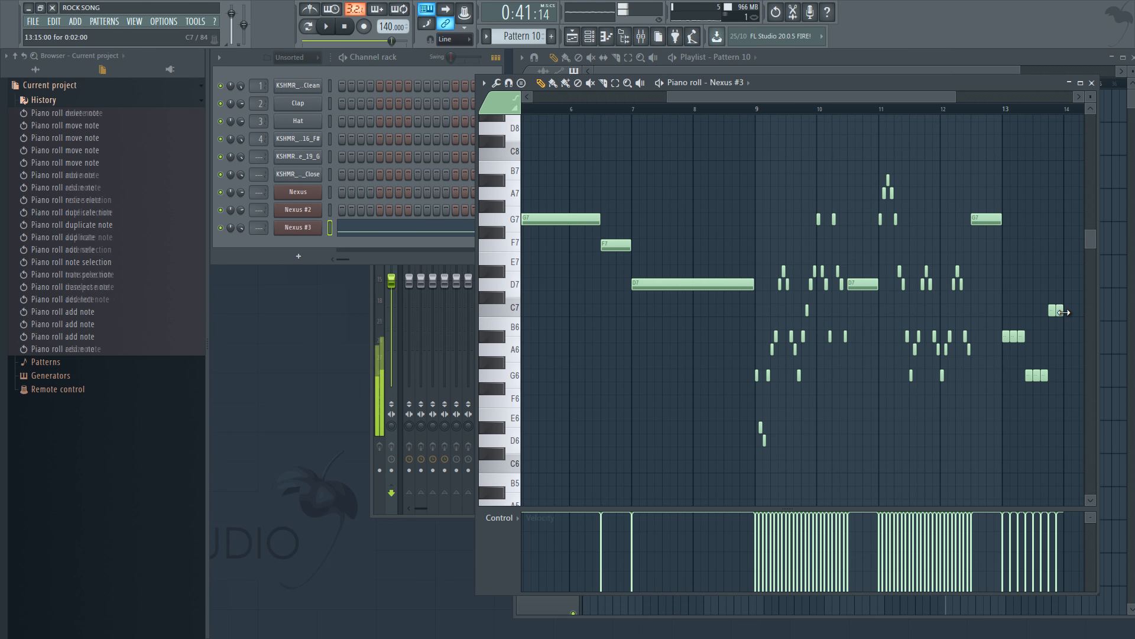
left_click(1060, 310)
left_click(1067, 310)
left_click(1075, 336)
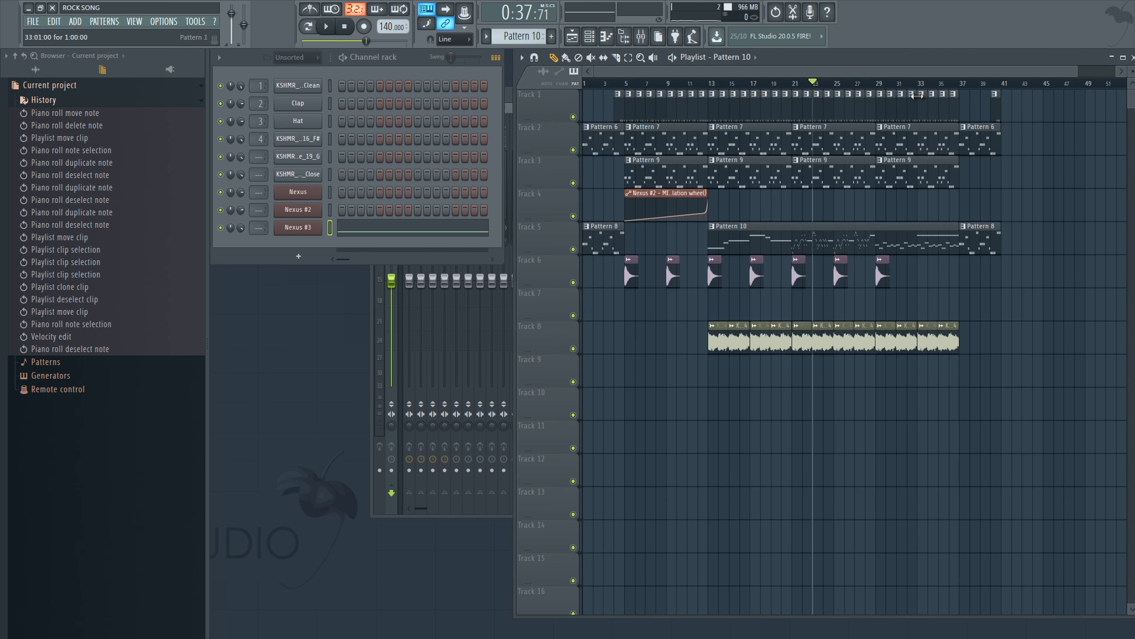
key("ctrl+s")
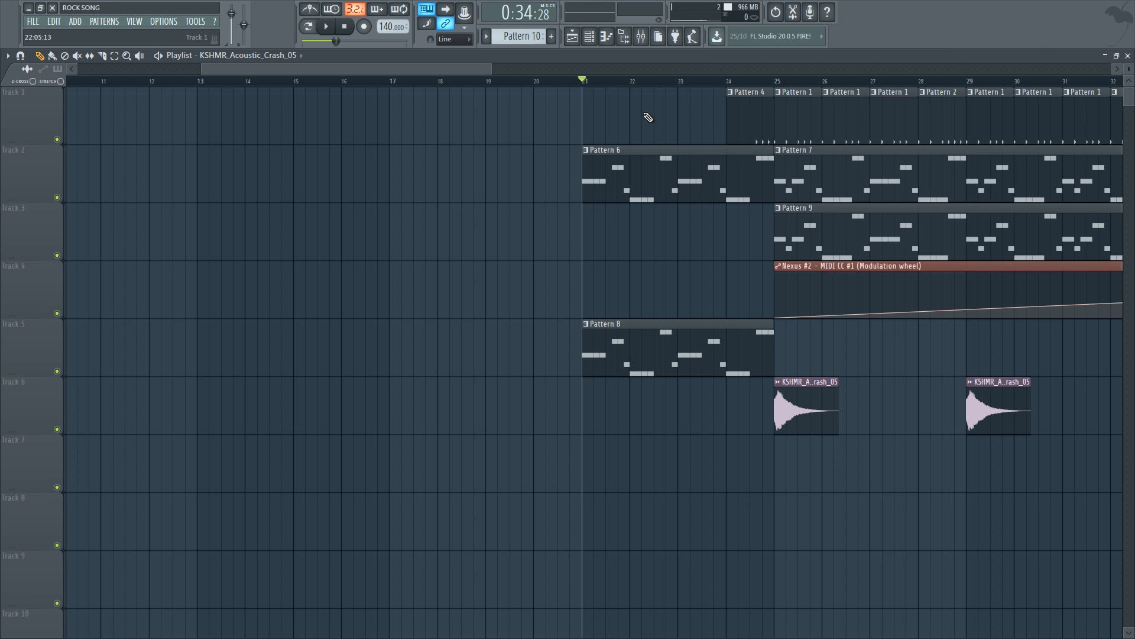